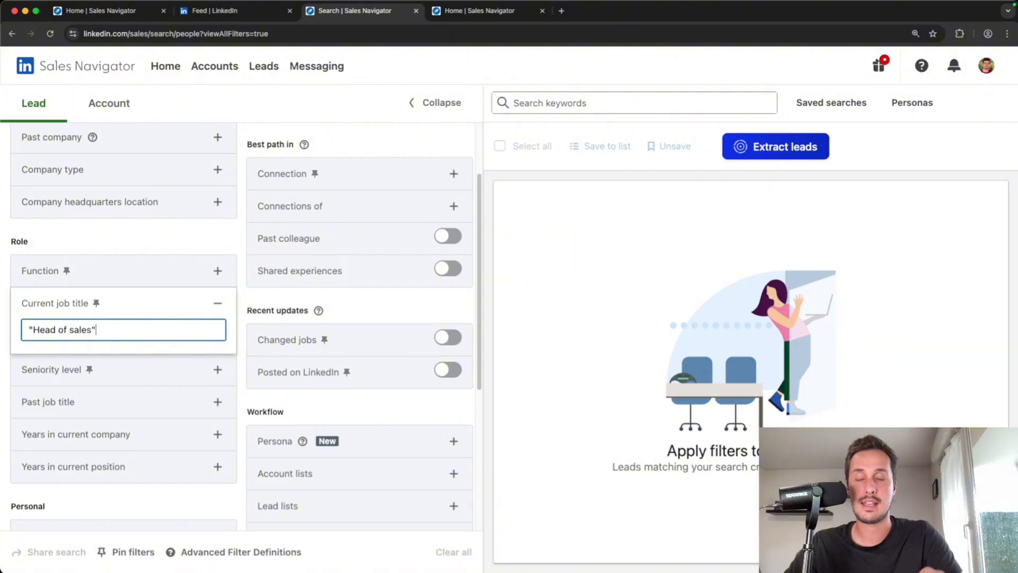
{"action": "key", "text": "Return"}
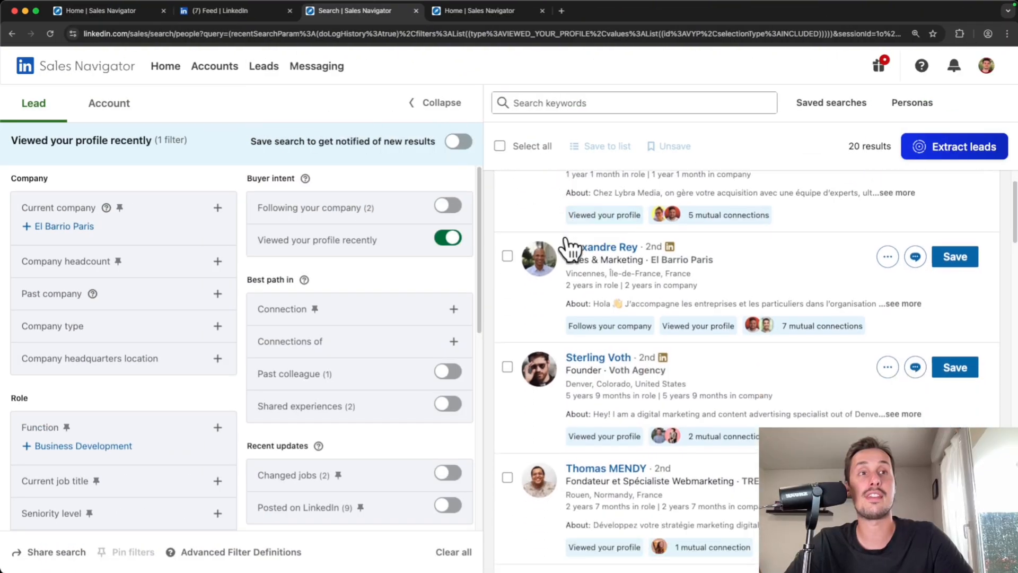
{"action": "scroll", "coordinate": [567, 244], "scroll_direction": "down", "scroll_amount": 5}
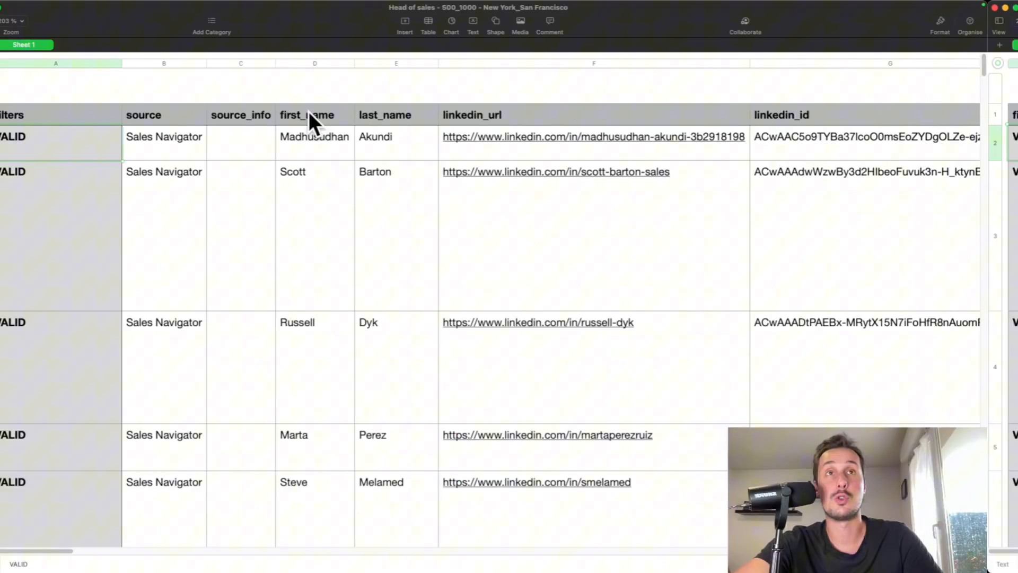
{"action": "scroll", "coordinate": [309, 114], "scroll_direction": "right", "scroll_amount": 5}
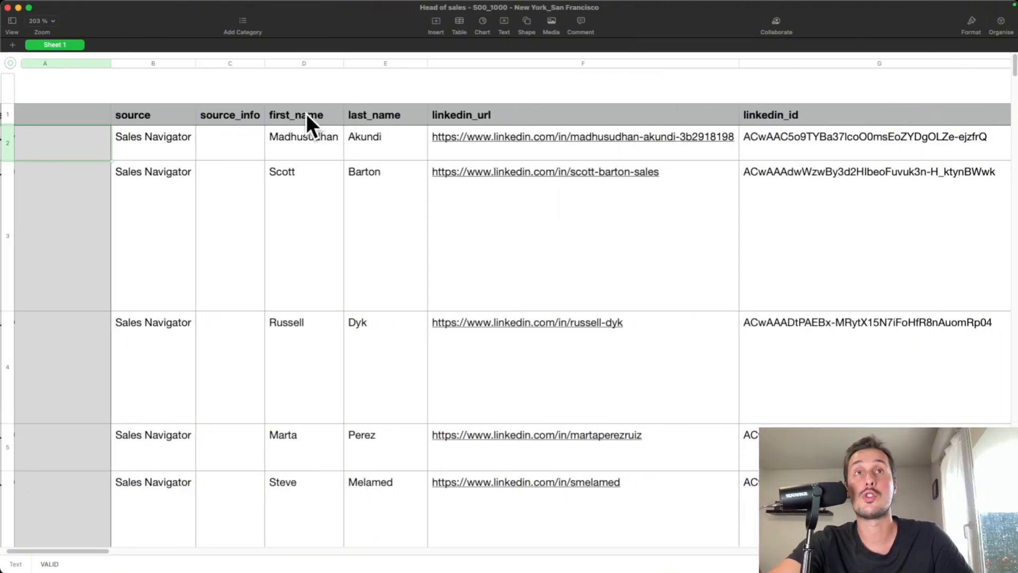
{"action": "scroll", "coordinate": [309, 117], "scroll_direction": "right", "scroll_amount": 10}
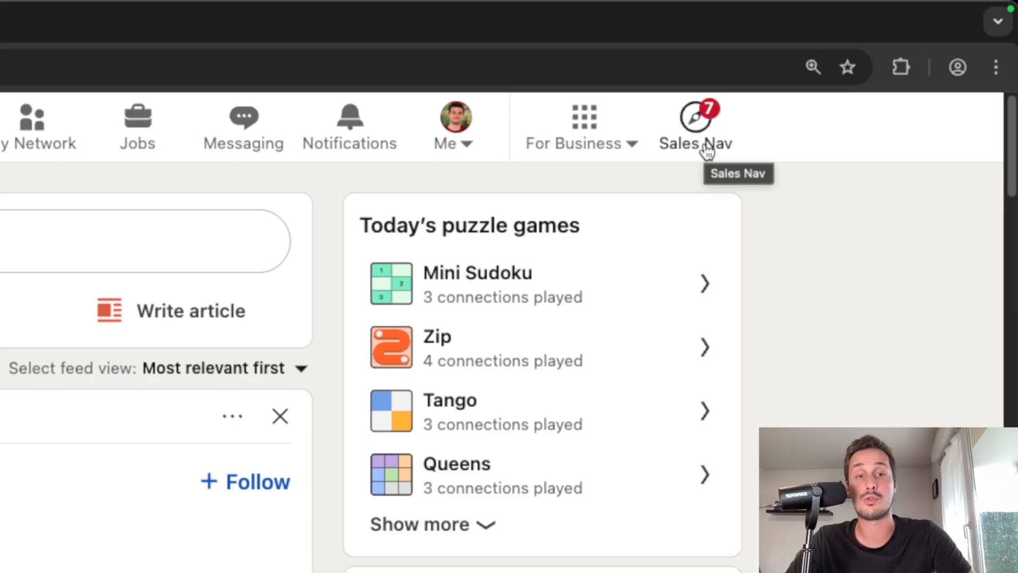
Open Sales Navigator from the LinkedIn feed
{"action": "left_click", "coordinate": [705, 150]}
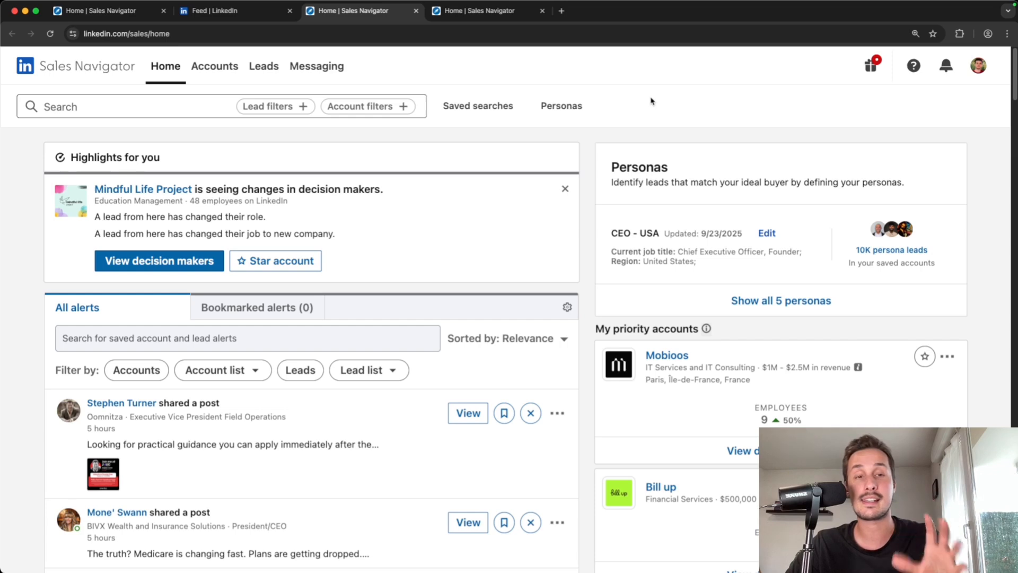
Switch to the LinkedIn Plans mind map in Miro and expand the Premium and Recruiter branches to examine their plans
{"action": "key", "text": "super+Tab"}
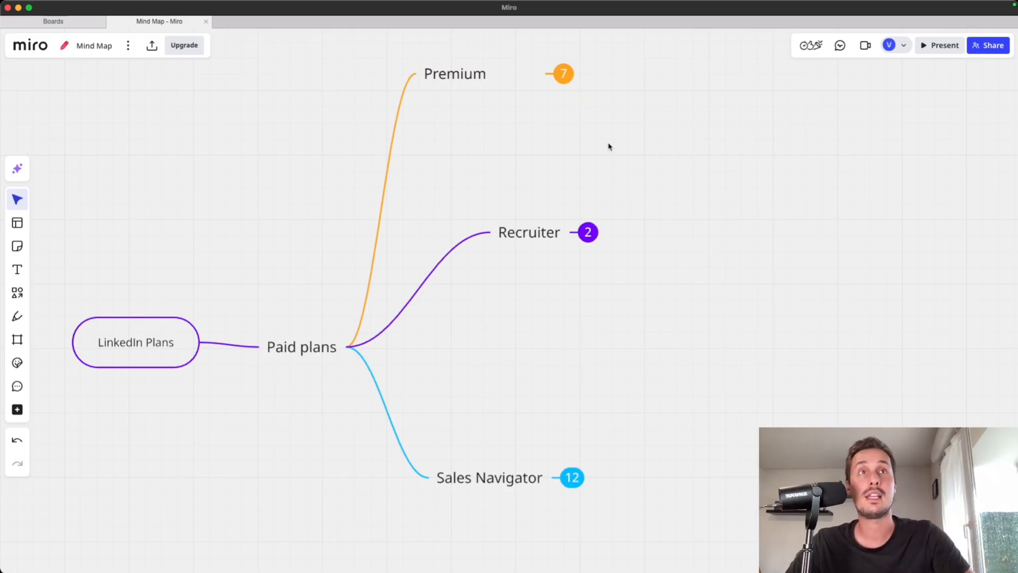
{"action": "left_click", "coordinate": [563, 73]}
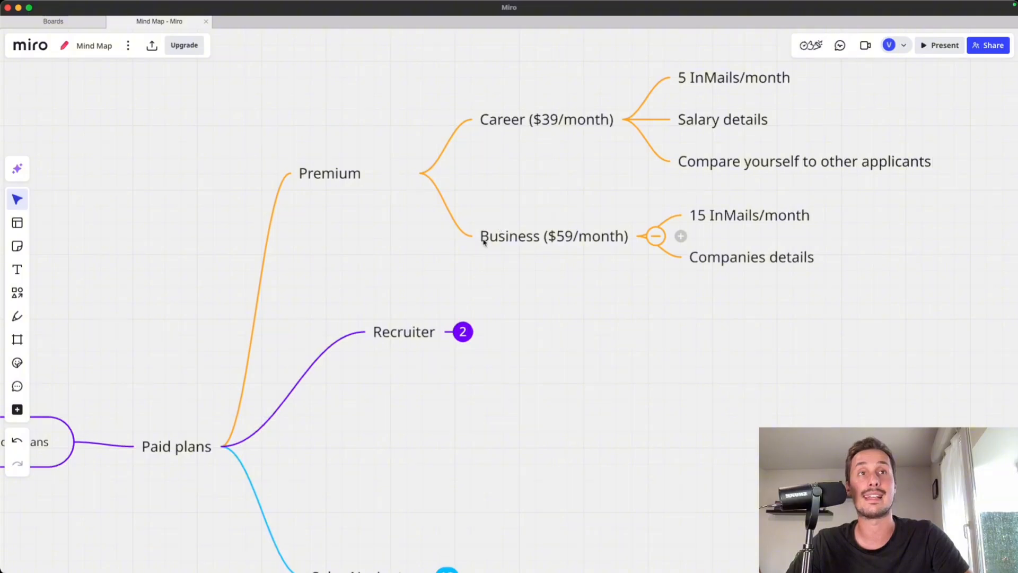
{"action": "scroll", "coordinate": [583, 197], "scroll_direction": "down", "scroll_amount": 5}
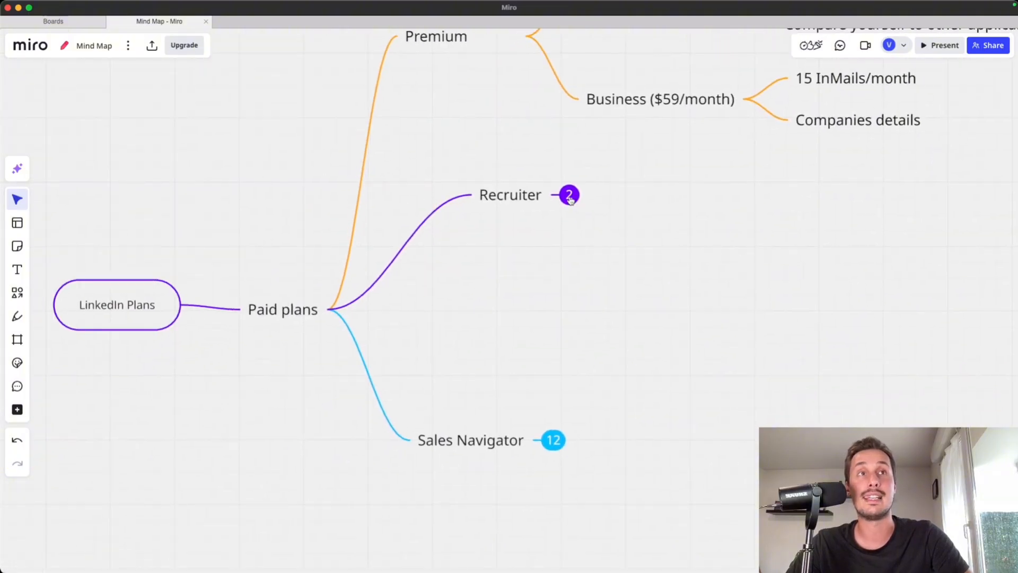
{"action": "left_click", "coordinate": [569, 195]}
{"action": "scroll", "coordinate": [561, 234], "scroll_direction": "right", "scroll_amount": 3}
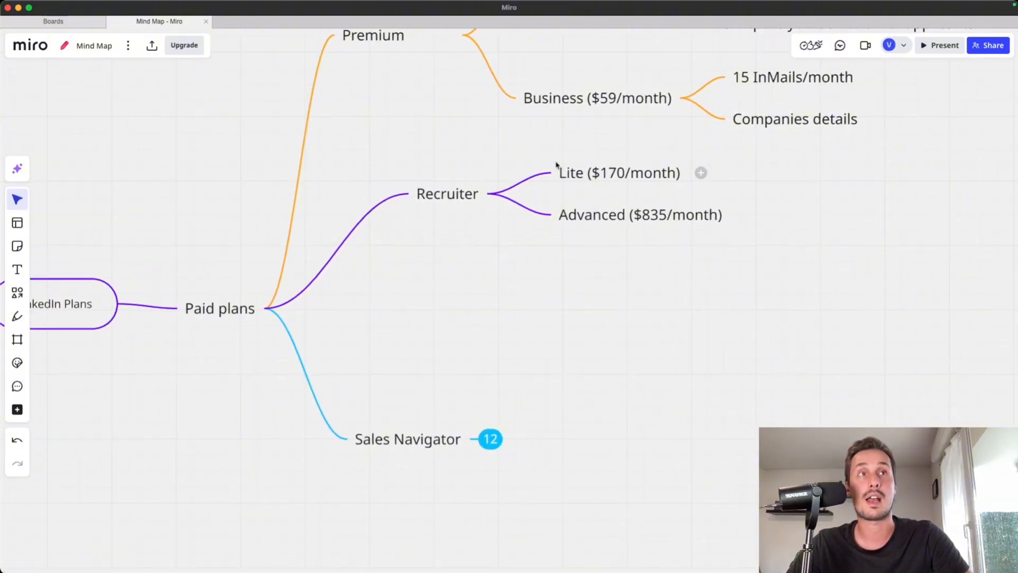
{"action": "scroll", "coordinate": [620, 221], "scroll_direction": "down", "scroll_amount": 5}
{"action": "scroll", "coordinate": [619, 221], "scroll_direction": "left", "scroll_amount": 2}
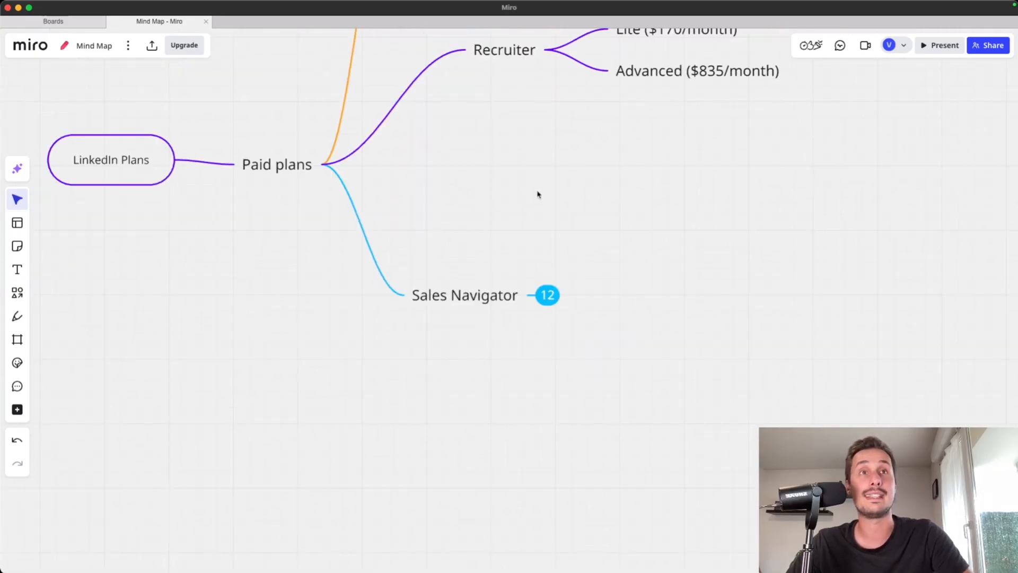
Expand the Sales Navigator branch of the mind map and examine its plans and their features
{"action": "left_click", "coordinate": [547, 295]}
{"action": "left_click_drag", "start_coordinate": [691, 311], "coordinate": [389, 272]}
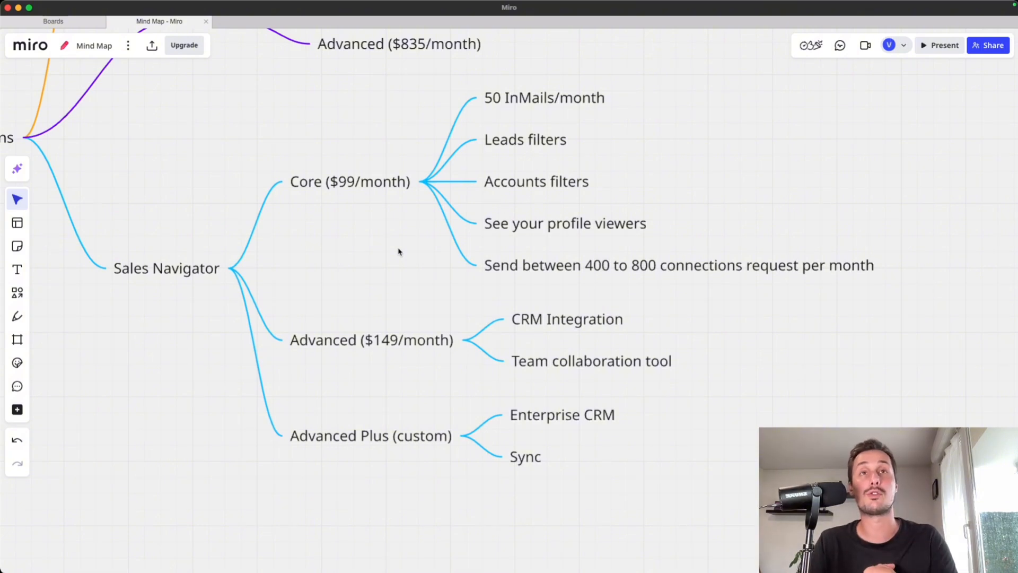
{"action": "left_click_drag", "start_coordinate": [265, 126], "coordinate": [366, 197]}
{"action": "left_click", "coordinate": [248, 157]}
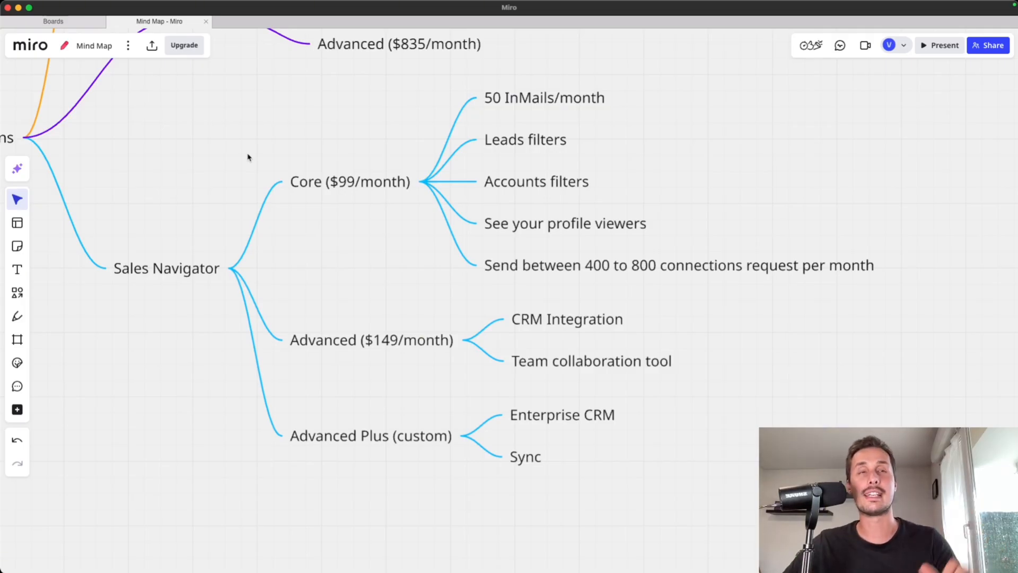
Switch back to Sales Navigator and look through the alerts and priority accounts on the home page
{"action": "key", "text": "super+Tab"}
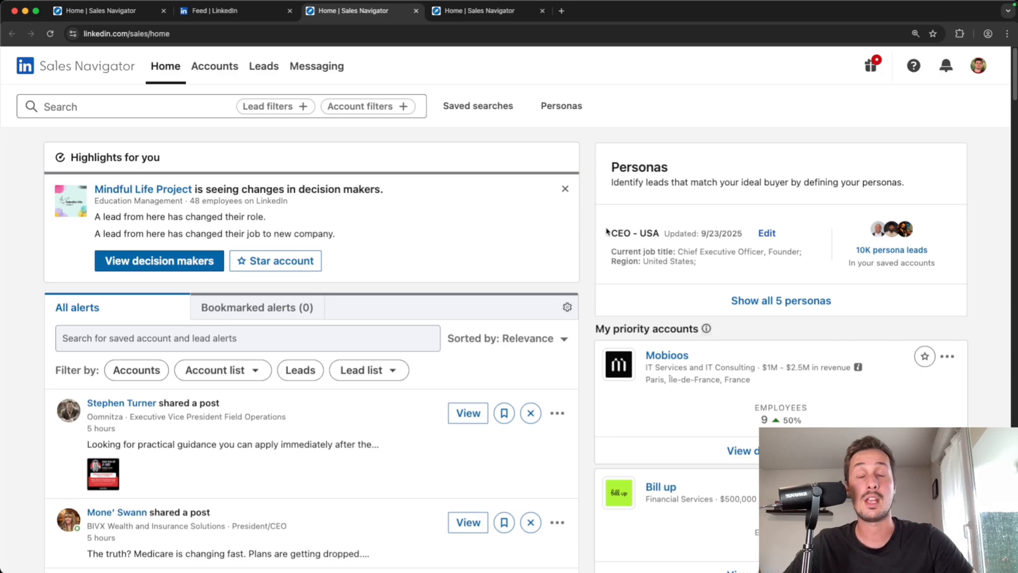
{"action": "scroll", "coordinate": [608, 231], "scroll_direction": "down", "scroll_amount": 3}
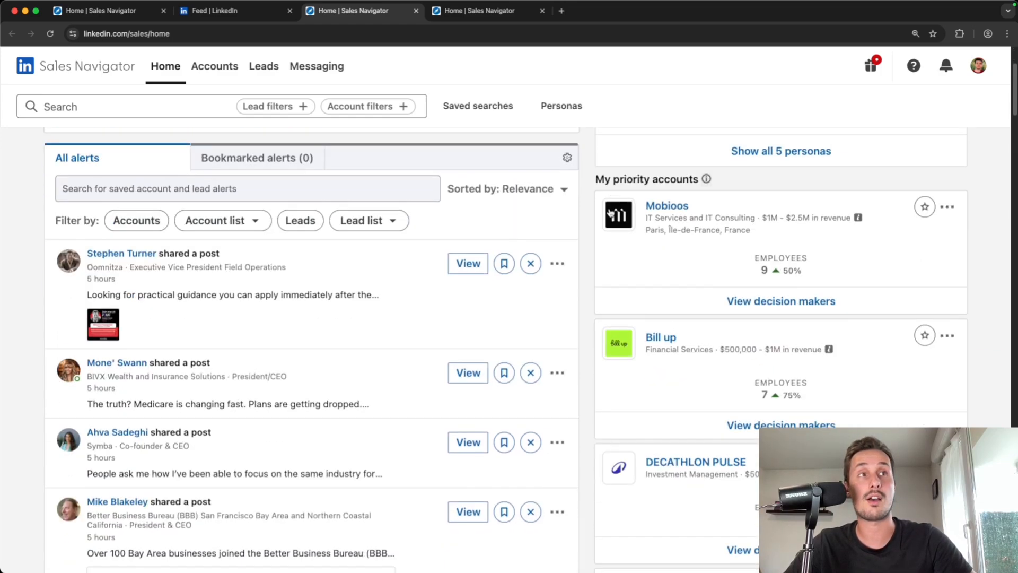
{"action": "scroll", "coordinate": [608, 212], "scroll_direction": "down", "scroll_amount": 10}
{"action": "scroll", "coordinate": [393, 397], "scroll_direction": "up", "scroll_amount": 15}
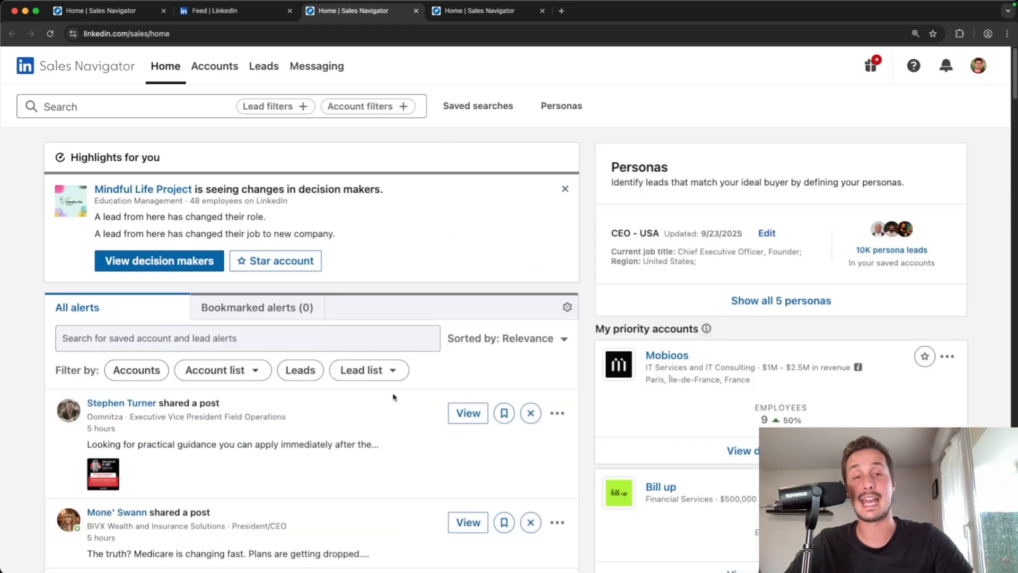
{"action": "scroll", "coordinate": [394, 398], "scroll_direction": "down", "scroll_amount": 7}
{"action": "scroll", "coordinate": [393, 397], "scroll_direction": "up", "scroll_amount": 4}
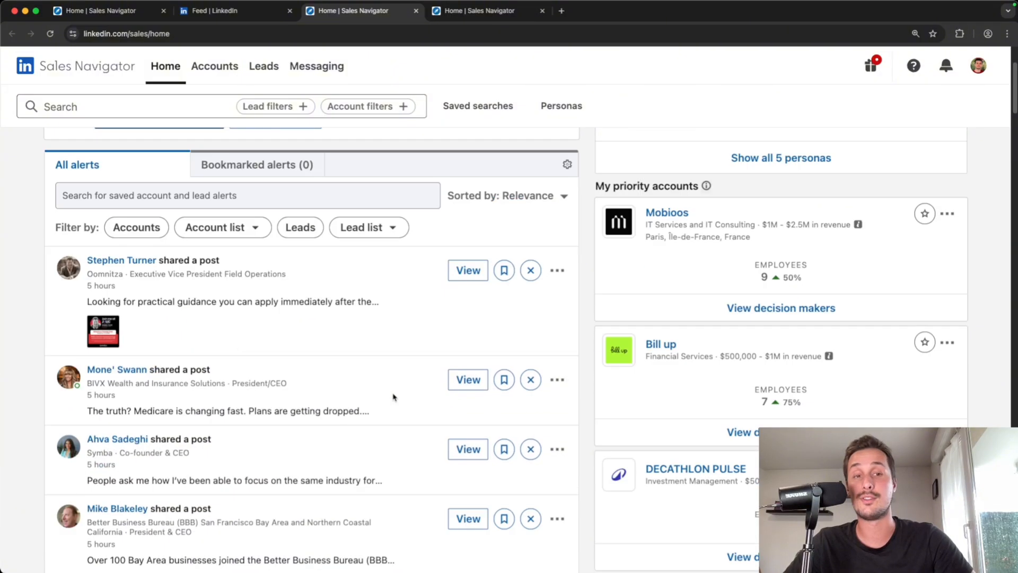
{"action": "scroll", "coordinate": [393, 397], "scroll_direction": "up", "scroll_amount": 3}
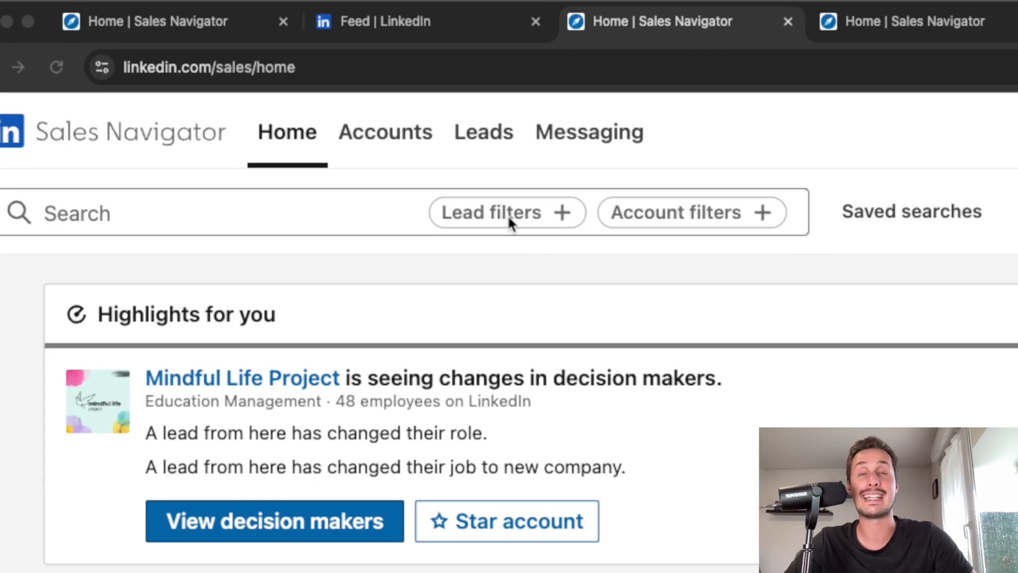
Open the lead filters and look over the available company, role, personal and workflow filters
{"action": "left_click", "coordinate": [509, 215]}
{"action": "left_click", "coordinate": [527, 223]}
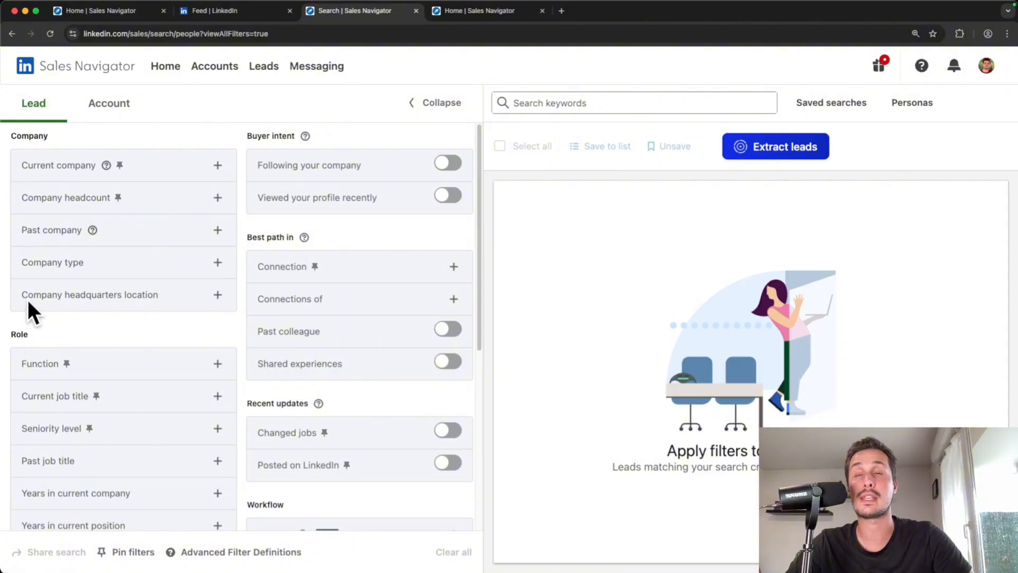
{"action": "scroll", "coordinate": [139, 358], "scroll_direction": "down", "scroll_amount": 6}
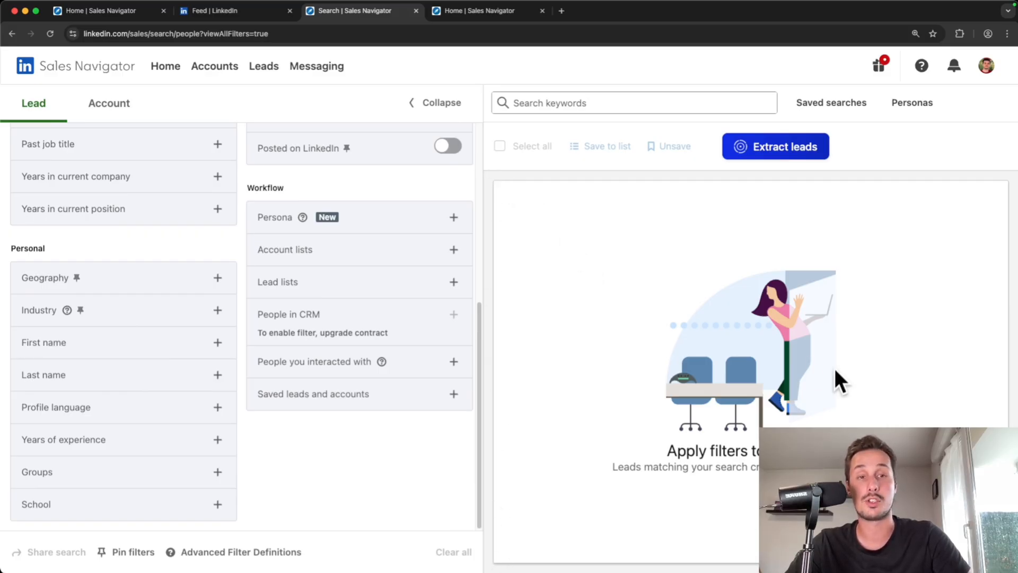
{"action": "scroll", "coordinate": [428, 303], "scroll_direction": "up", "scroll_amount": 4}
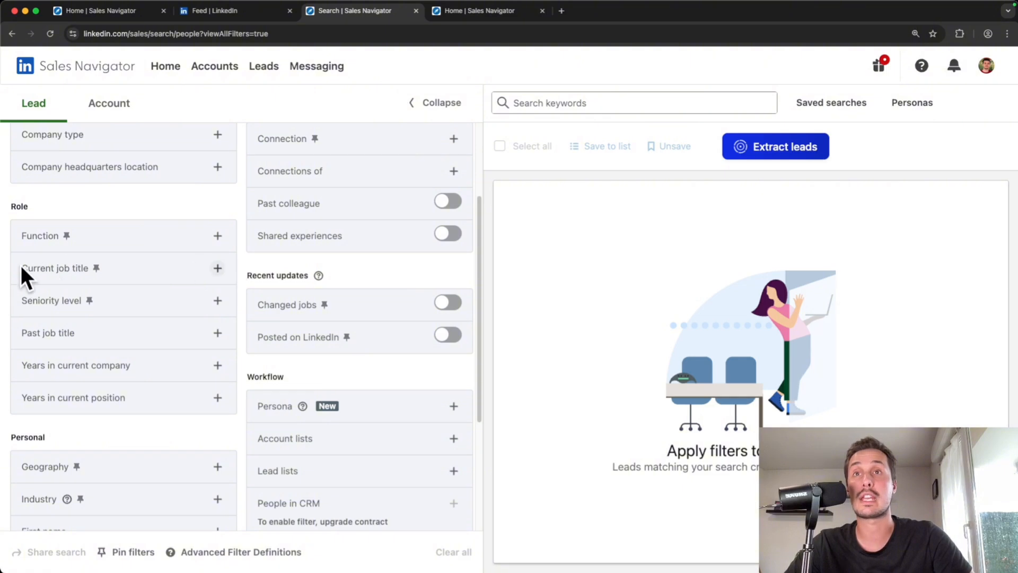
Filter the leads by the current job title "CEO", entered in quotation marks
{"action": "left_click", "coordinate": [218, 268]}
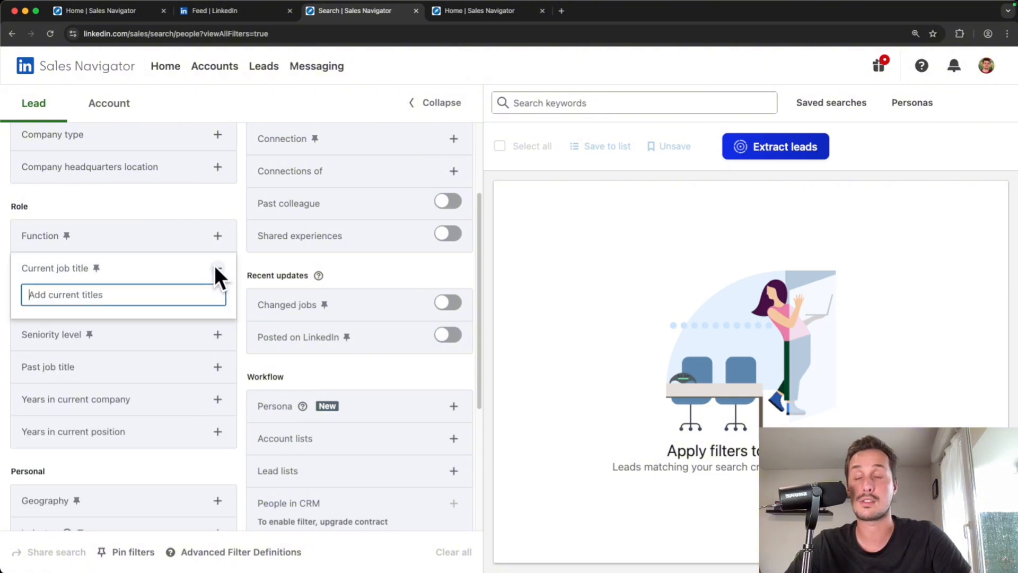
{"action": "type", "text": "\"CEO\""}
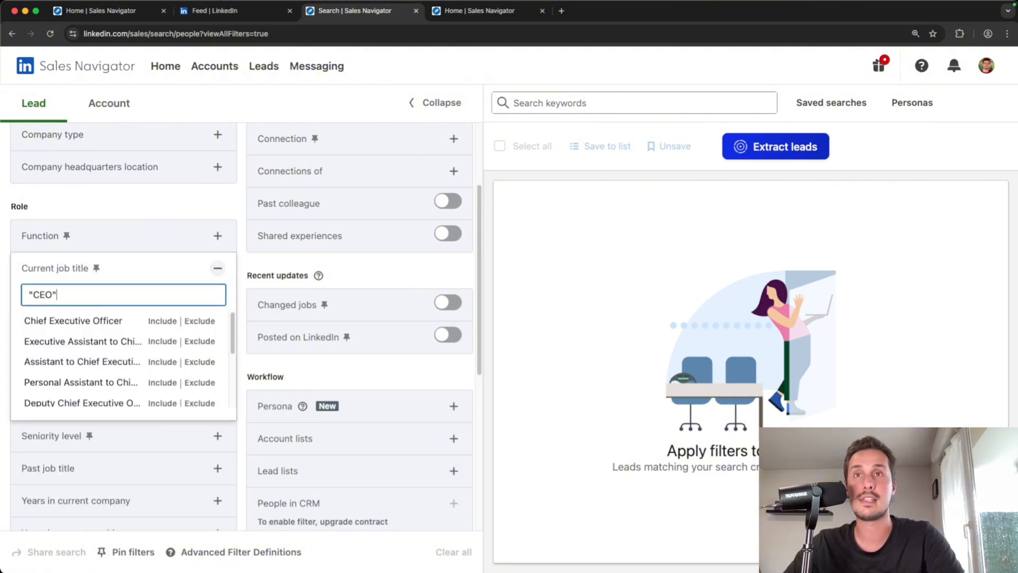
{"action": "key", "text": "Return"}
{"action": "left_click", "coordinate": [188, 242]}
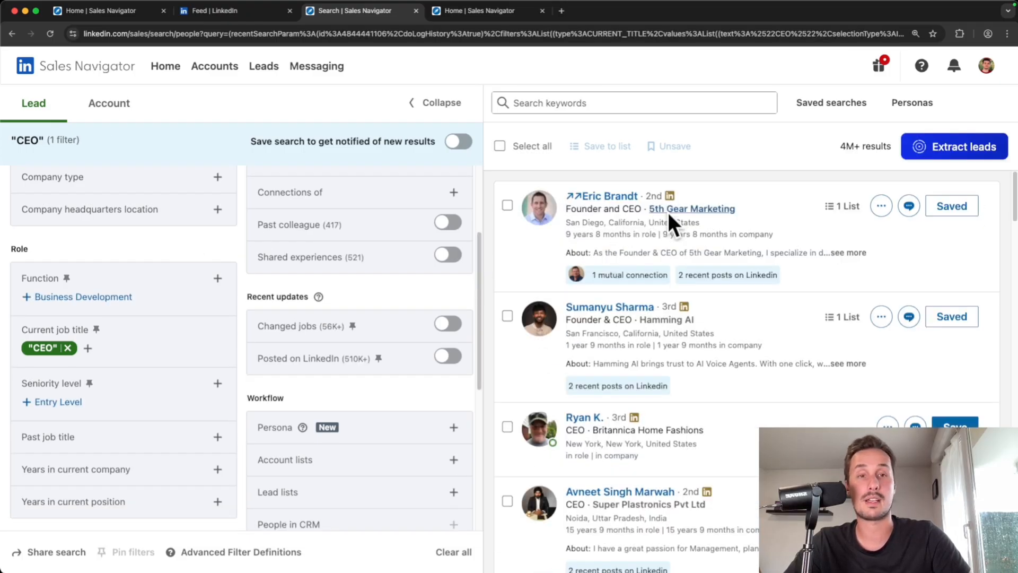
Examine the CEO search results, checking the leads' job titles and the total number of results
{"action": "scroll", "coordinate": [641, 204], "scroll_direction": "down", "scroll_amount": 5}
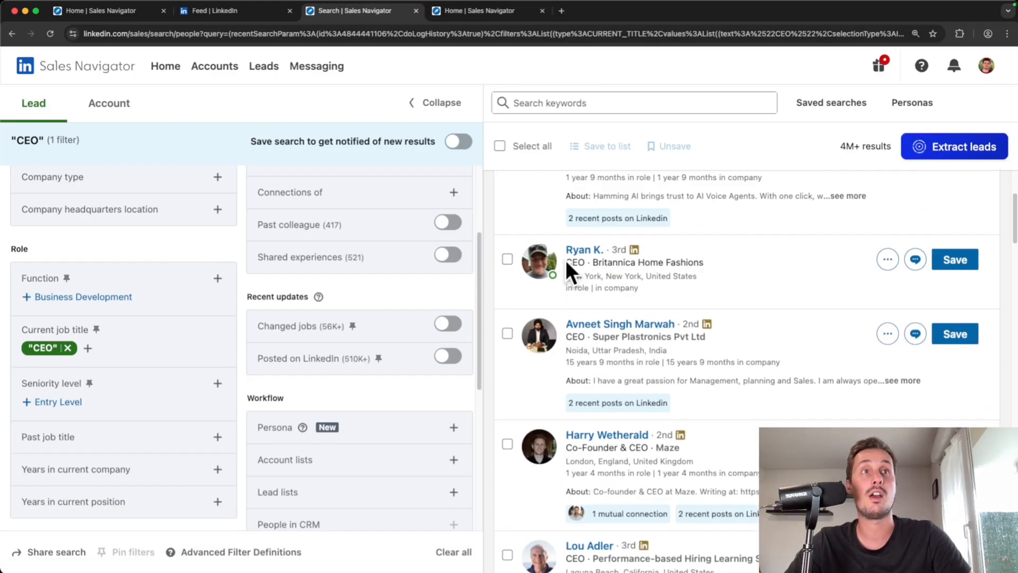
{"action": "left_click_drag", "start_coordinate": [566, 262], "coordinate": [591, 263]}
{"action": "scroll", "coordinate": [593, 307], "scroll_direction": "down", "scroll_amount": 1}
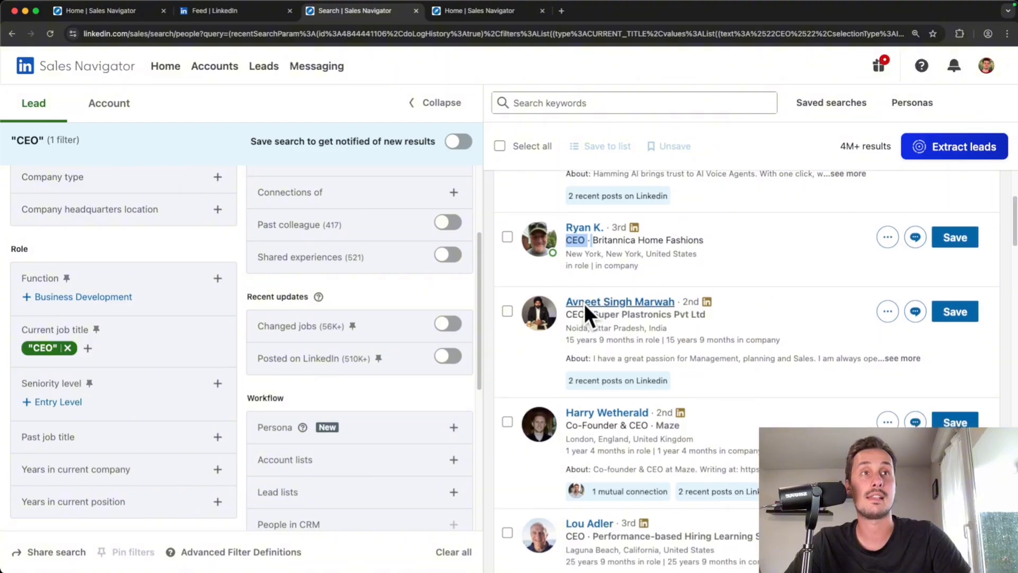
{"action": "scroll", "coordinate": [581, 273], "scroll_direction": "down", "scroll_amount": 2}
{"action": "scroll", "coordinate": [584, 291], "scroll_direction": "down", "scroll_amount": 4}
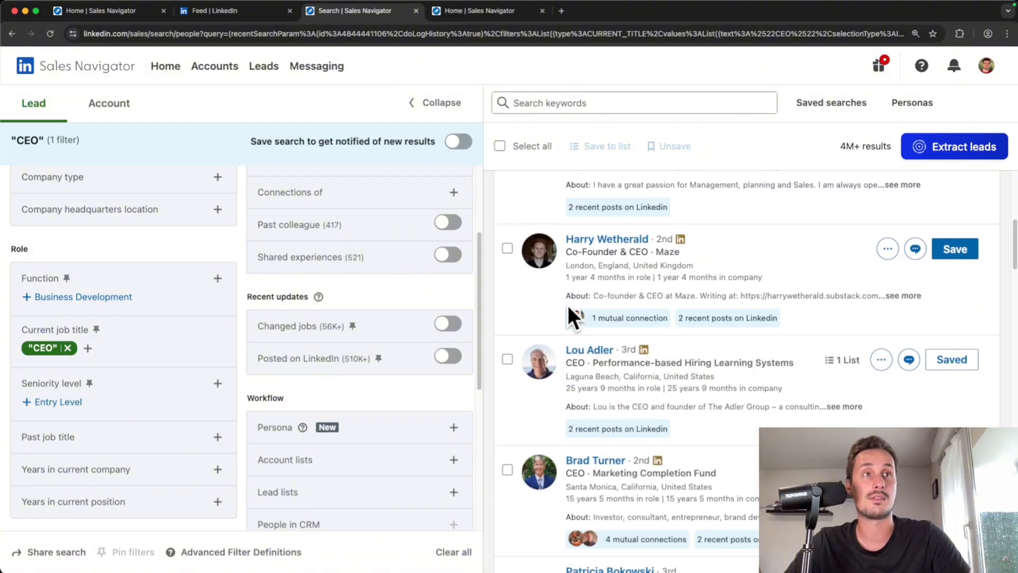
{"action": "scroll", "coordinate": [630, 284], "scroll_direction": "down", "scroll_amount": 17}
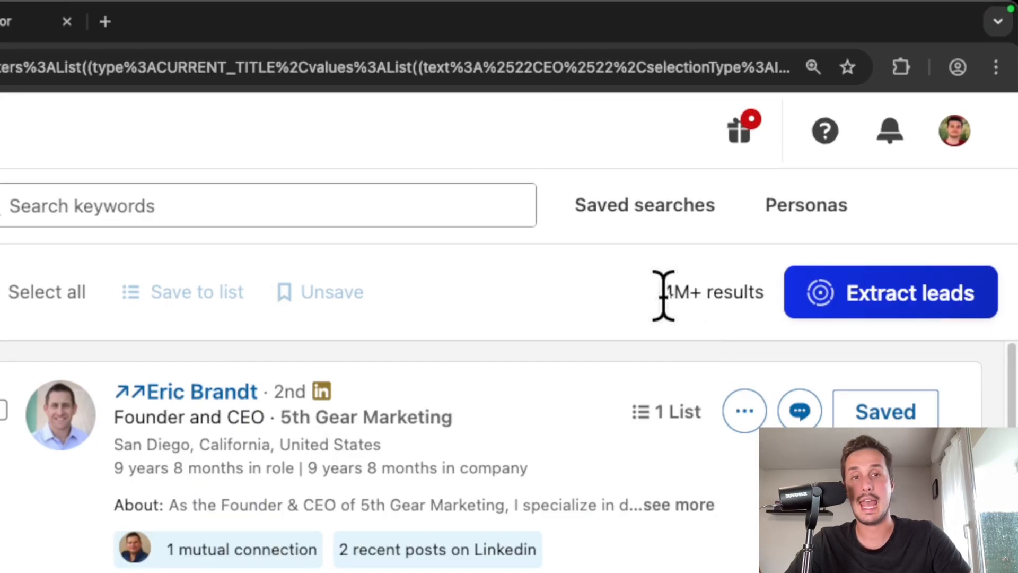
{"action": "left_click_drag", "start_coordinate": [661, 291], "coordinate": [764, 293]}
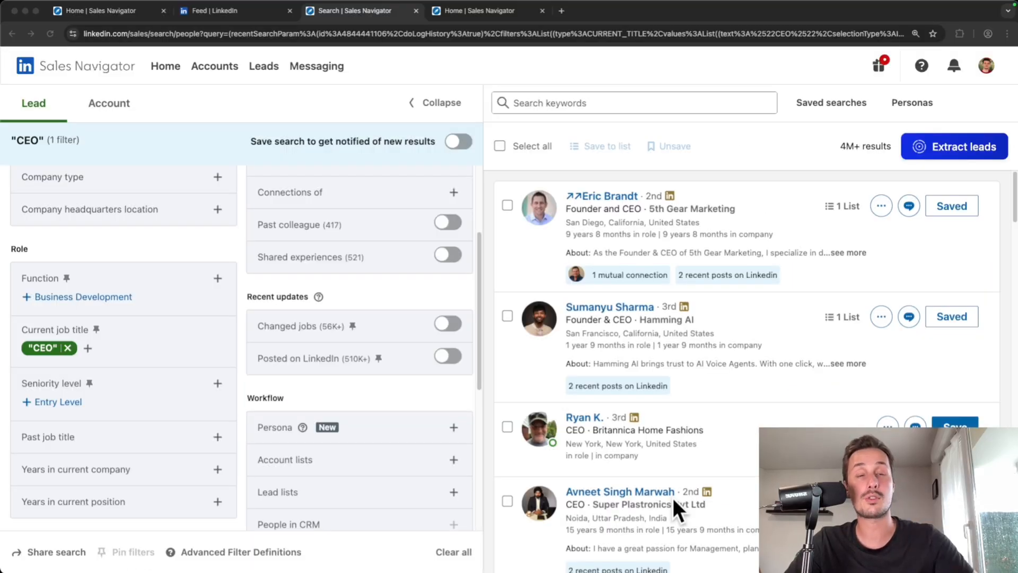
{"action": "scroll", "coordinate": [605, 297], "scroll_direction": "down", "scroll_amount": 1}
{"action": "scroll", "coordinate": [603, 238], "scroll_direction": "down", "scroll_amount": 3}
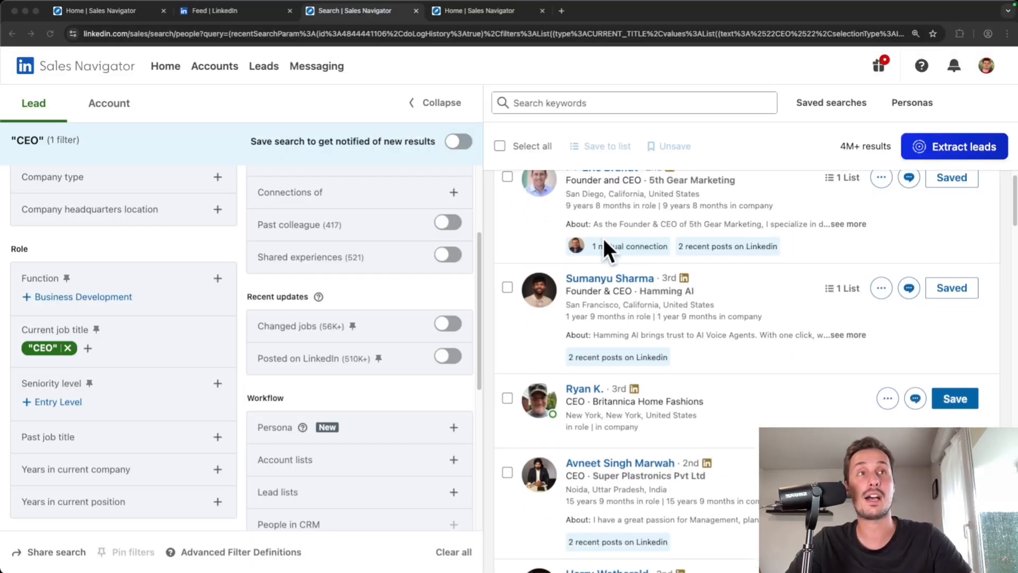
{"action": "scroll", "coordinate": [598, 238], "scroll_direction": "down", "scroll_amount": 20}
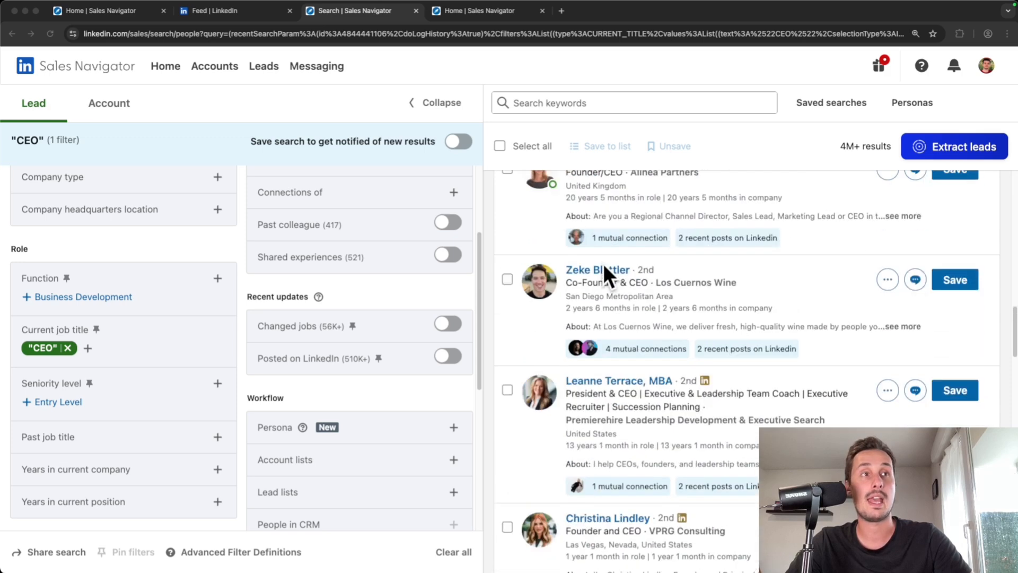
{"action": "scroll", "coordinate": [615, 289], "scroll_direction": "down", "scroll_amount": 15}
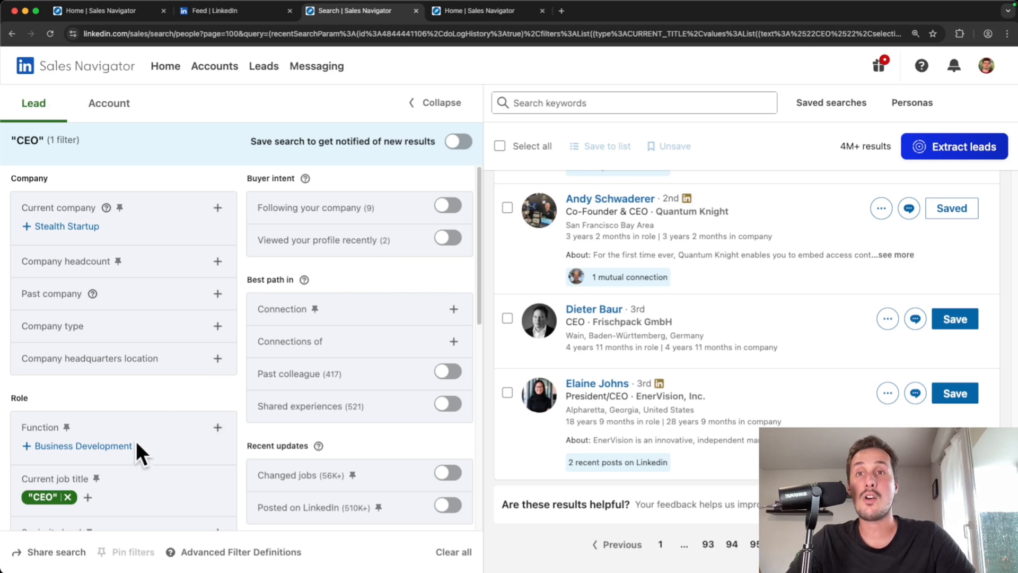
Remove the "CEO" job title filter and filter the leads by a company headcount of 11-50 instead
{"action": "left_click", "coordinate": [69, 497]}
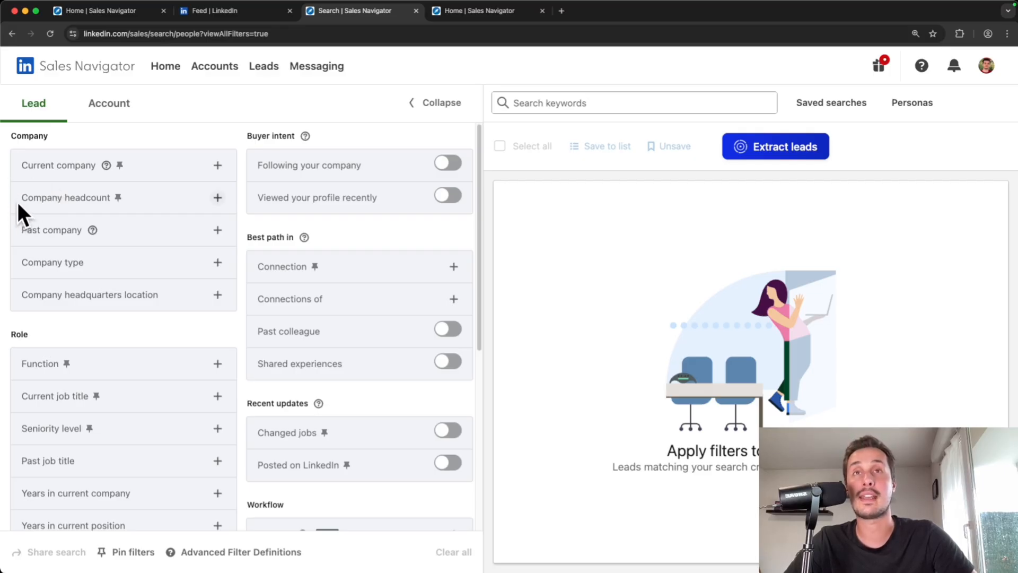
{"action": "left_click", "coordinate": [218, 200]}
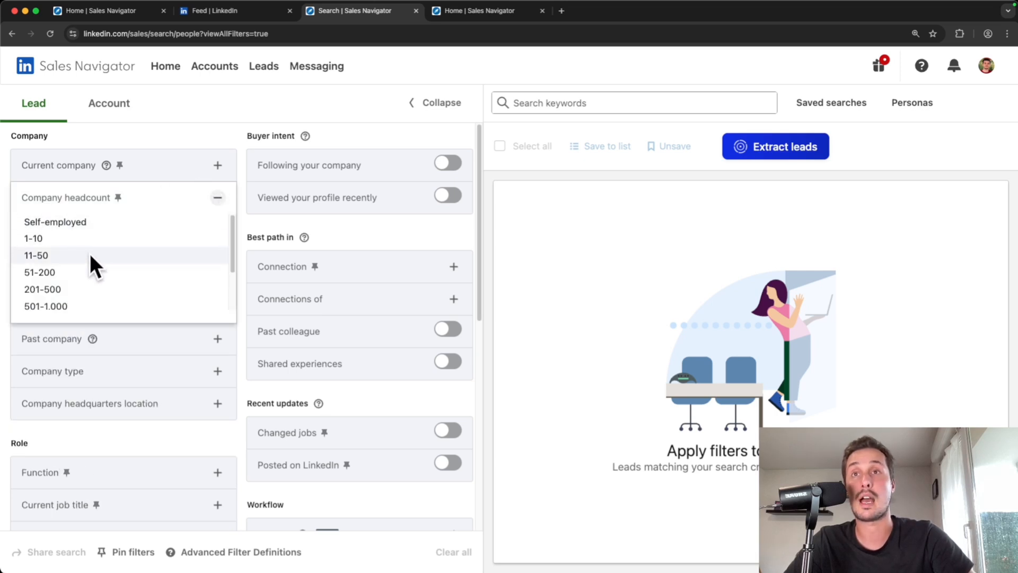
{"action": "scroll", "coordinate": [90, 253], "scroll_direction": "down", "scroll_amount": 1}
{"action": "scroll", "coordinate": [91, 253], "scroll_direction": "down", "scroll_amount": 1}
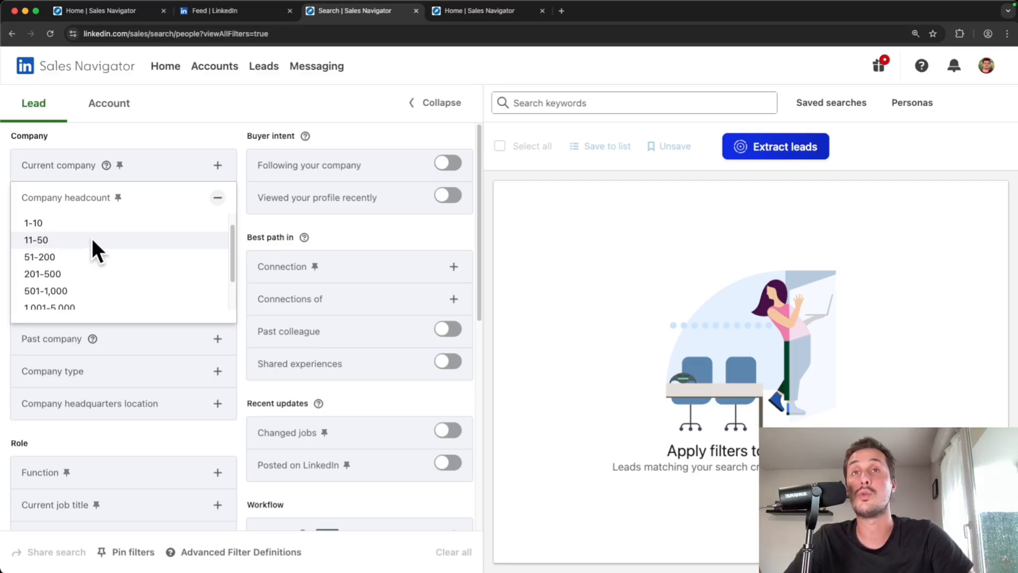
{"action": "left_click", "coordinate": [139, 240]}
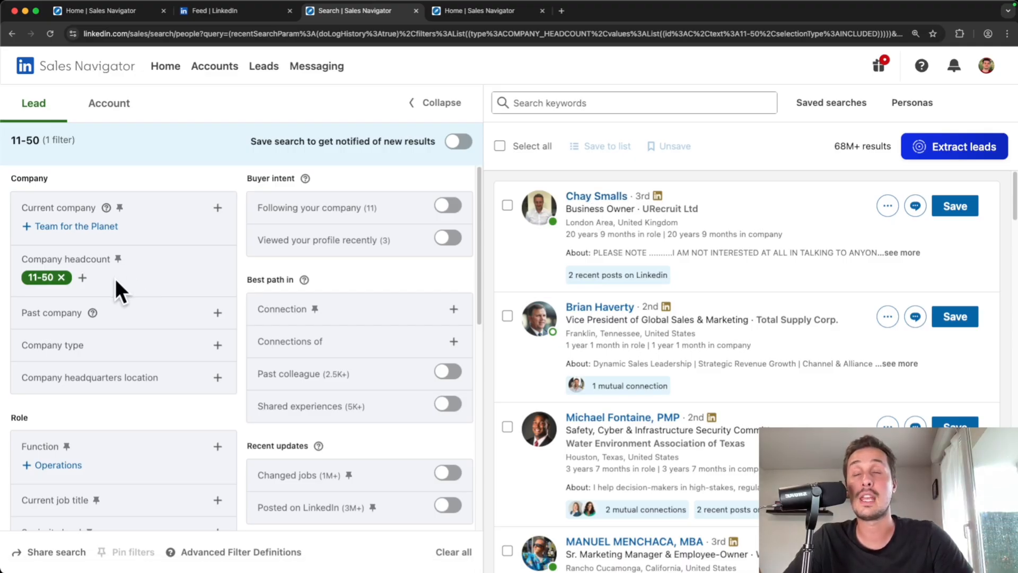
Add the 51-200 range to the 11-50 company headcount filter
{"action": "left_click", "coordinate": [84, 279]}
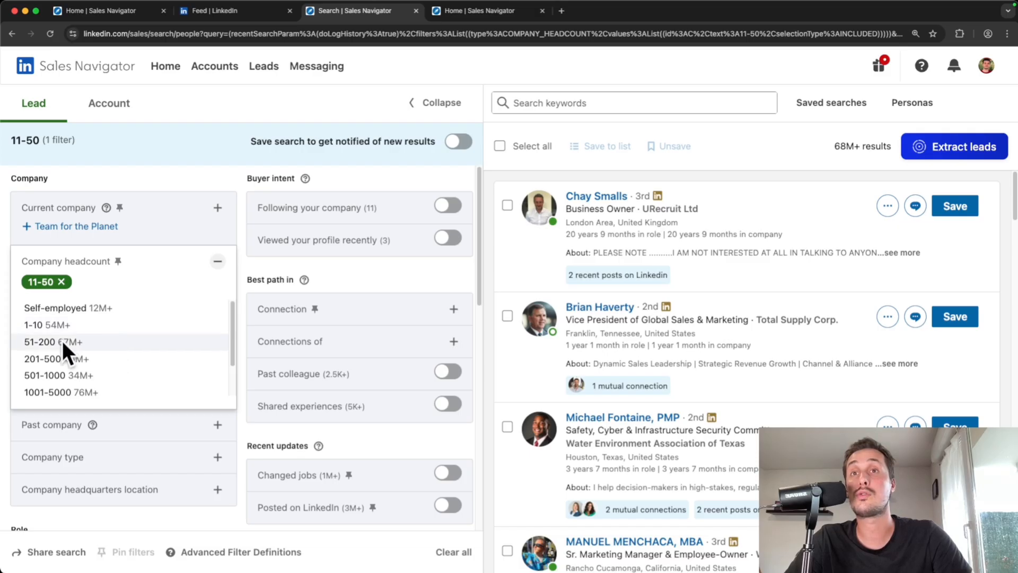
{"action": "left_click", "coordinate": [105, 342]}
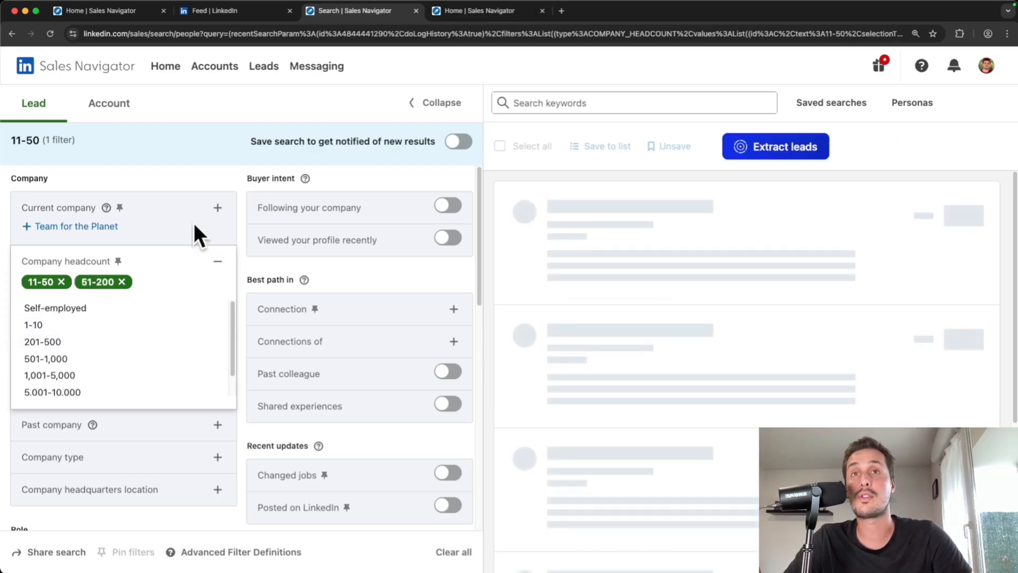
{"action": "left_click", "coordinate": [186, 173]}
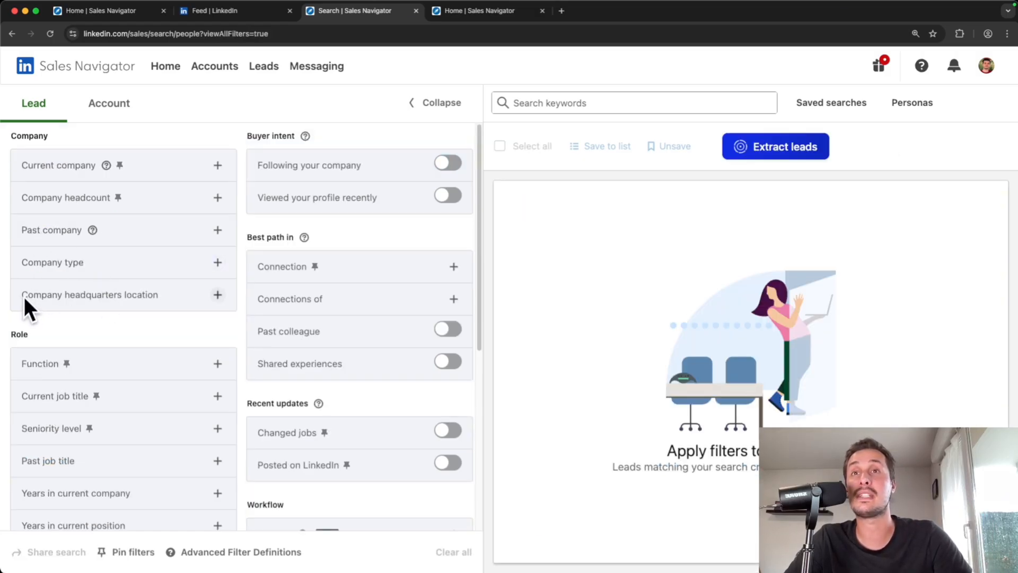
Filter the leads by company headquarters location, searching for "us" and including United States
{"action": "left_click", "coordinate": [217, 294]}
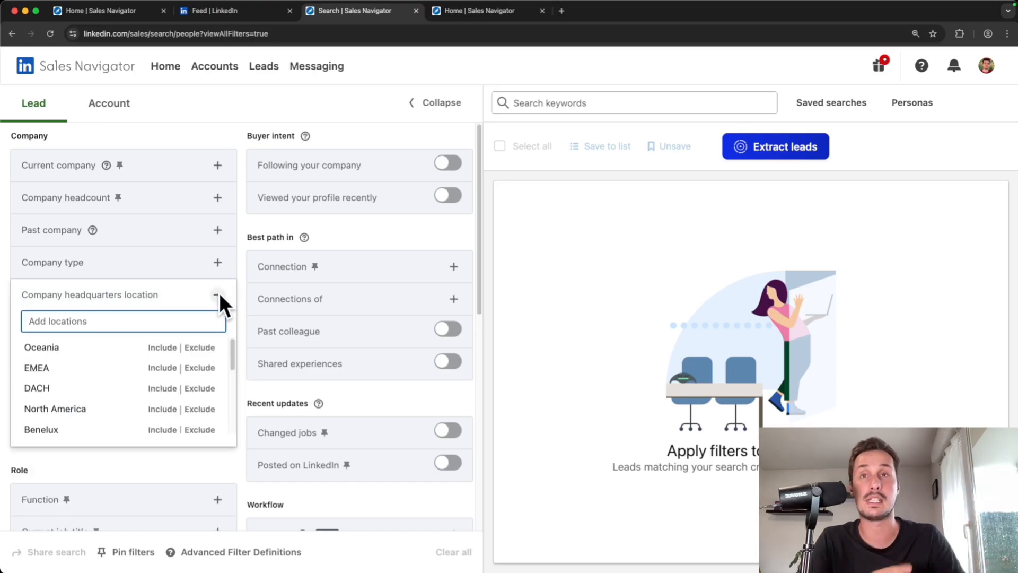
{"action": "type", "text": "us"}
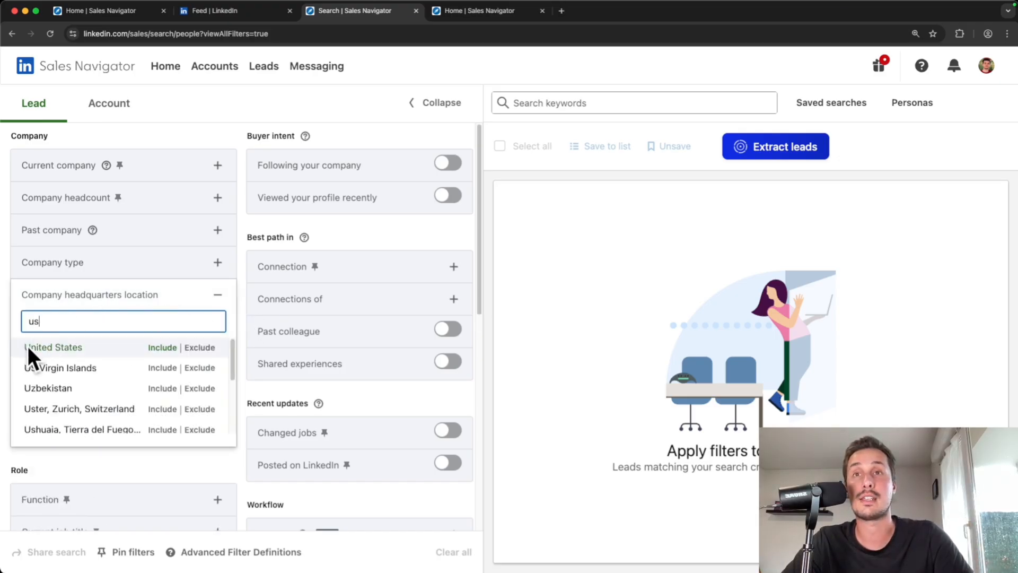
{"action": "left_click", "coordinate": [164, 348]}
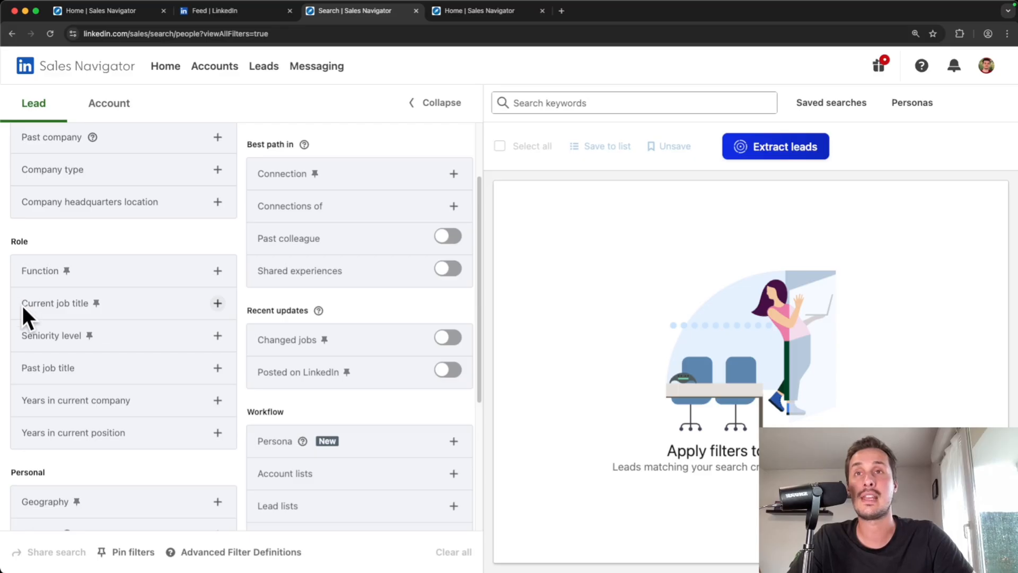
Filter the leads by the current job title, including the suggested title Head of Sales
{"action": "left_click", "coordinate": [77, 303]}
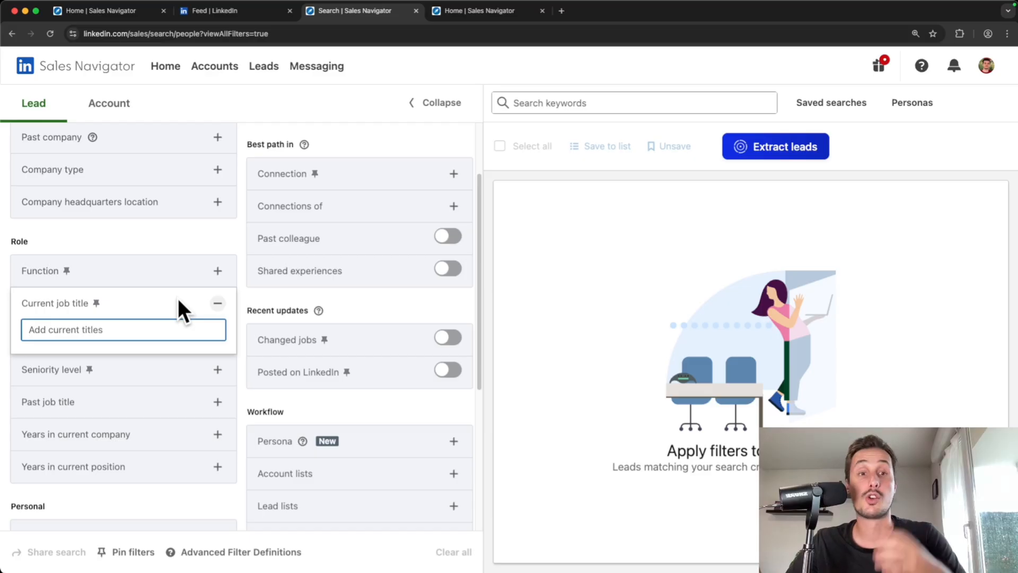
{"action": "type", "text": "head of sales"}
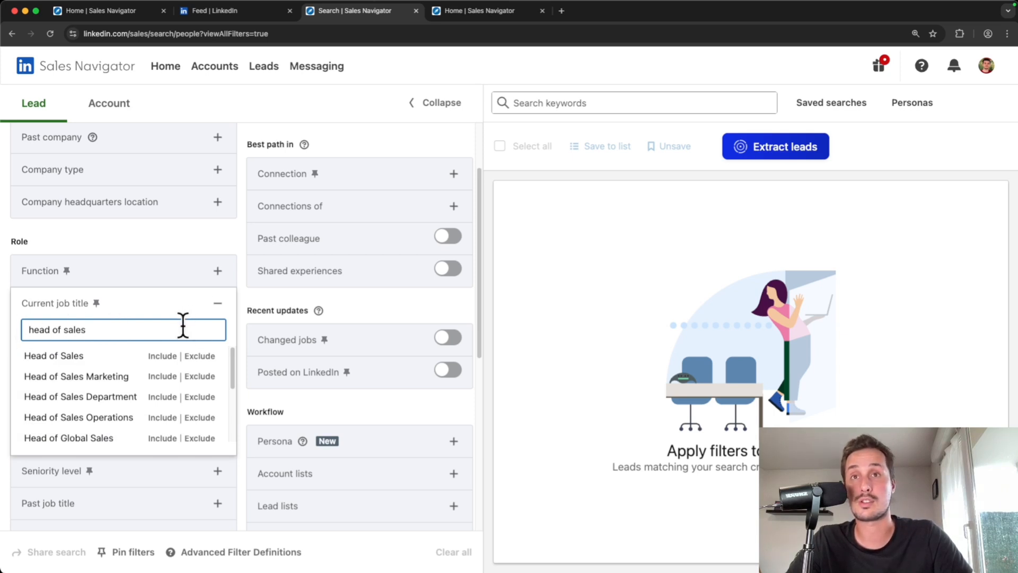
{"action": "left_click", "coordinate": [167, 358]}
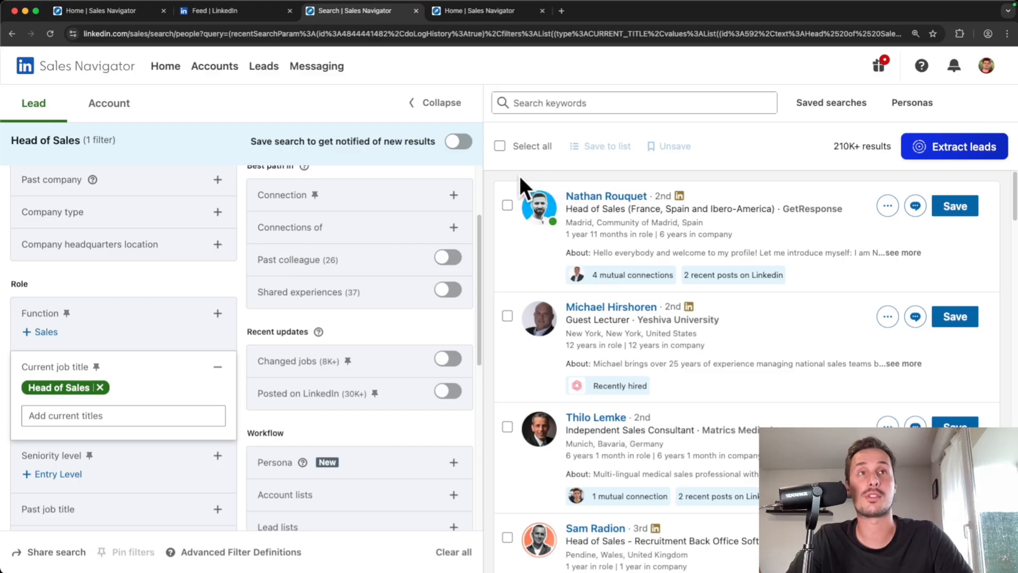
Examine the job titles in the Head of Sales results for leads whose title does not match the filter
{"action": "left_click_drag", "start_coordinate": [566, 209], "coordinate": [622, 212]}
{"action": "scroll", "coordinate": [582, 312], "scroll_direction": "down", "scroll_amount": 1}
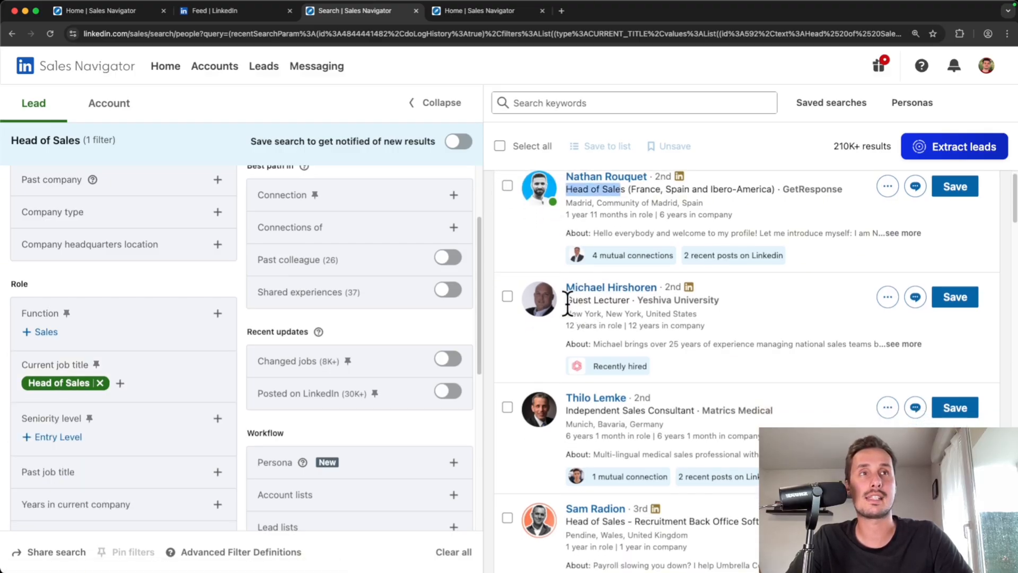
{"action": "left_click_drag", "start_coordinate": [566, 304], "coordinate": [639, 317]}
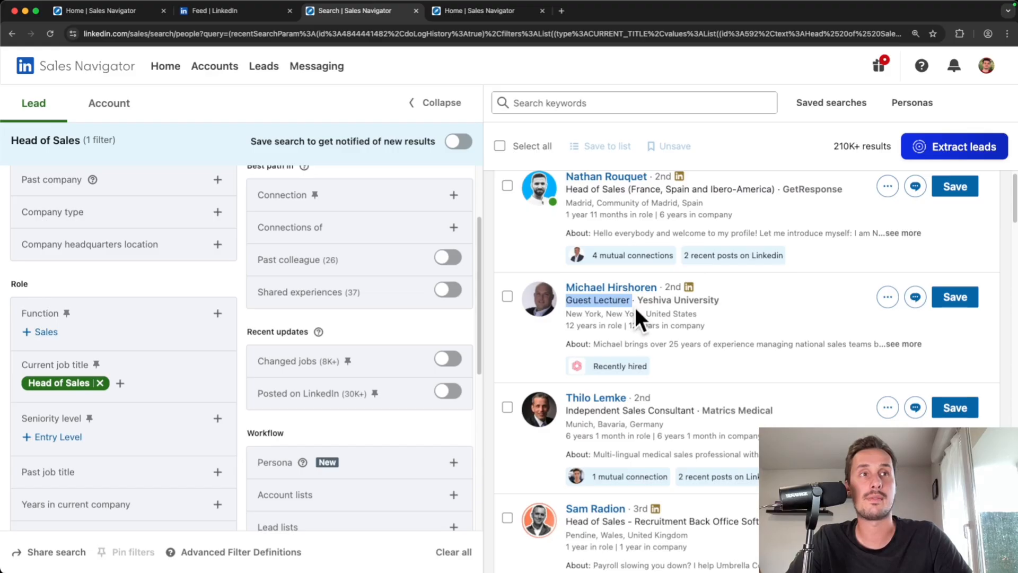
{"action": "scroll", "coordinate": [583, 425], "scroll_direction": "down", "scroll_amount": 2}
{"action": "left_click", "coordinate": [603, 365]}
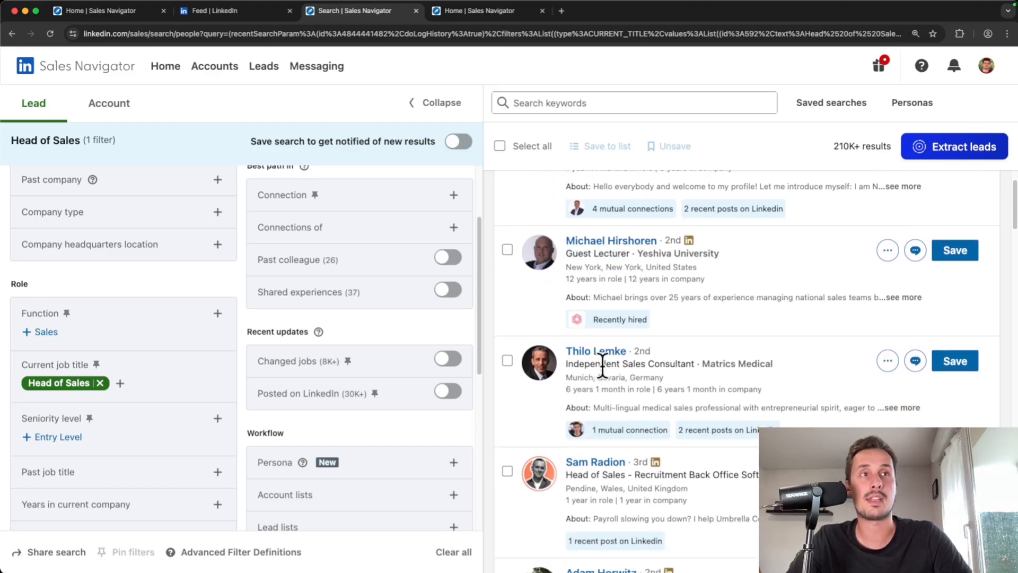
{"action": "left_click_drag", "start_coordinate": [603, 365], "coordinate": [697, 369]}
{"action": "scroll", "coordinate": [695, 384], "scroll_direction": "down", "scroll_amount": 4}
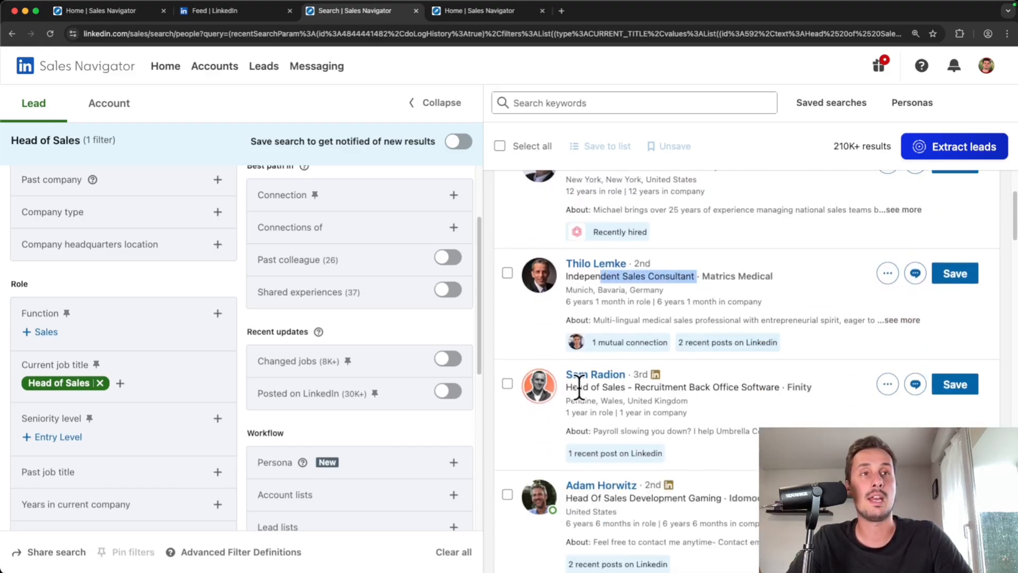
{"action": "scroll", "coordinate": [663, 382], "scroll_direction": "down", "scroll_amount": 15}
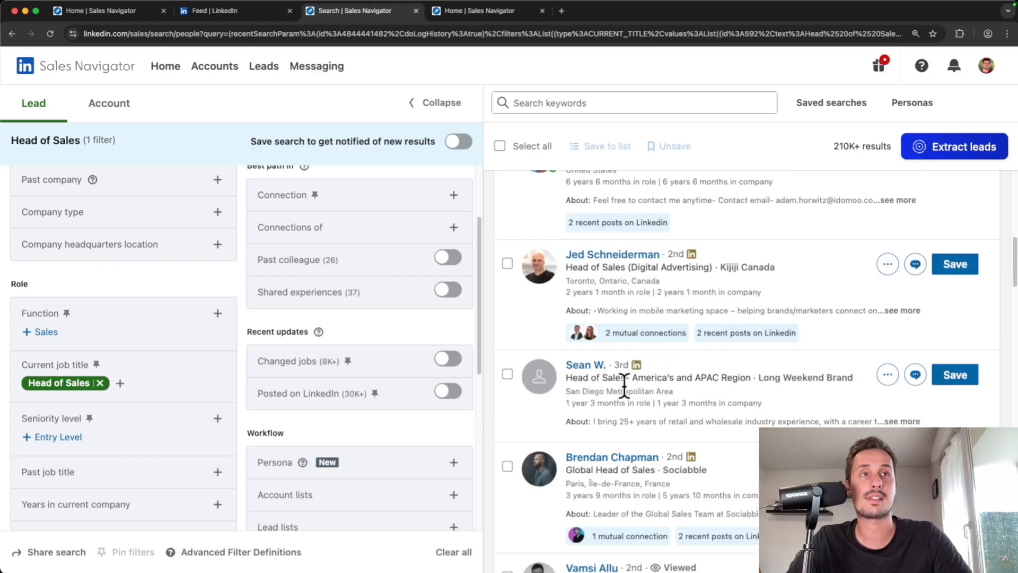
{"action": "scroll", "coordinate": [557, 364], "scroll_direction": "down", "scroll_amount": 10}
{"action": "left_click_drag", "start_coordinate": [564, 296], "coordinate": [605, 297]}
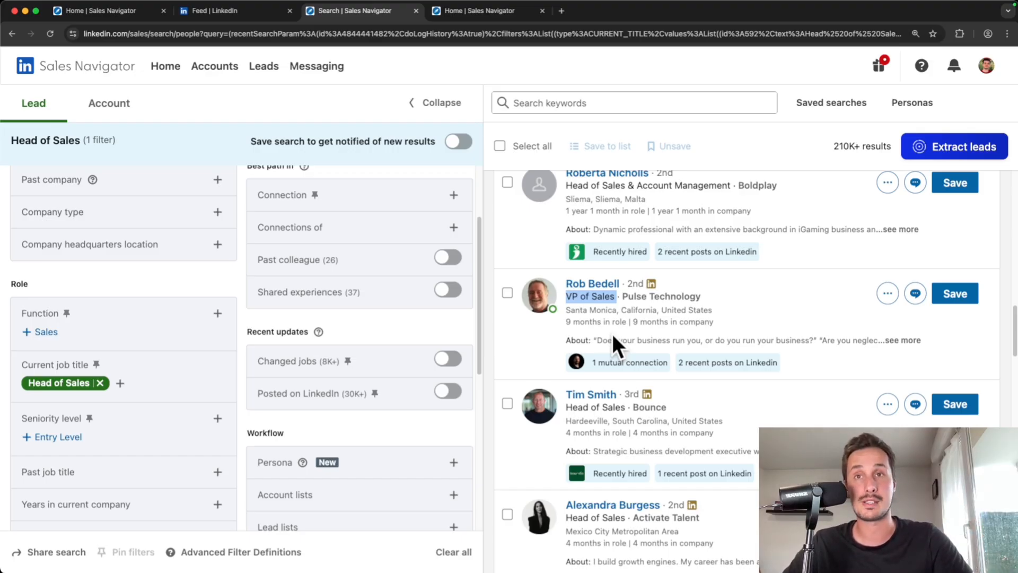
Replace the suggested Head of Sales job title filter with the exact phrase "head of sales" in quotation marks
{"action": "mouse_move", "coordinate": [106, 379]}
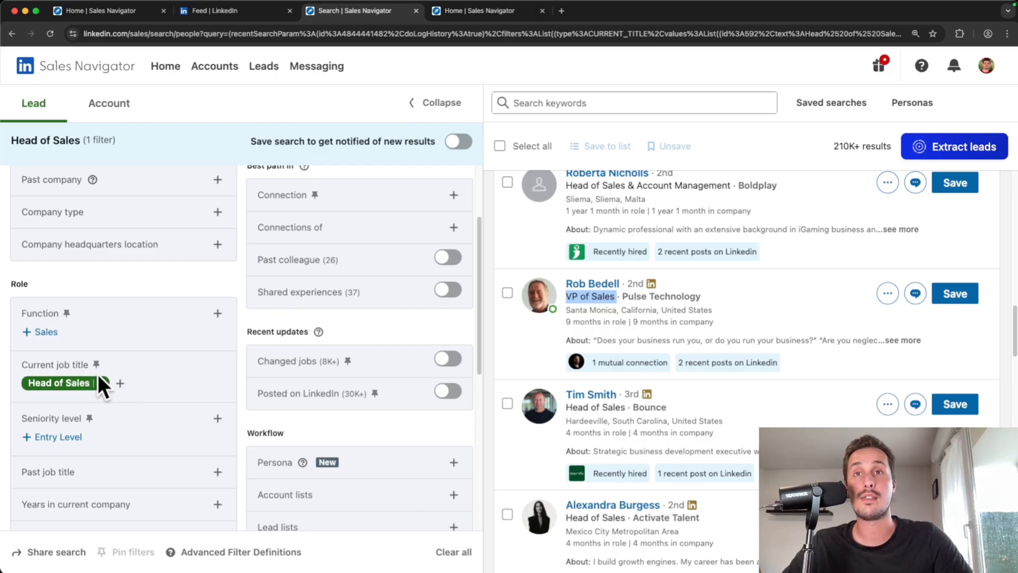
{"action": "left_click", "coordinate": [100, 382]}
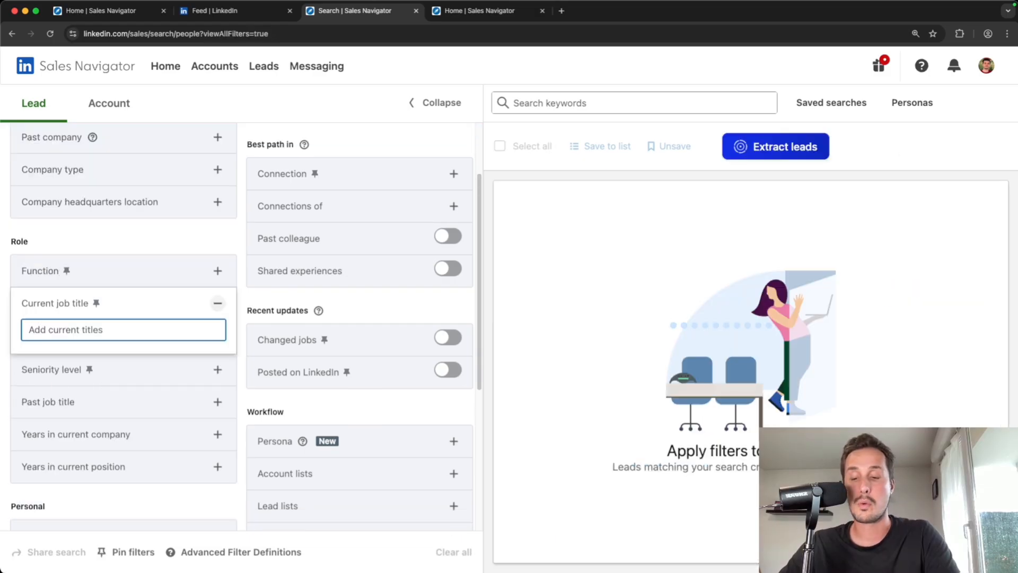
{"action": "type", "text": "head of sa"}
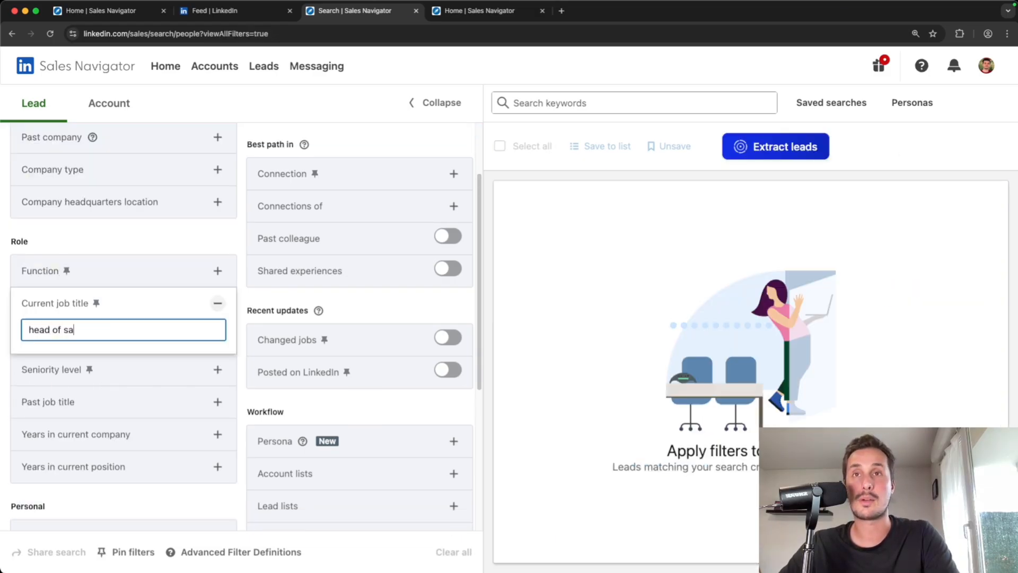
{"action": "type", "text": "le"}
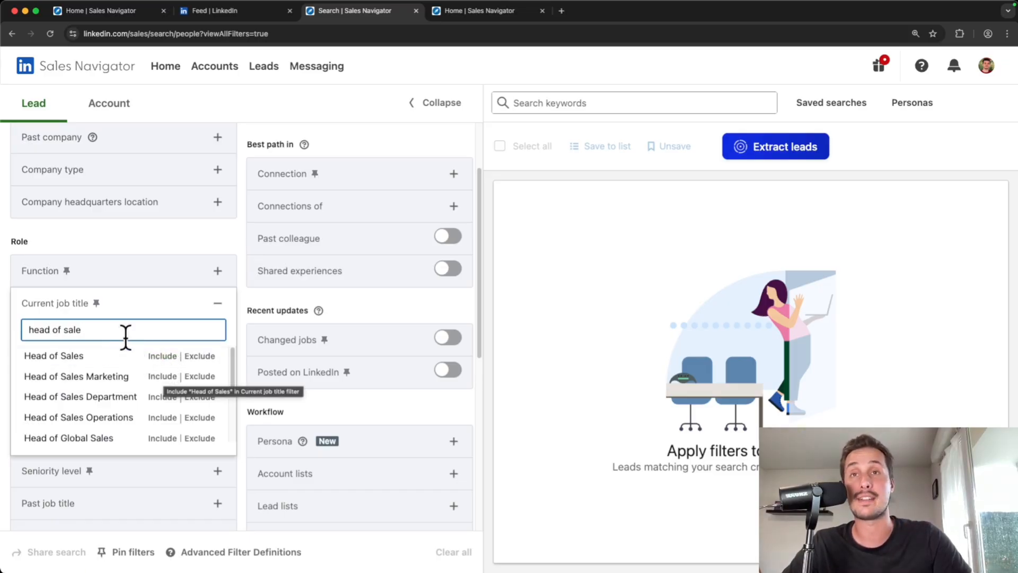
{"action": "key", "text": "super+a"}
{"action": "key", "text": "BackSpace"}
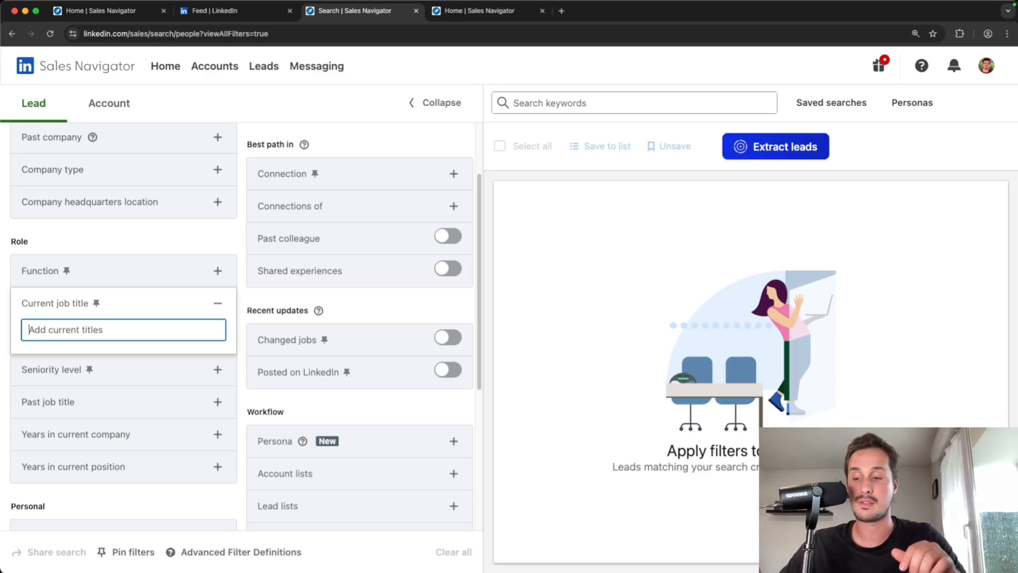
{"action": "type", "text": "\""}
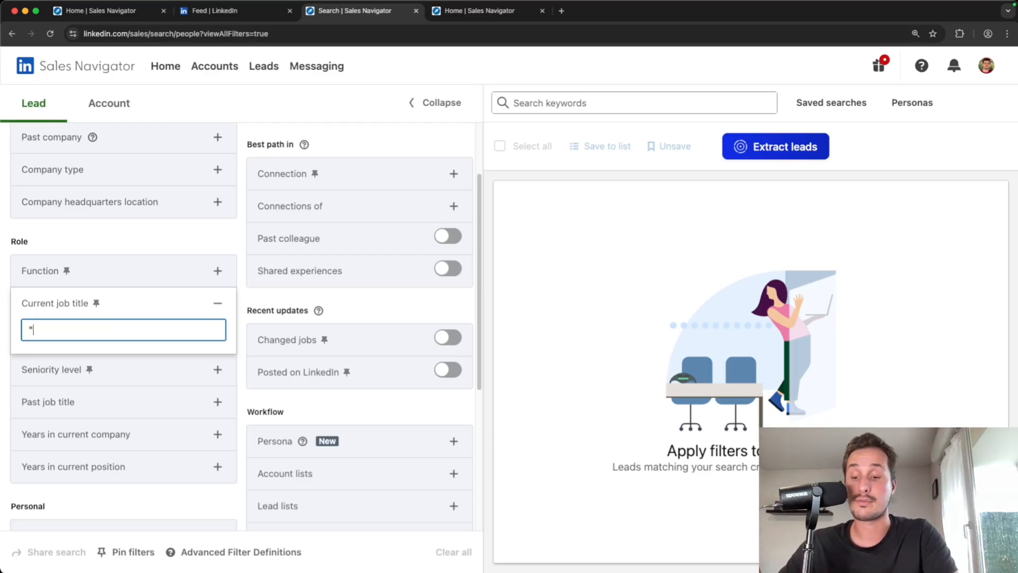
{"action": "type", "text": "head of sale"}
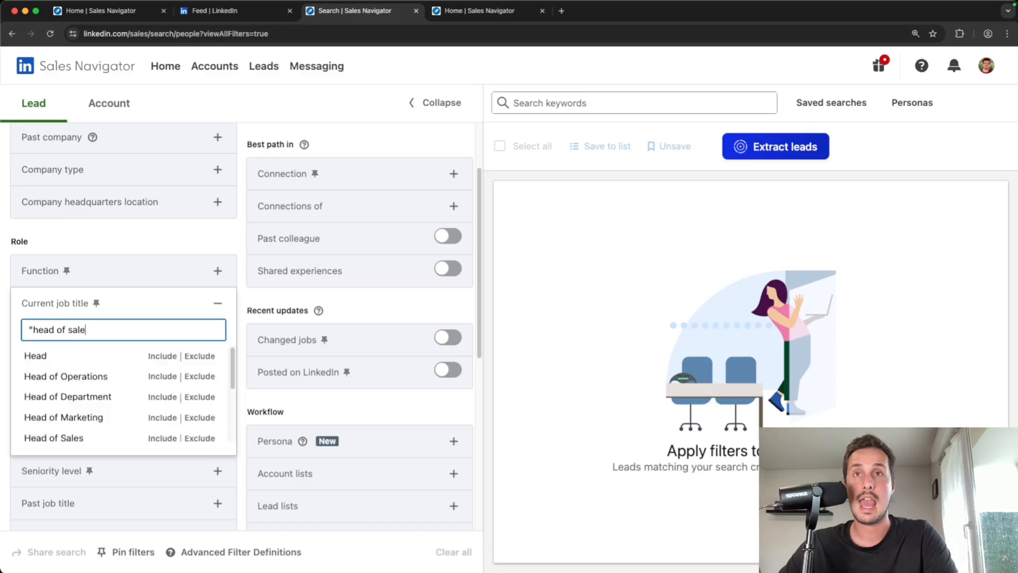
{"action": "type", "text": "s\""}
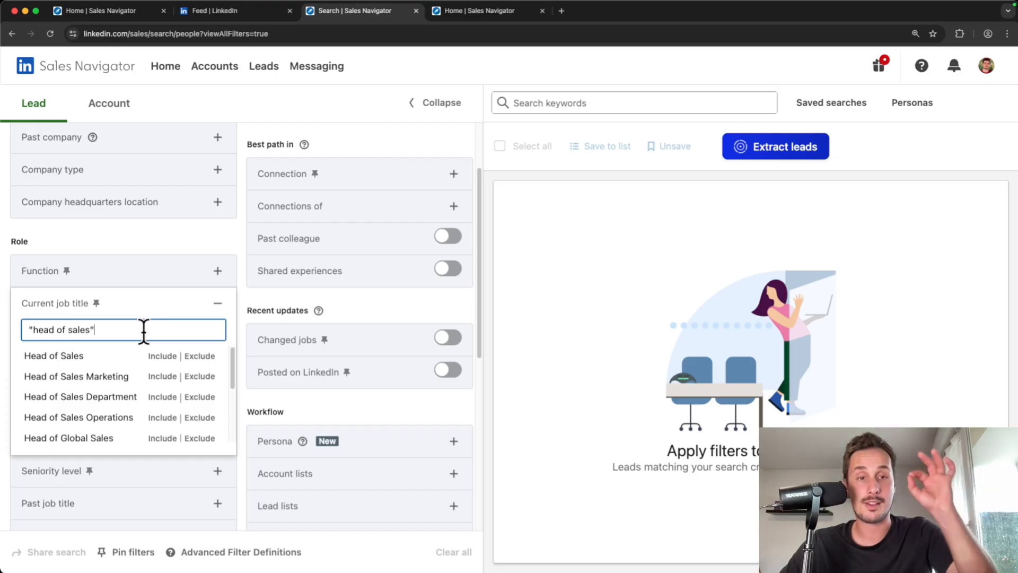
{"action": "key", "text": "Return"}
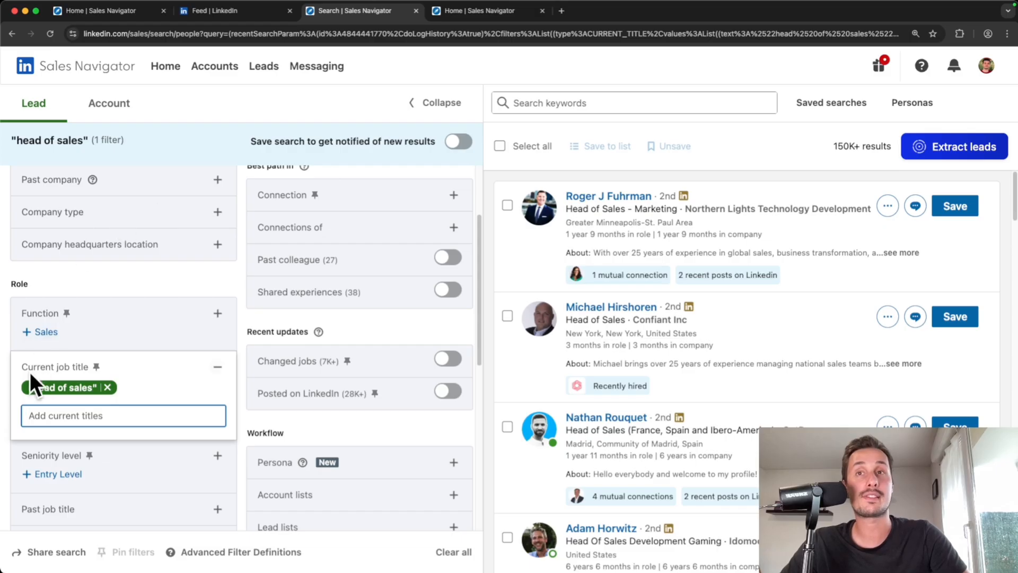
Include the suggested Head of Sales job title without quotation marks for comparison and remove that filter again
{"action": "mouse_move", "coordinate": [77, 379]}
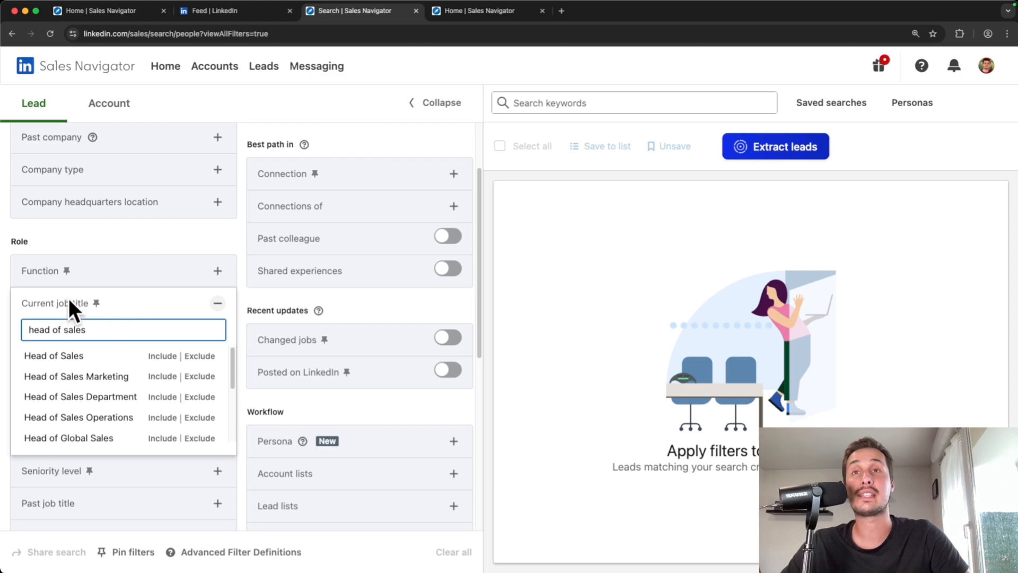
{"action": "left_click", "coordinate": [165, 355]}
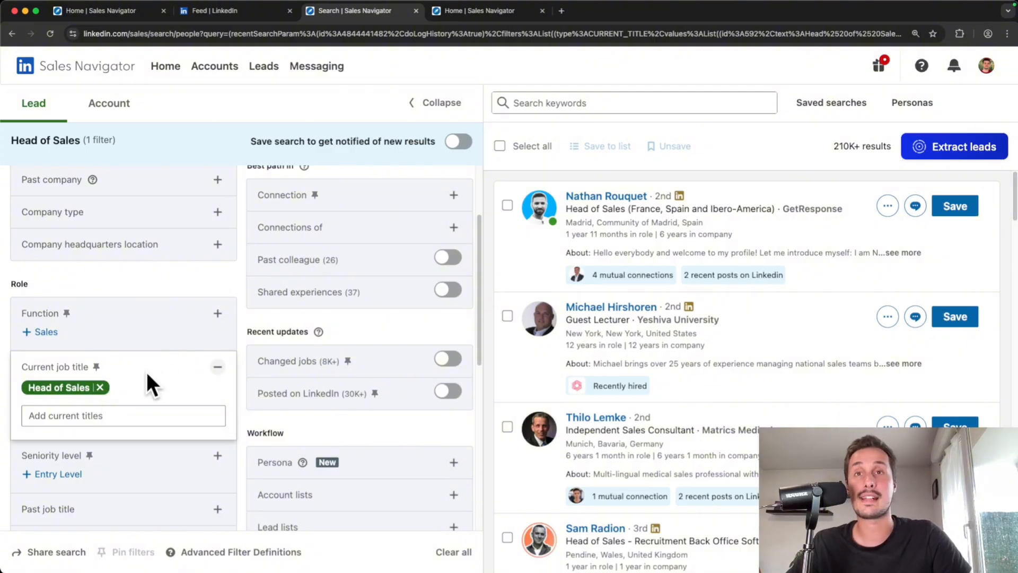
{"action": "left_click", "coordinate": [99, 387]}
Filter the leads by the current job title "Head of sales", entered in quotation marks
{"action": "left_click", "coordinate": [79, 331]}
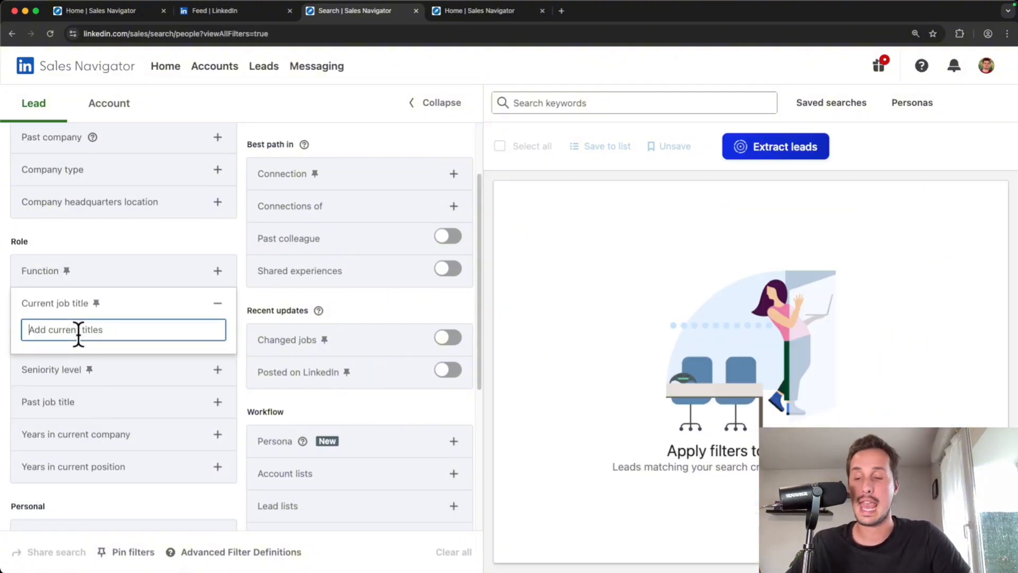
{"action": "type", "text": "\"Head o"}
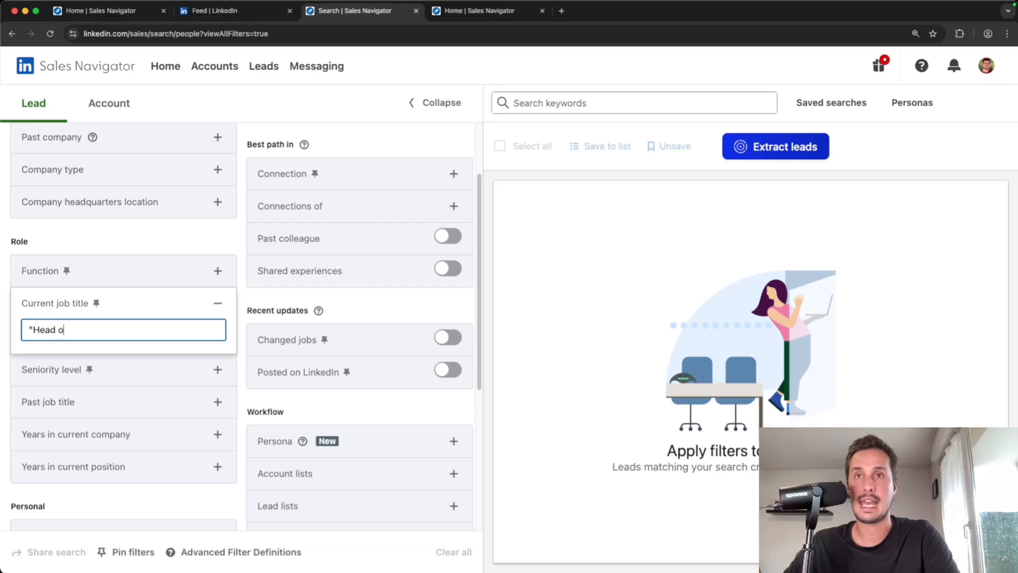
{"action": "type", "text": "f sales\""}
{"action": "key", "text": "Return"}
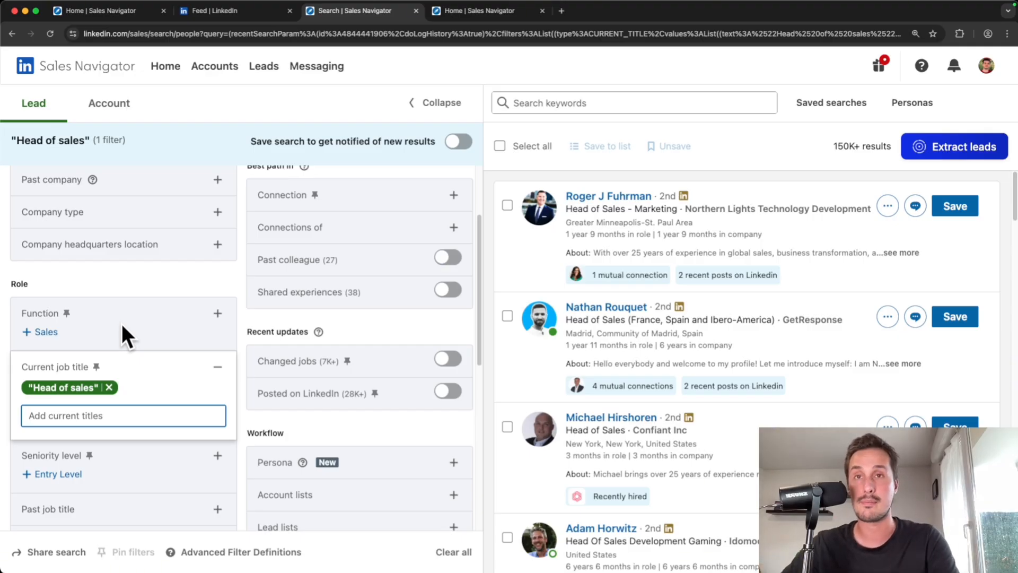
Add "Head of marketing" in quotation marks as a second current job title
{"action": "type", "text": "\"H"}
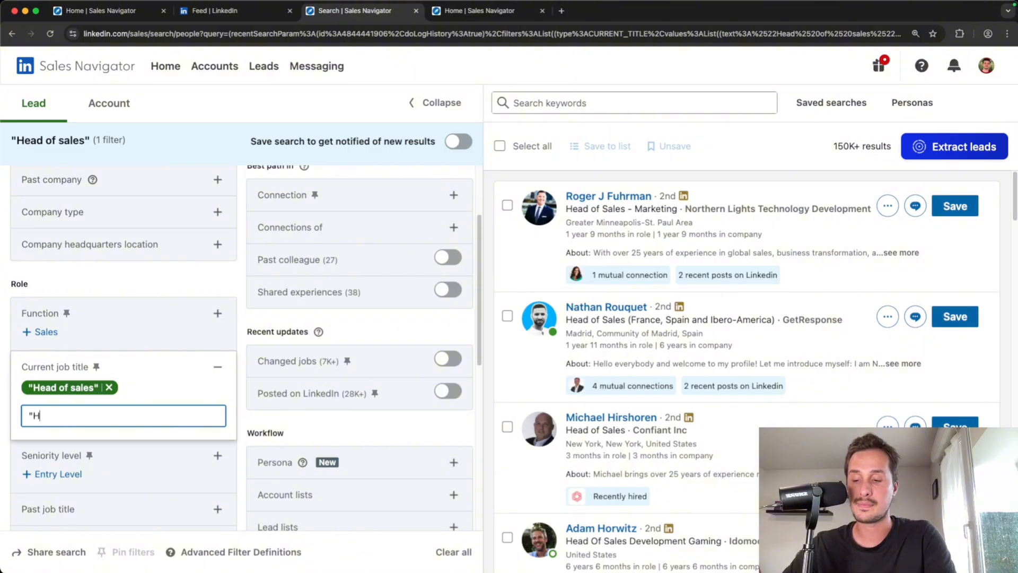
{"action": "type", "text": "ead of mar"}
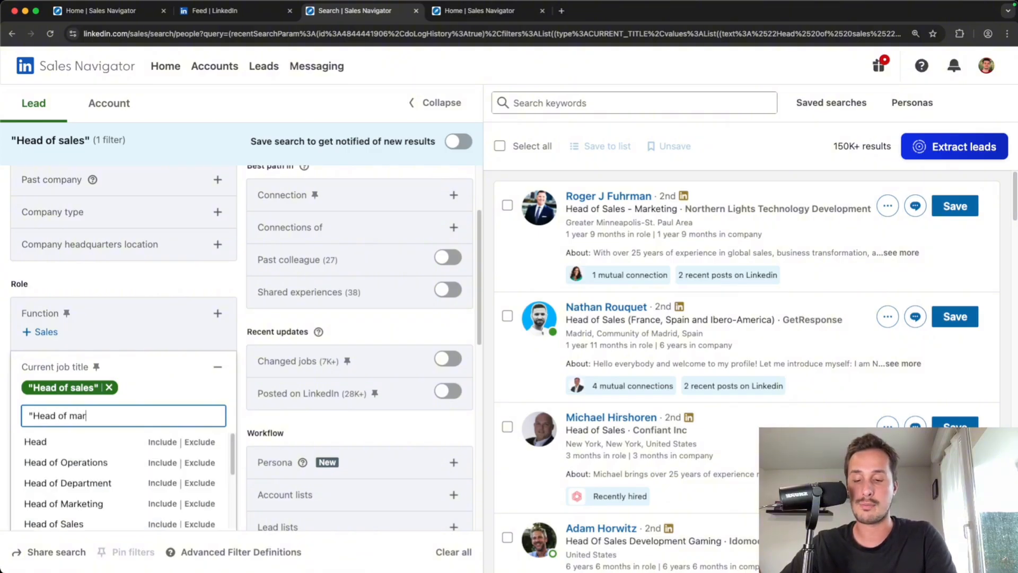
{"action": "type", "text": "keting\""}
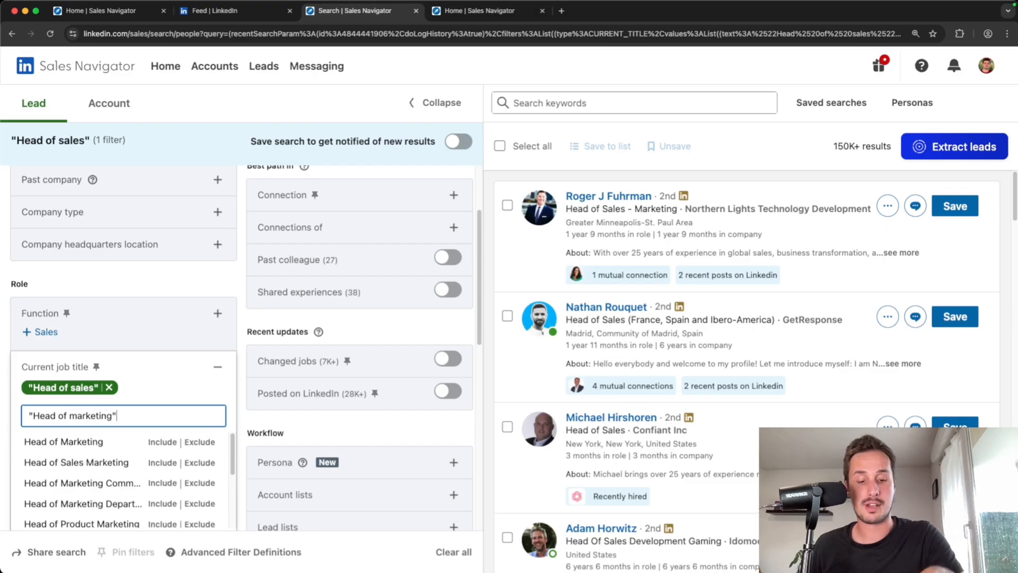
{"action": "key", "text": "Return"}
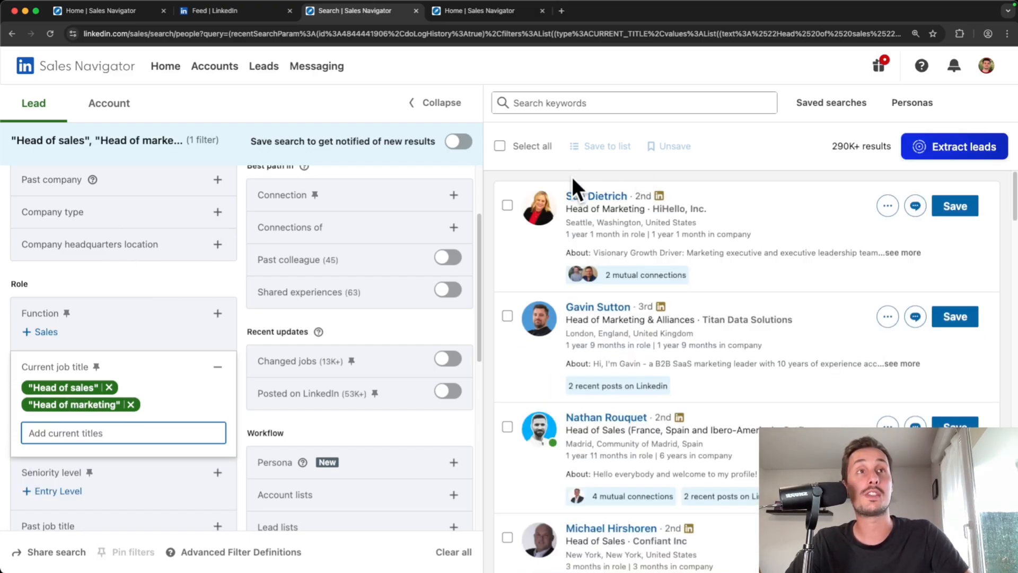
Examine the job titles of the listed leads against the "Head of sales" and "Head of marketing" filters
{"action": "left_click_drag", "start_coordinate": [565, 209], "coordinate": [645, 208]}
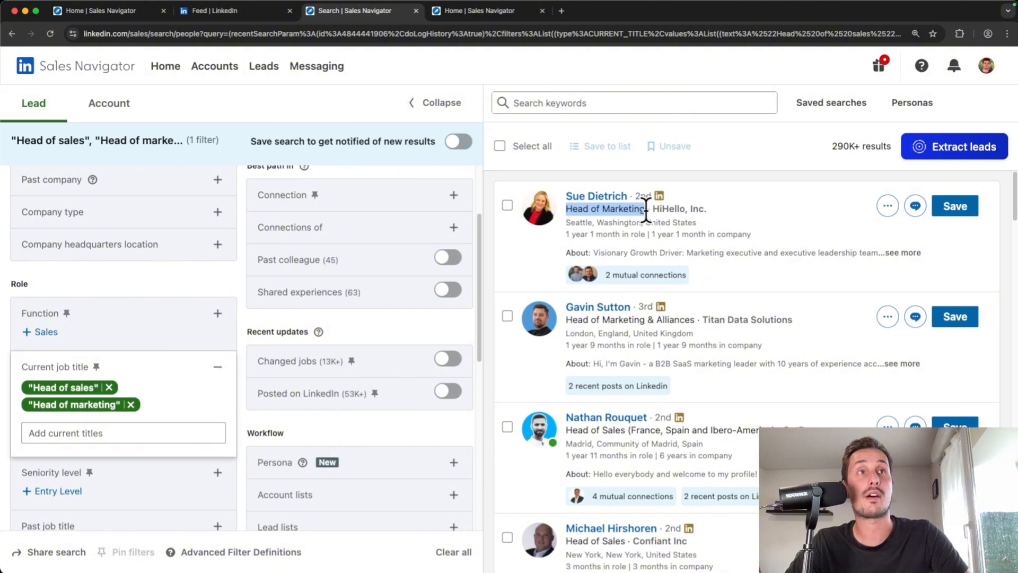
{"action": "scroll", "coordinate": [584, 225], "scroll_direction": "down", "scroll_amount": 2}
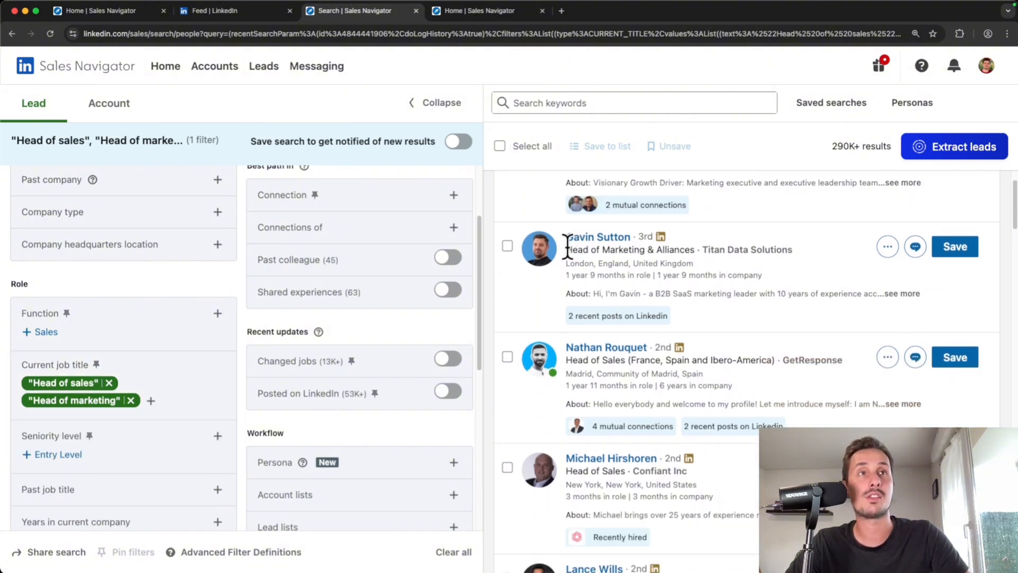
{"action": "left_click_drag", "start_coordinate": [566, 250], "coordinate": [637, 249]}
{"action": "scroll", "coordinate": [627, 307], "scroll_direction": "down", "scroll_amount": 3}
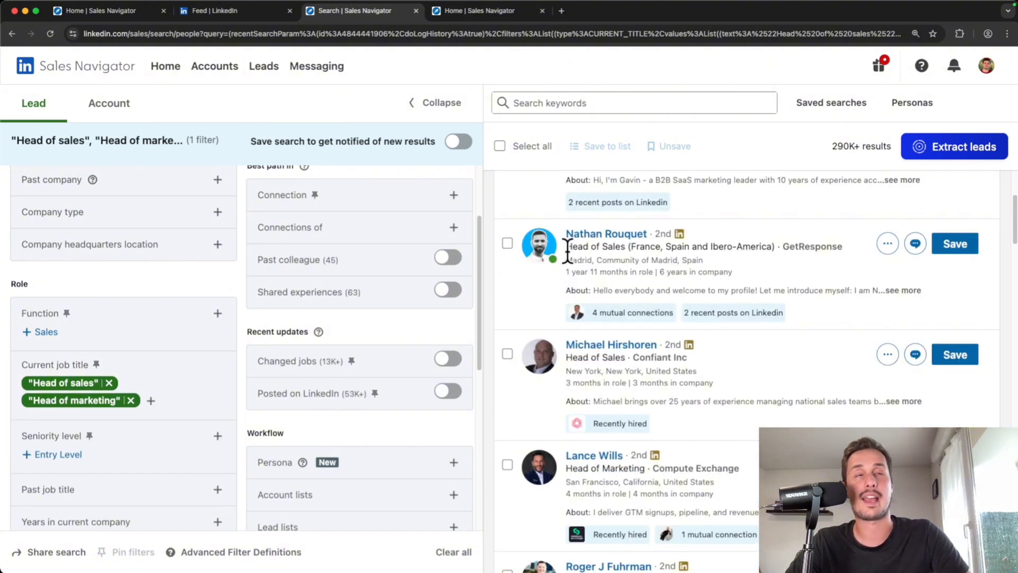
{"action": "left_click_drag", "start_coordinate": [566, 247], "coordinate": [626, 247]}
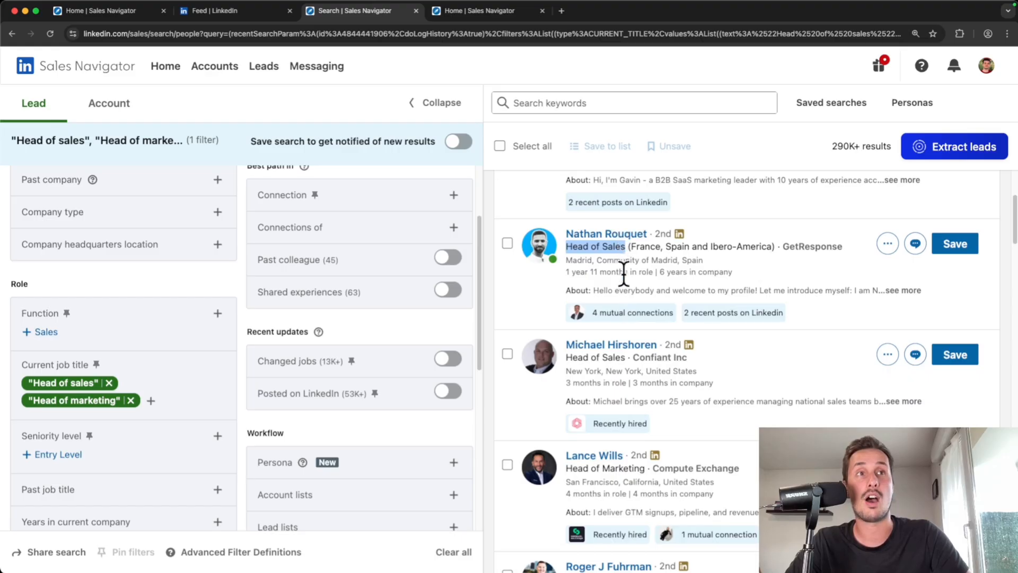
{"action": "scroll", "coordinate": [575, 464], "scroll_direction": "down", "scroll_amount": 2}
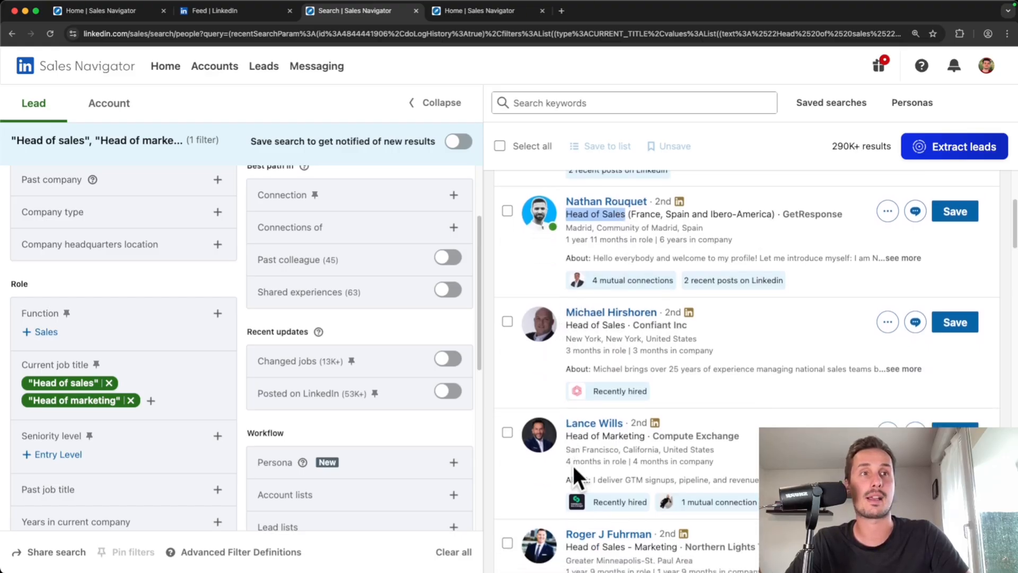
{"action": "scroll", "coordinate": [589, 451], "scroll_direction": "down", "scroll_amount": 8}
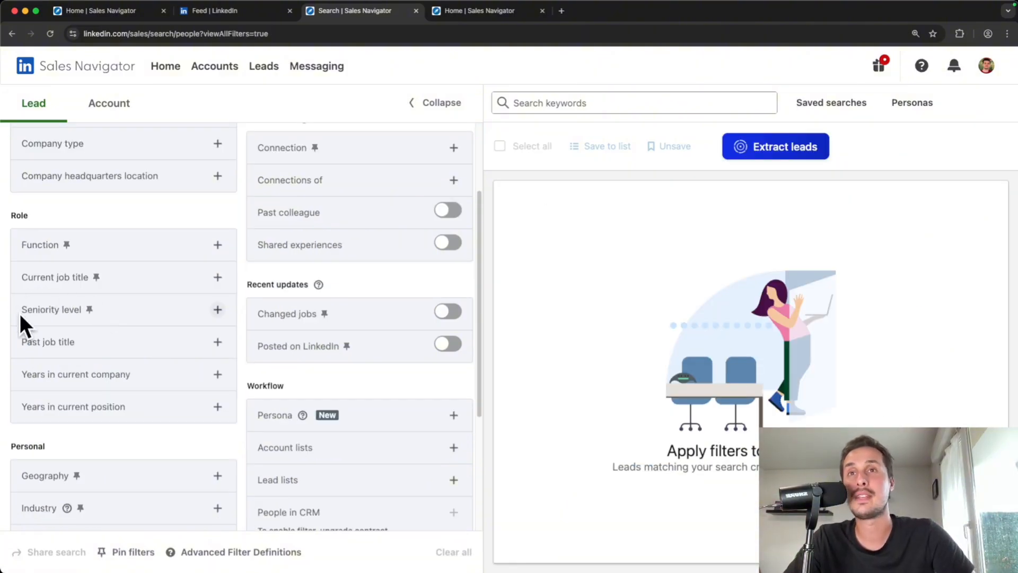
Filter the leads by seniority level, including Vice President and Director
{"action": "left_click", "coordinate": [216, 310]}
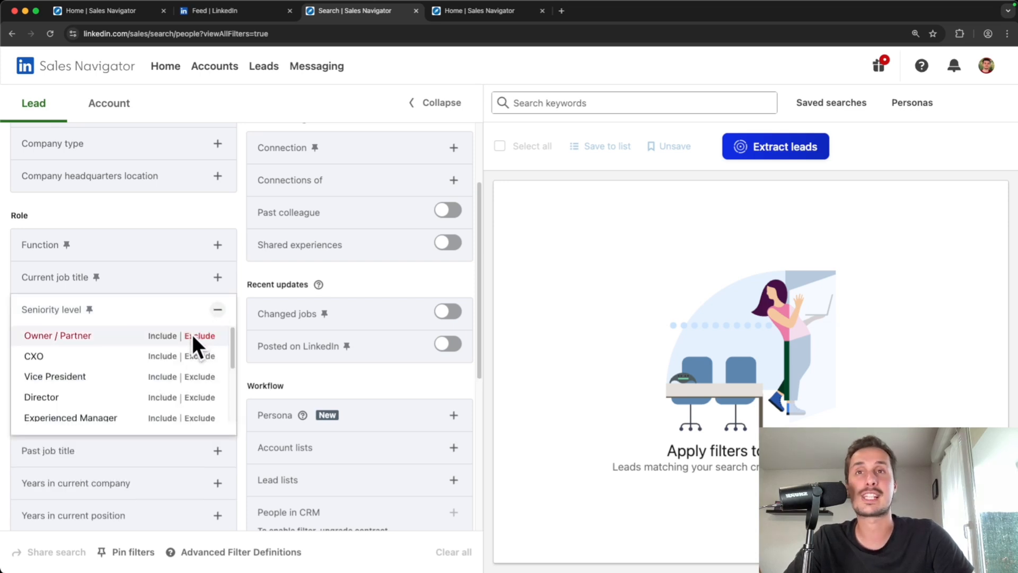
{"action": "scroll", "coordinate": [198, 359], "scroll_direction": "down", "scroll_amount": 1}
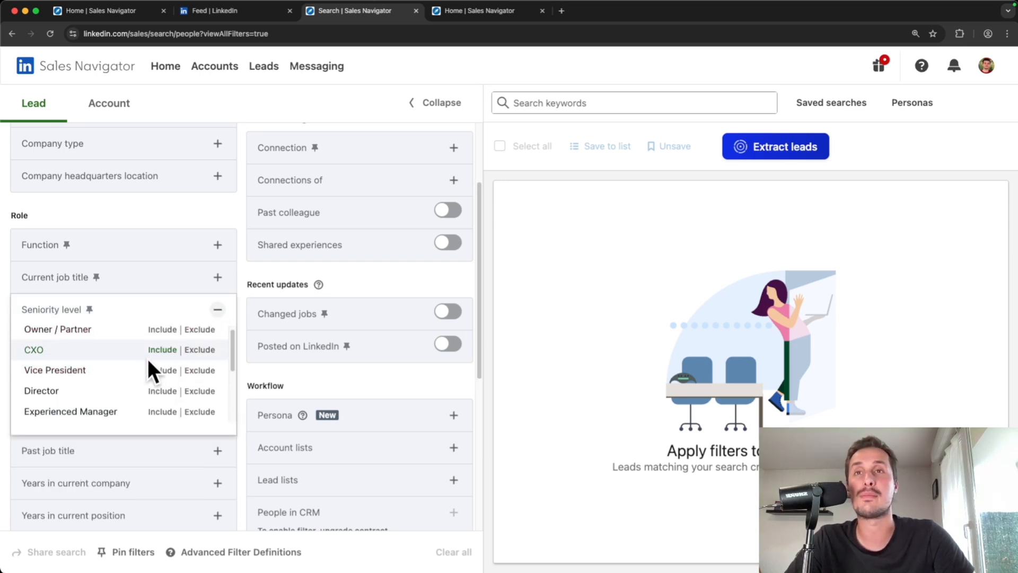
{"action": "left_click", "coordinate": [157, 370]}
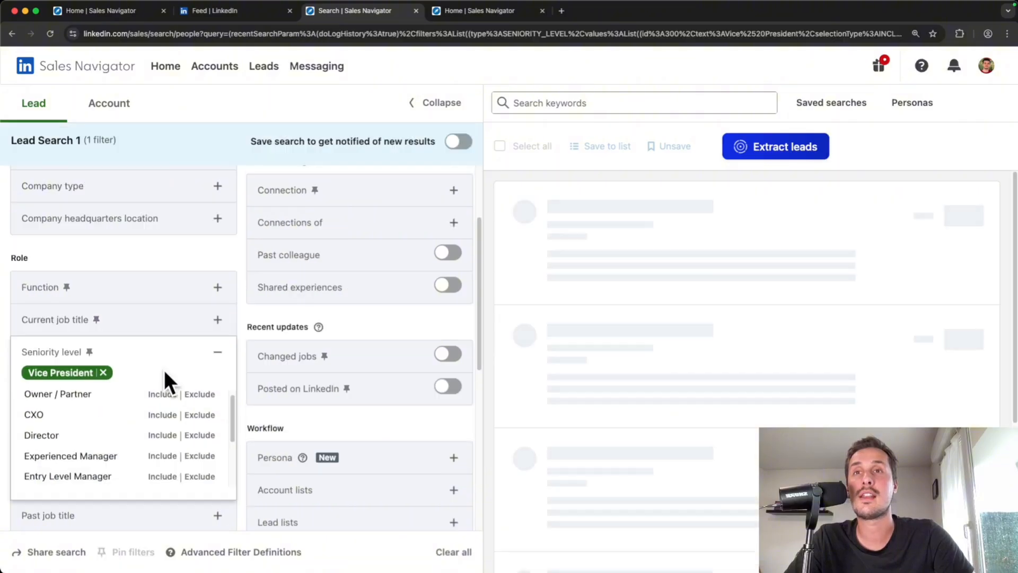
{"action": "left_click", "coordinate": [164, 432]}
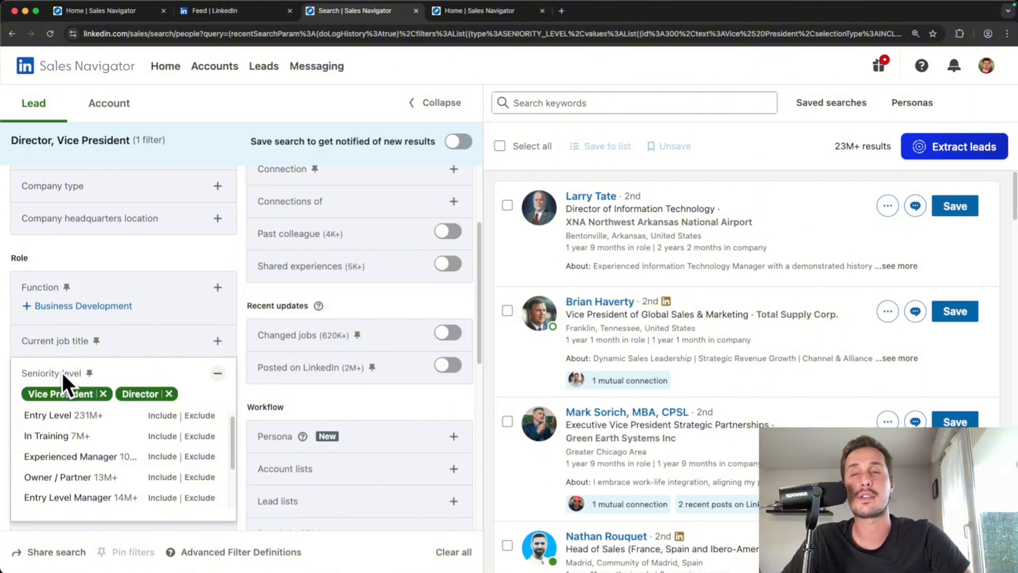
Remove the Vice President and Director seniority levels and collapse that filter
{"action": "left_click", "coordinate": [102, 394]}
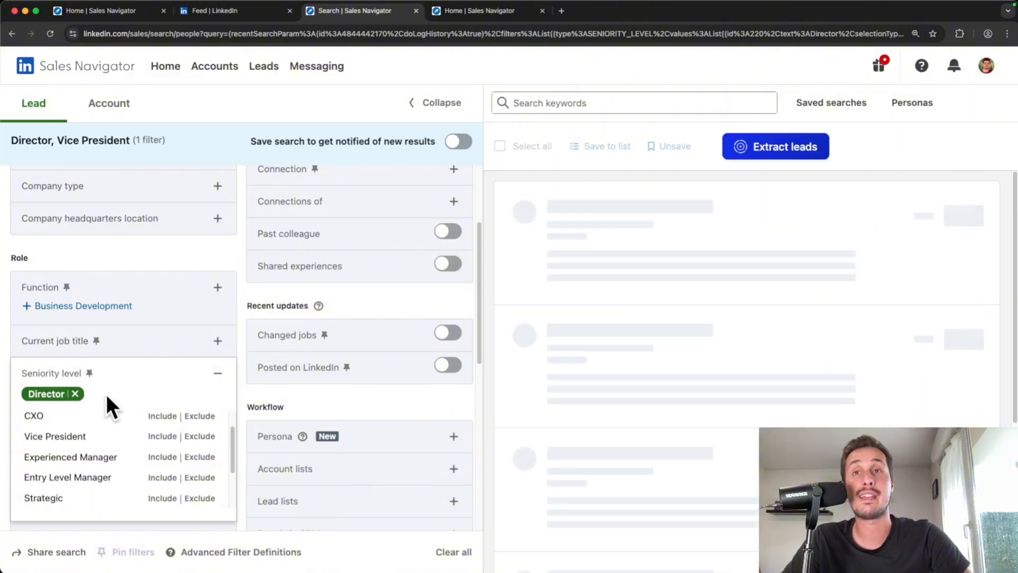
{"action": "left_click", "coordinate": [75, 394]}
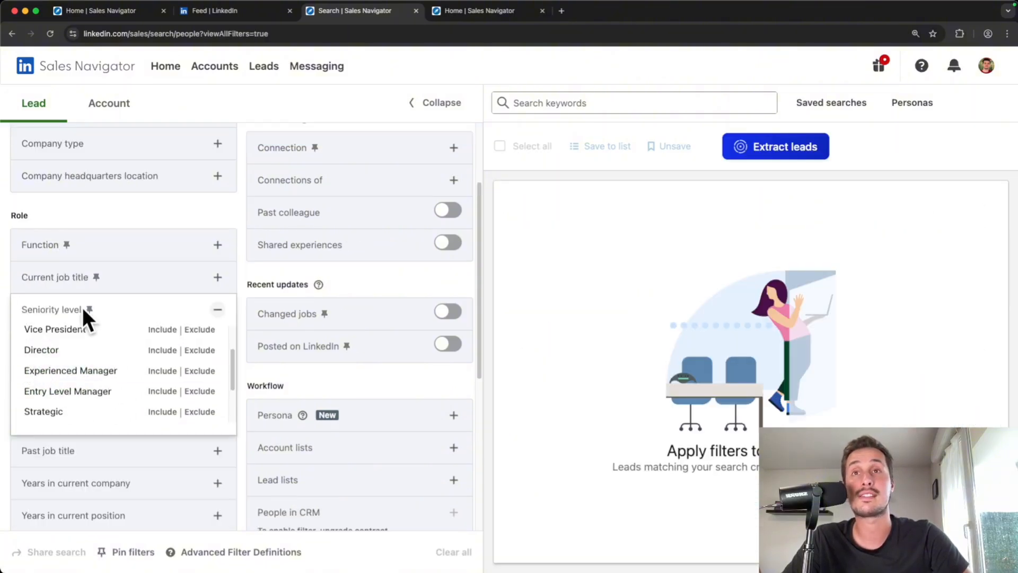
{"action": "left_click", "coordinate": [107, 306]}
Filter the leads by the geography region United States and review the locations of the listed people
{"action": "scroll", "coordinate": [25, 244], "scroll_direction": "down", "scroll_amount": 4}
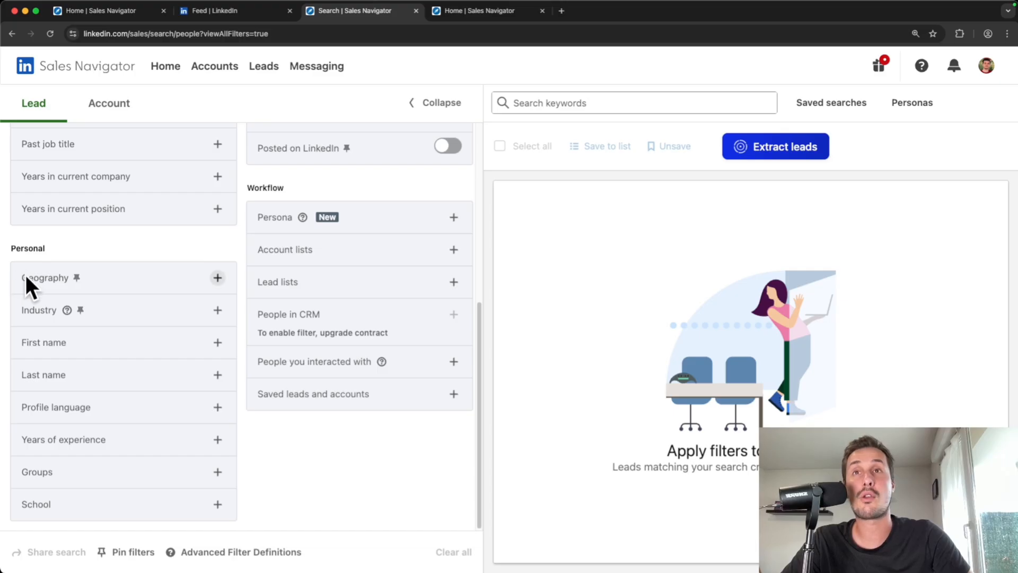
{"action": "left_click", "coordinate": [63, 277]}
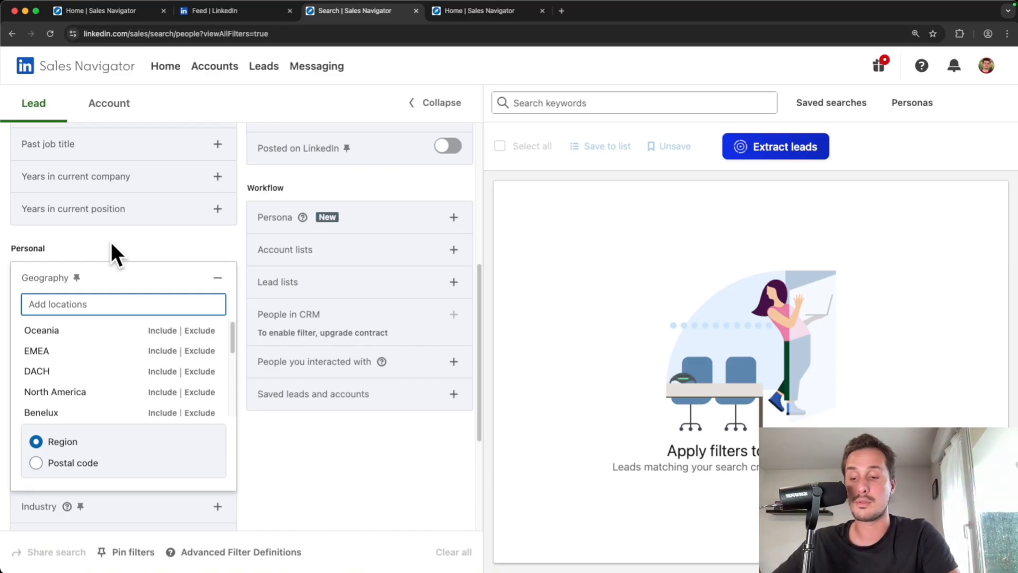
{"action": "type", "text": "us"}
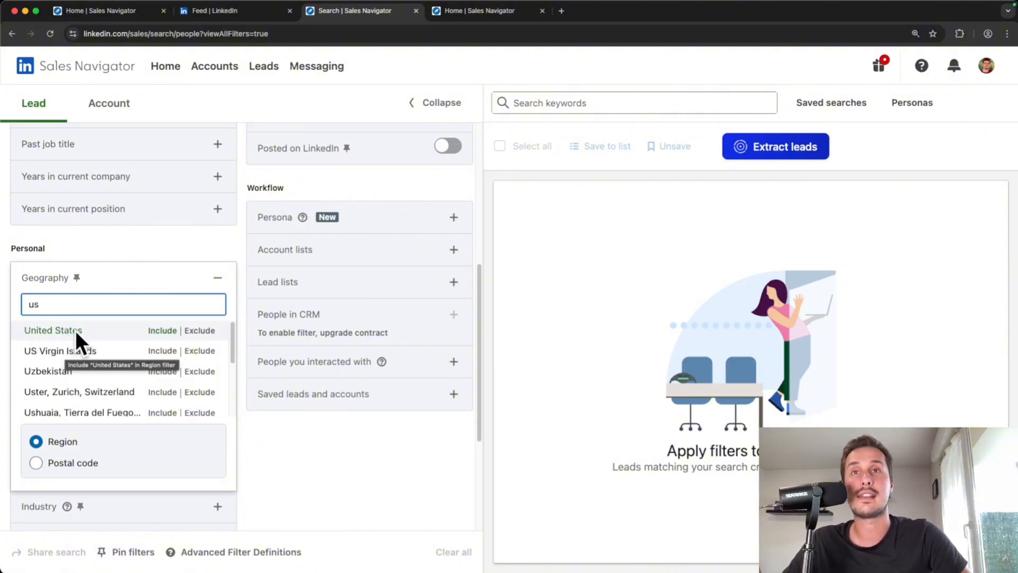
{"action": "left_click", "coordinate": [167, 329]}
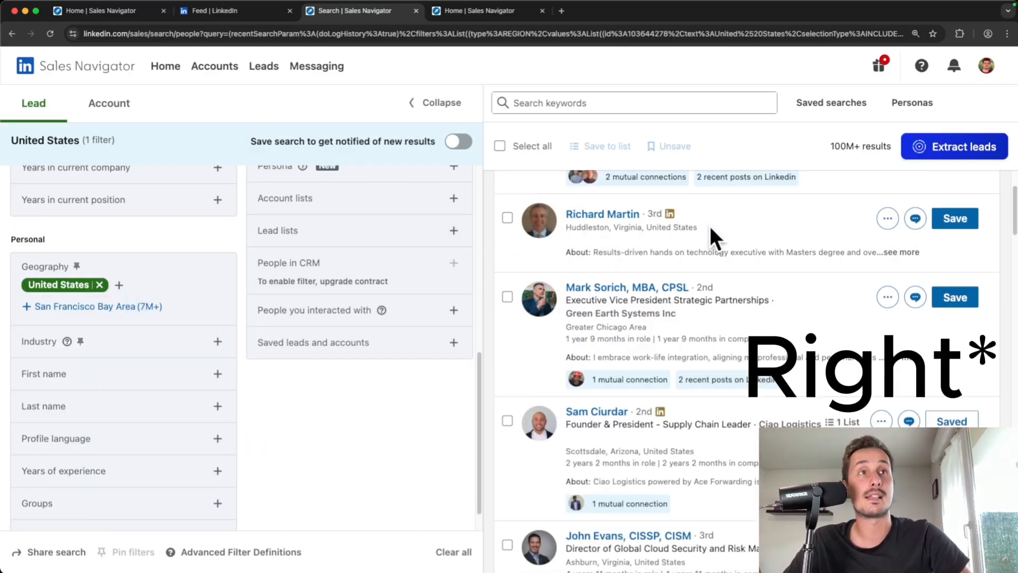
{"action": "scroll", "coordinate": [657, 338], "scroll_direction": "down", "scroll_amount": 1}
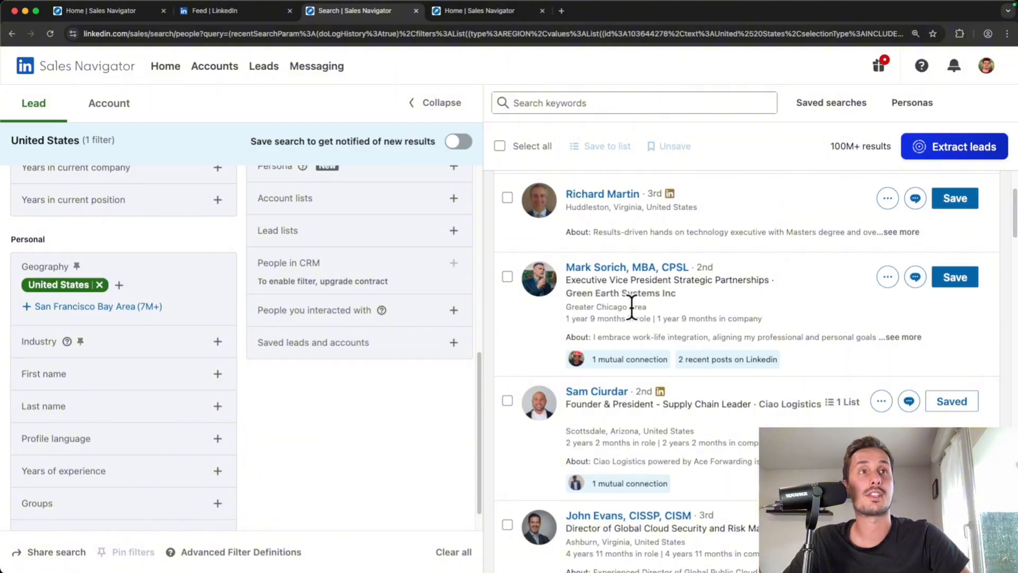
{"action": "scroll", "coordinate": [668, 387], "scroll_direction": "down", "scroll_amount": 5}
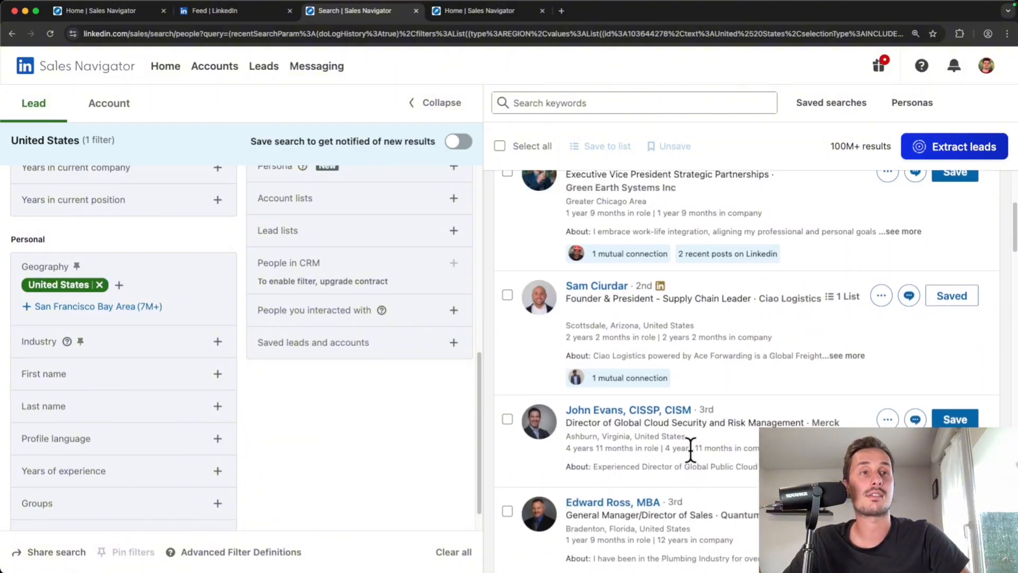
{"action": "scroll", "coordinate": [594, 447], "scroll_direction": "down", "scroll_amount": 10}
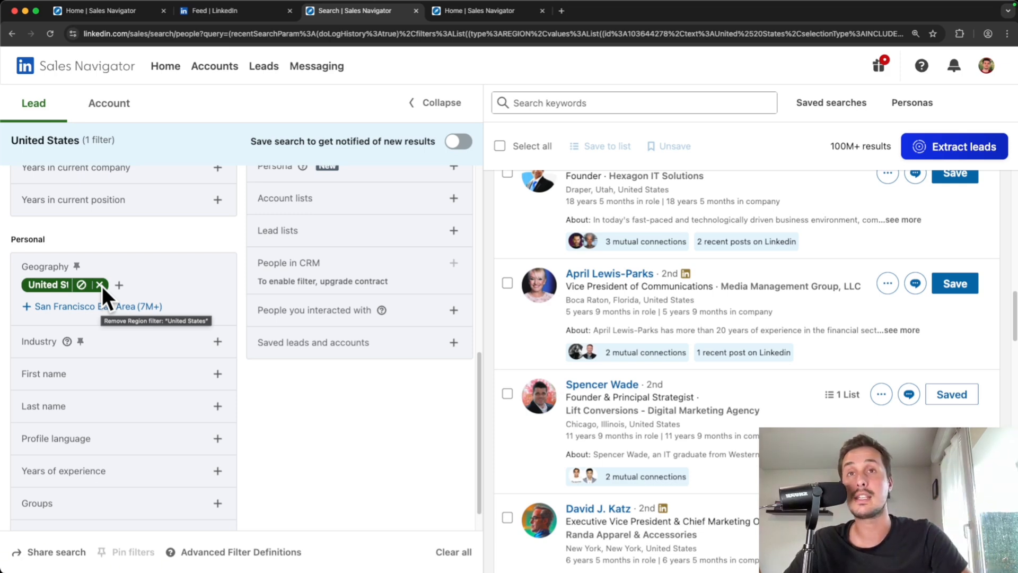
Replace the United States geography filter with New York, United States and review the locations of the listed people
{"action": "left_click", "coordinate": [102, 285]}
{"action": "left_click", "coordinate": [217, 276]}
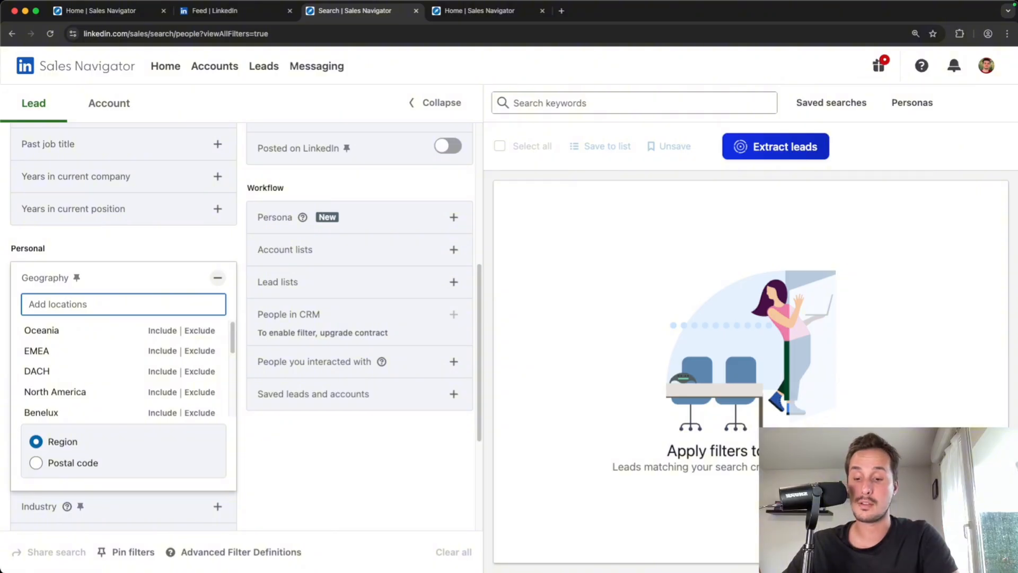
{"action": "type", "text": "new york"}
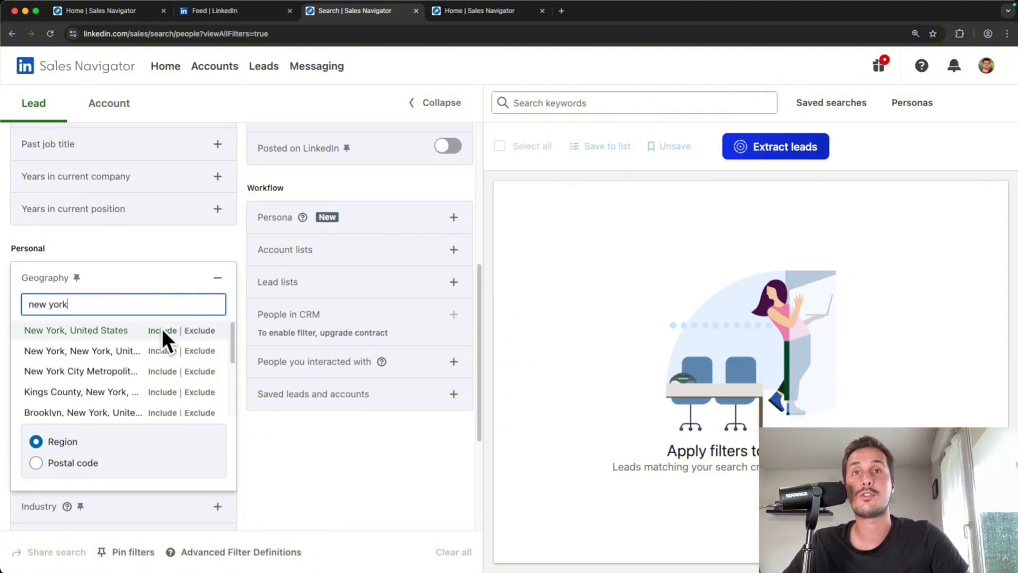
{"action": "left_click", "coordinate": [161, 330]}
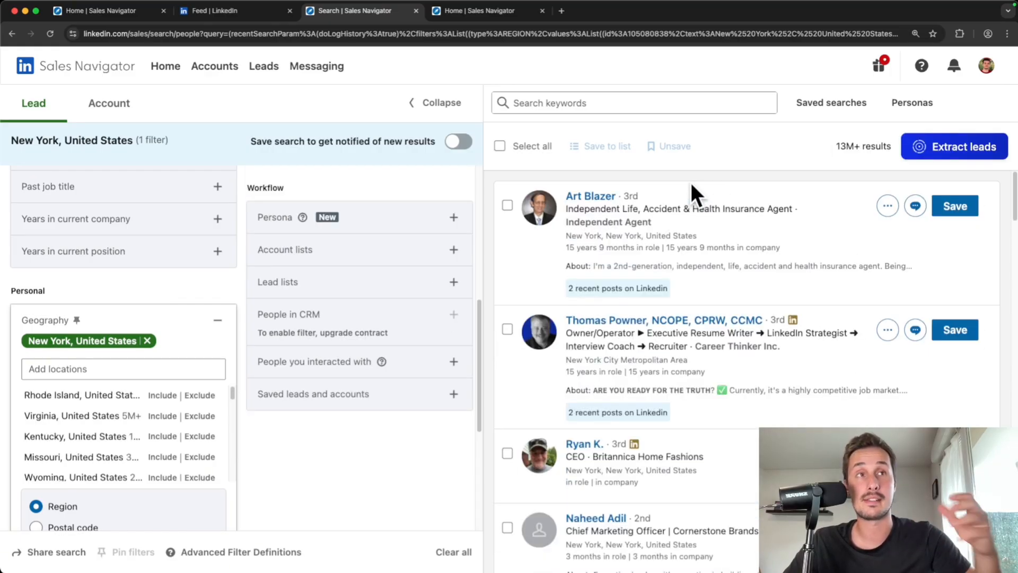
{"action": "left_click_drag", "start_coordinate": [646, 234], "coordinate": [556, 237]}
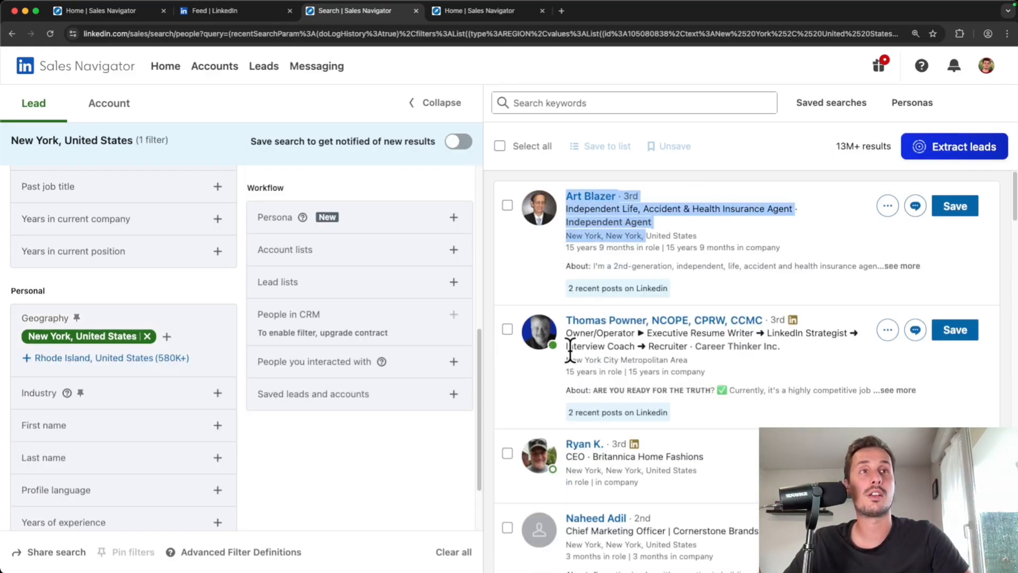
{"action": "left_click_drag", "start_coordinate": [565, 360], "coordinate": [670, 359]}
{"action": "scroll", "coordinate": [582, 422], "scroll_direction": "down", "scroll_amount": 5}
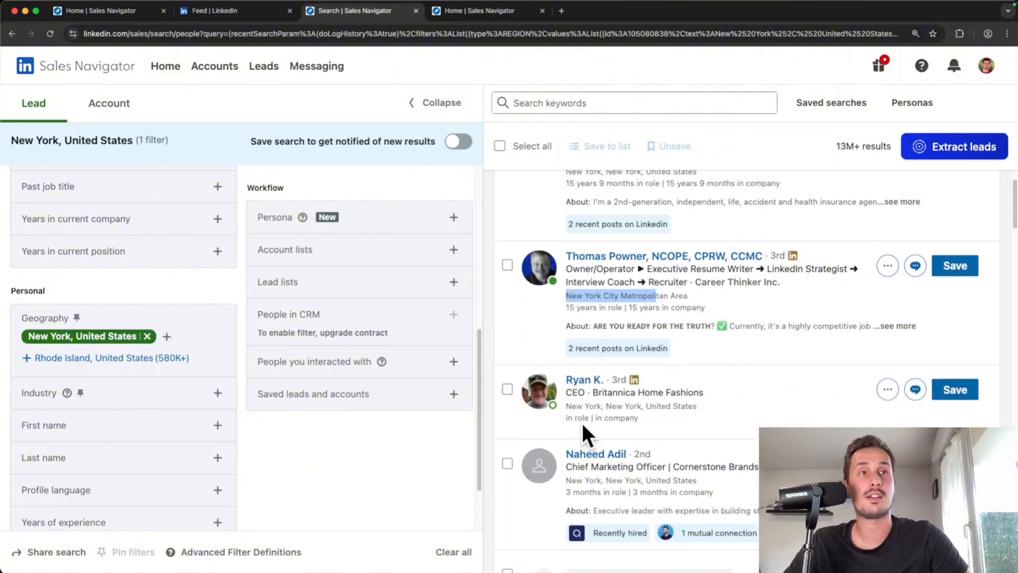
{"action": "scroll", "coordinate": [669, 355], "scroll_direction": "down", "scroll_amount": 4}
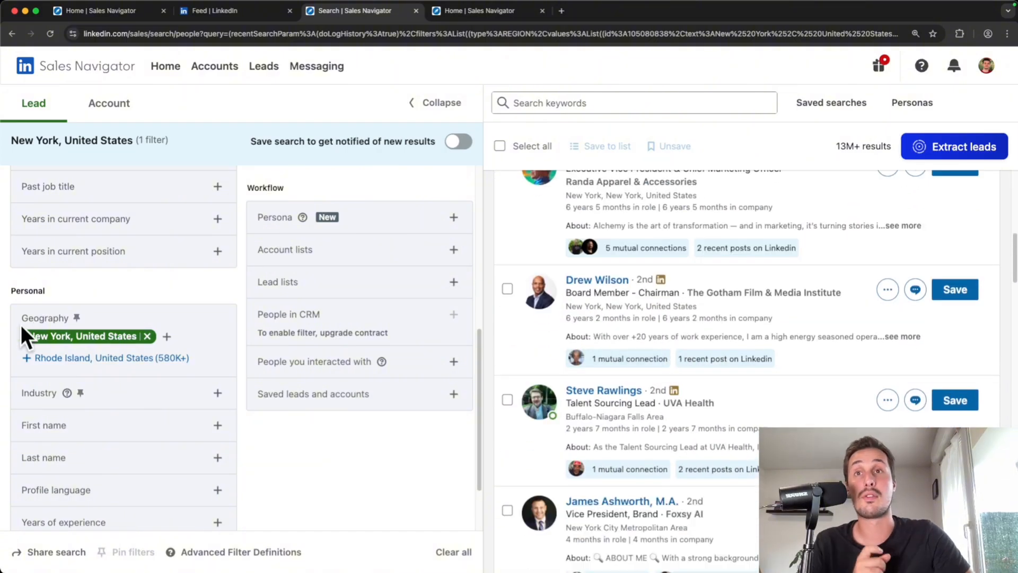
{"action": "left_click_drag", "start_coordinate": [14, 318], "coordinate": [84, 319]}
{"action": "left_click", "coordinate": [164, 278]}
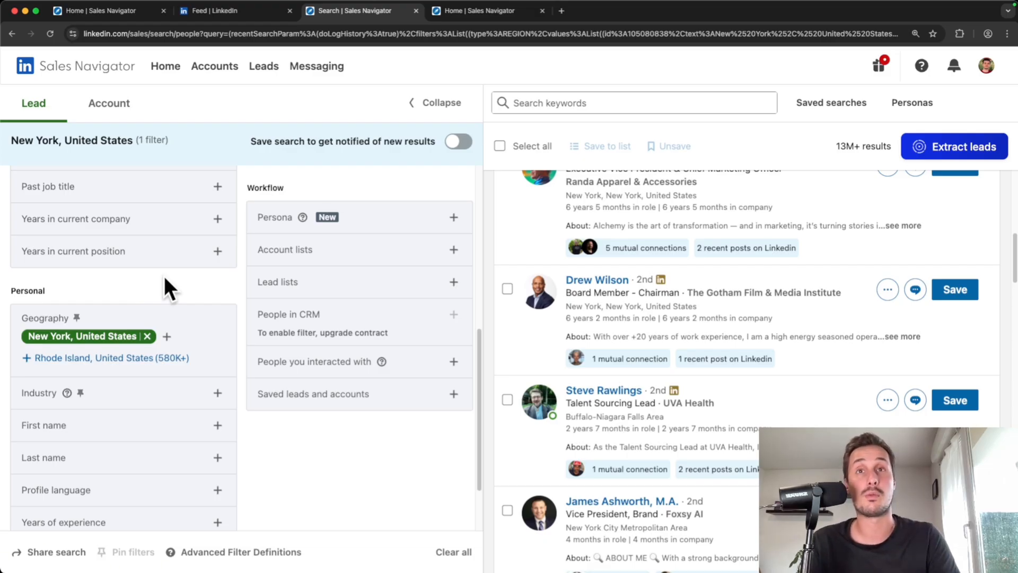
Remove the New York geography filter, include the Marketing Services industry instead, and review the listed leads
{"action": "left_click", "coordinate": [147, 336]}
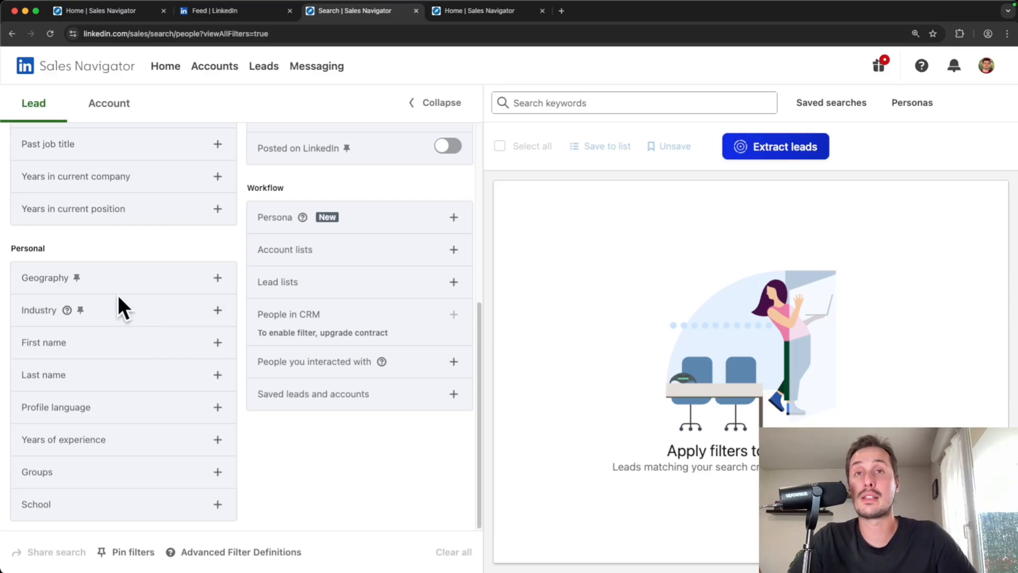
{"action": "left_click", "coordinate": [215, 308]}
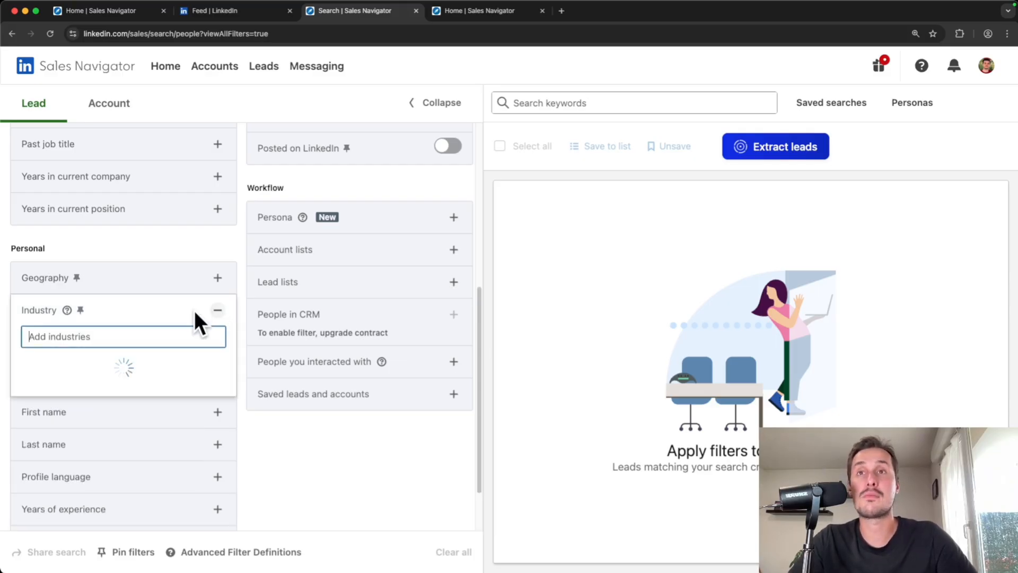
{"action": "type", "text": "marketing"}
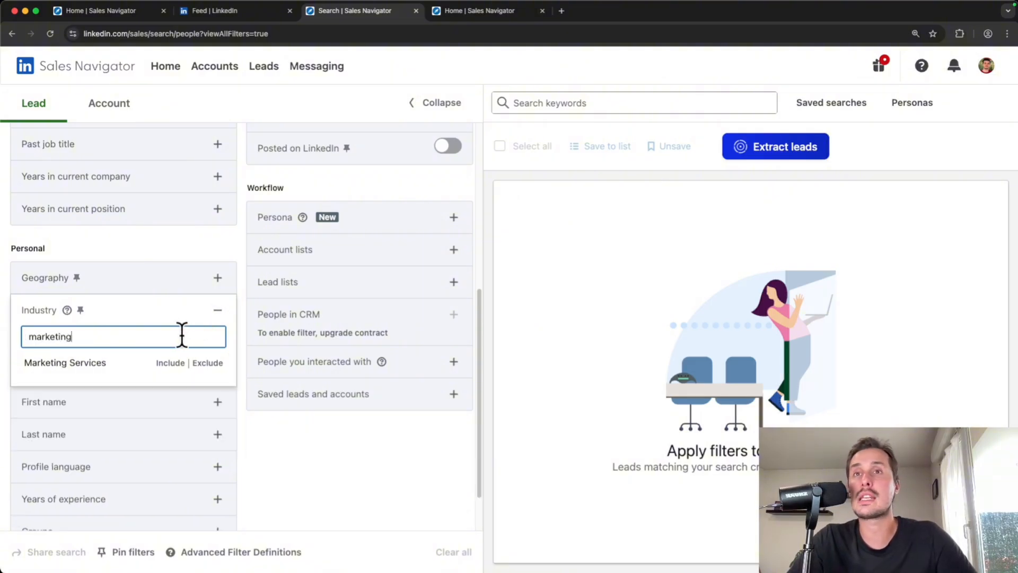
{"action": "left_click", "coordinate": [92, 366]}
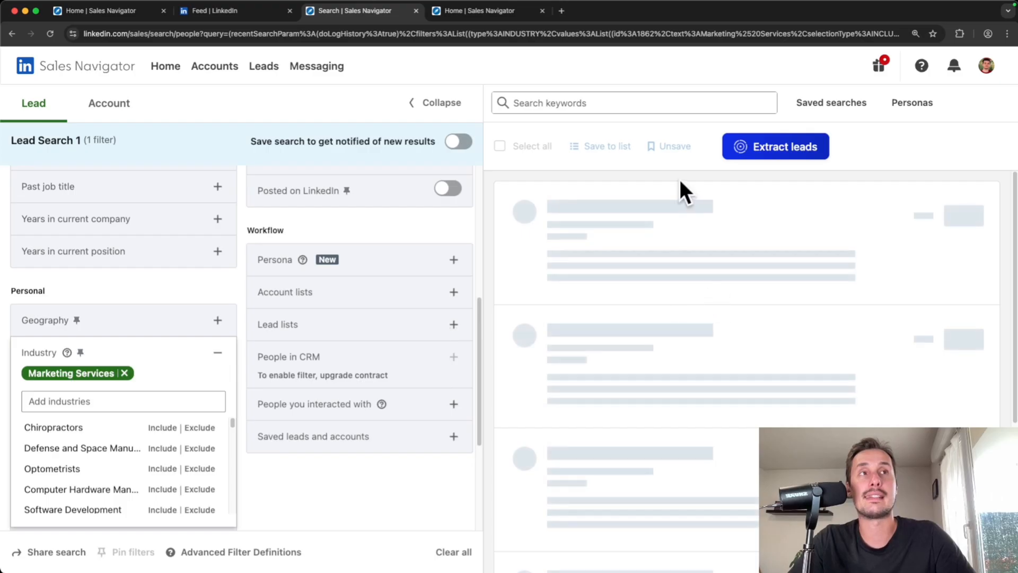
{"action": "left_click", "coordinate": [664, 174]}
{"action": "scroll", "coordinate": [651, 262], "scroll_direction": "down", "scroll_amount": 3}
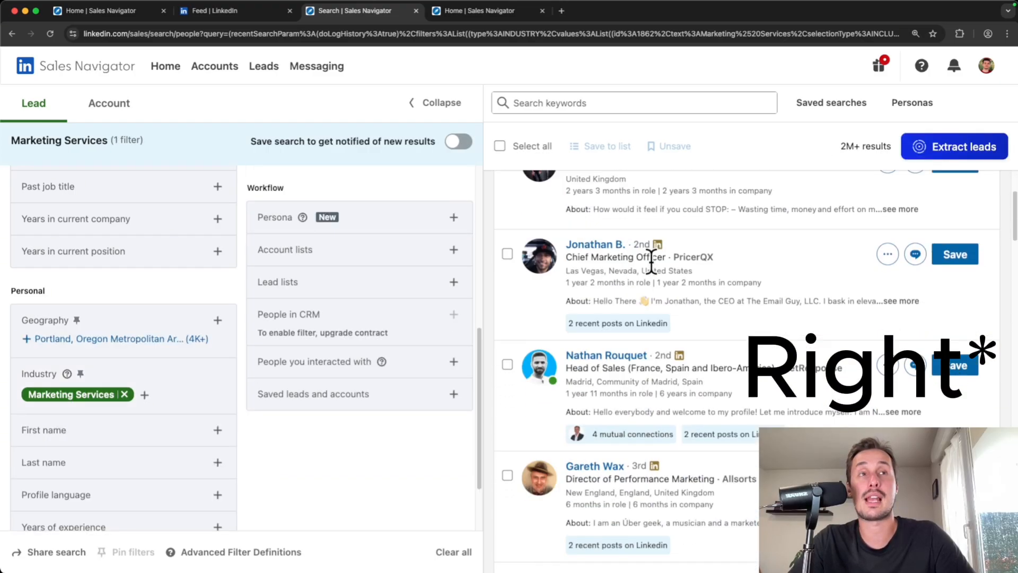
{"action": "scroll", "coordinate": [651, 262], "scroll_direction": "down", "scroll_amount": 1}
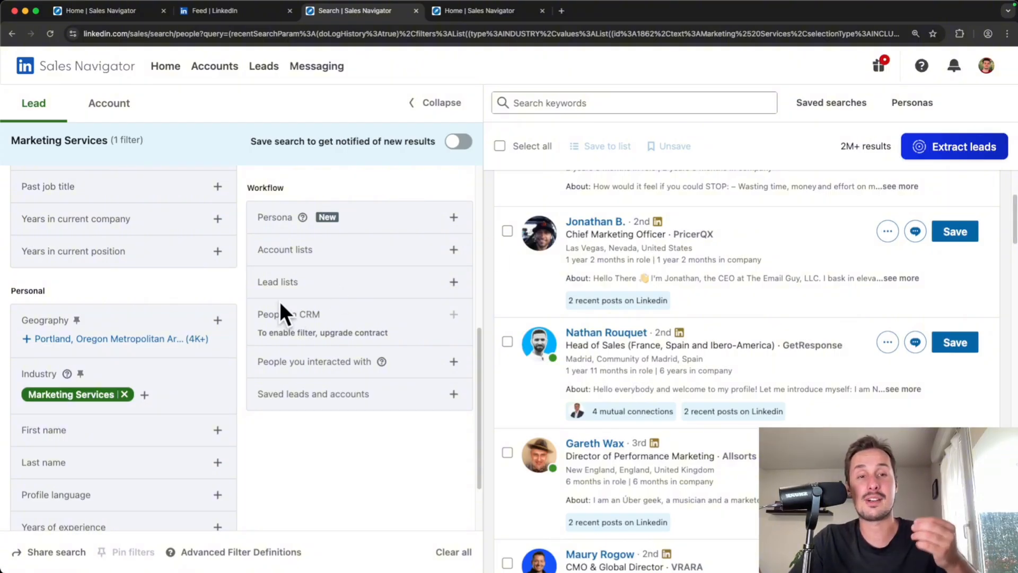
{"action": "scroll", "coordinate": [143, 339], "scroll_direction": "down", "scroll_amount": 1}
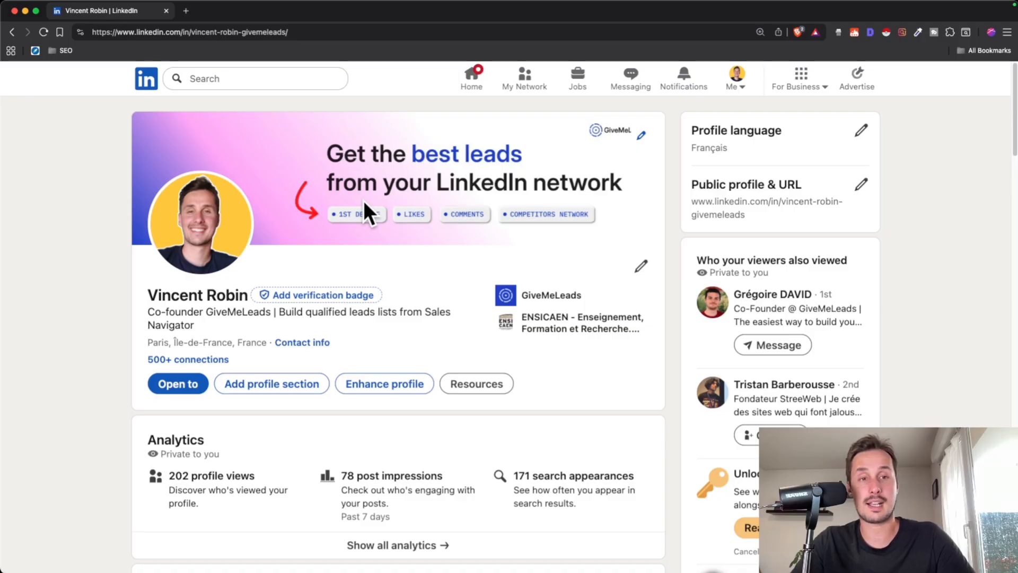
Open the profile's intro for editing and examine the Industry field below the current position
{"action": "left_click", "coordinate": [641, 266]}
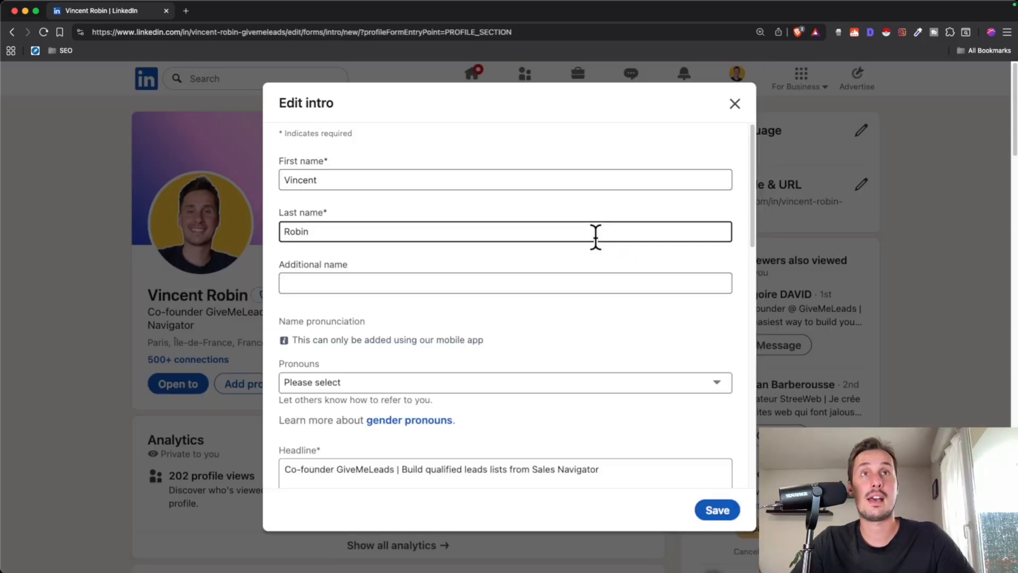
{"action": "scroll", "coordinate": [517, 252], "scroll_direction": "down", "scroll_amount": 2}
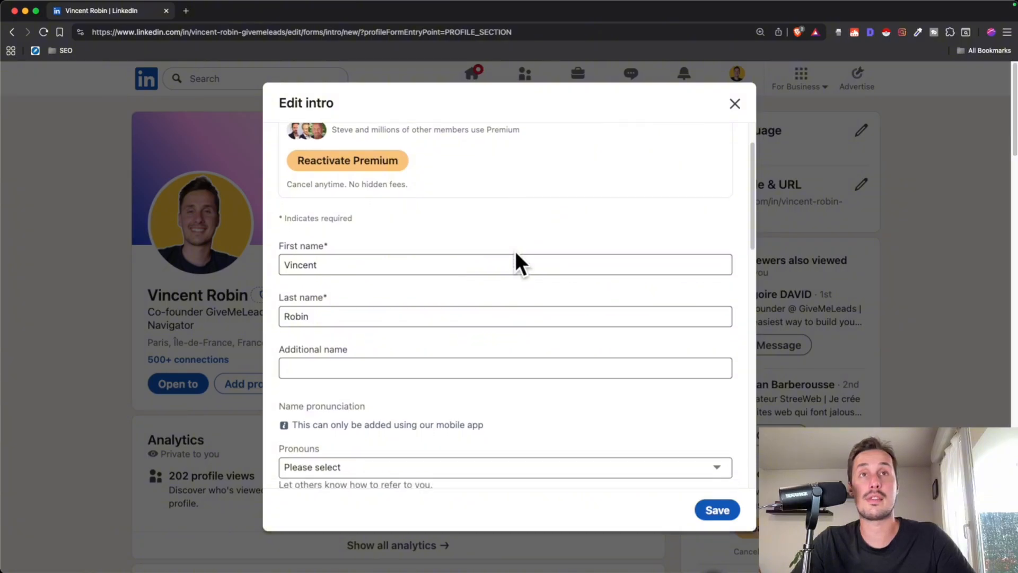
{"action": "scroll", "coordinate": [449, 225], "scroll_direction": "down", "scroll_amount": 5}
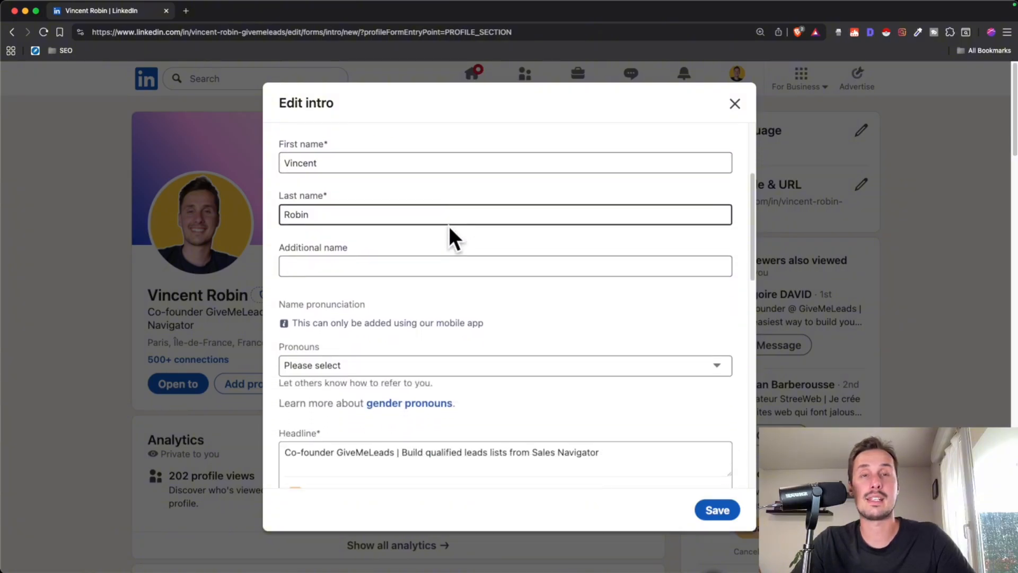
{"action": "scroll", "coordinate": [449, 226], "scroll_direction": "down", "scroll_amount": 12}
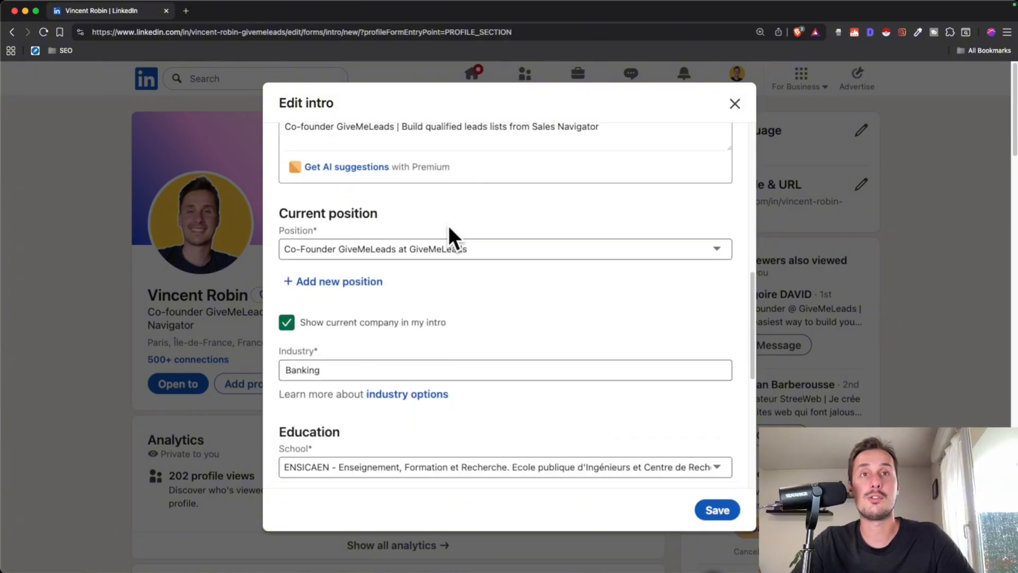
{"action": "left_click_drag", "start_coordinate": [280, 263], "coordinate": [323, 263]}
{"action": "left_click", "coordinate": [336, 284]}
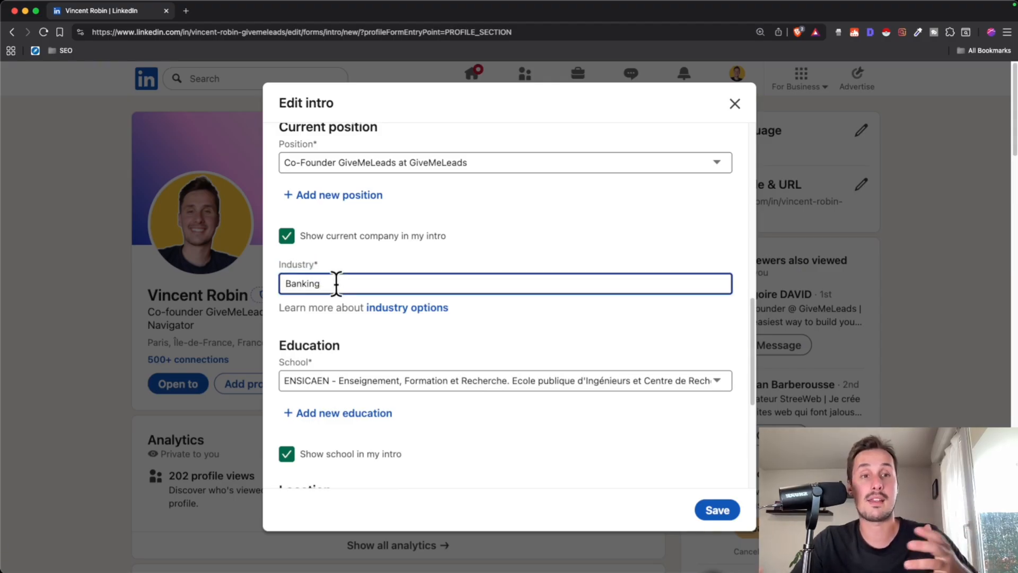
{"action": "left_click", "coordinate": [367, 271]}
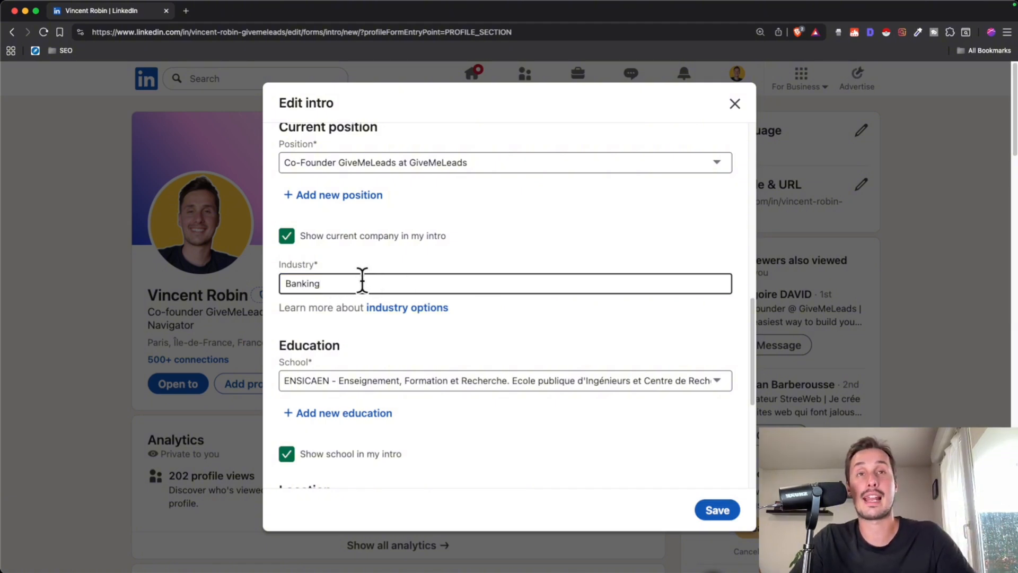
{"action": "left_click_drag", "start_coordinate": [363, 281], "coordinate": [283, 278]}
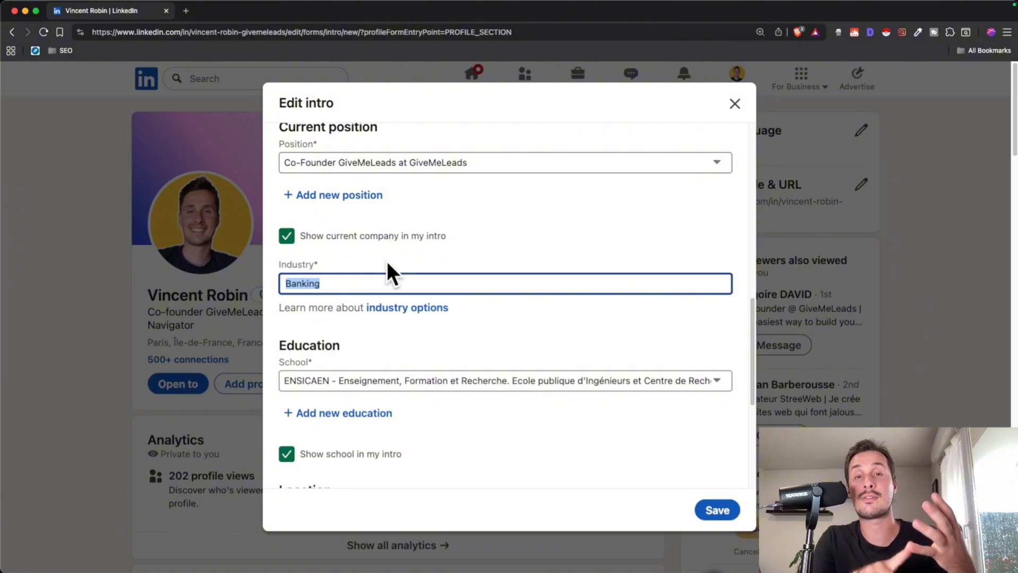
{"action": "left_click", "coordinate": [350, 284]}
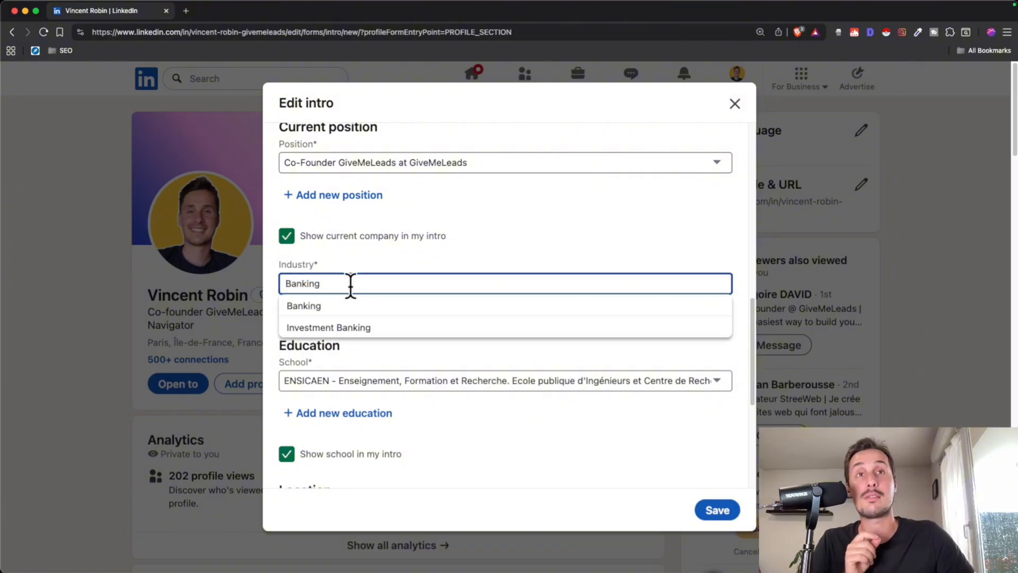
{"action": "left_click_drag", "start_coordinate": [350, 285], "coordinate": [282, 284]}
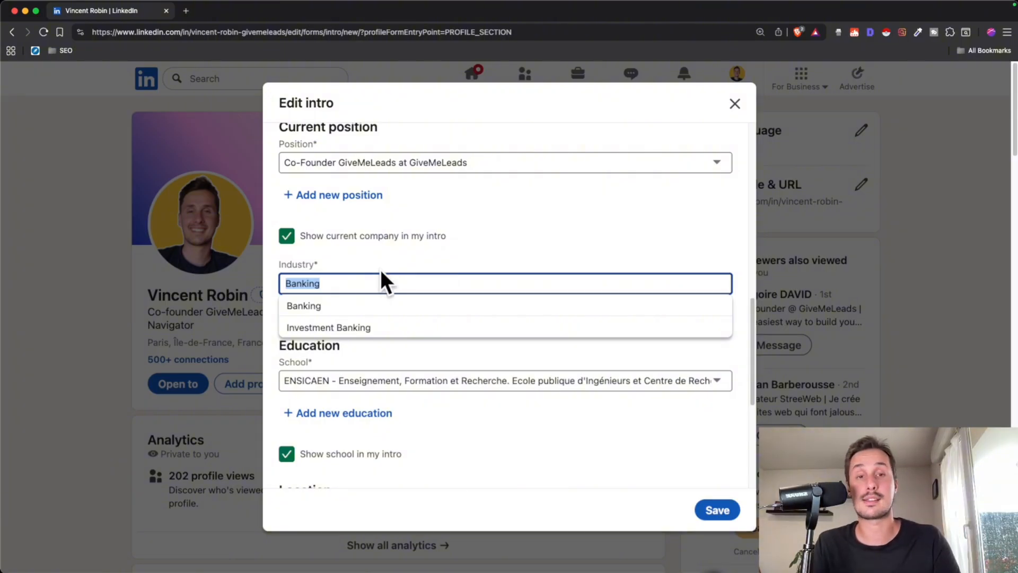
{"action": "left_click", "coordinate": [236, 349]}
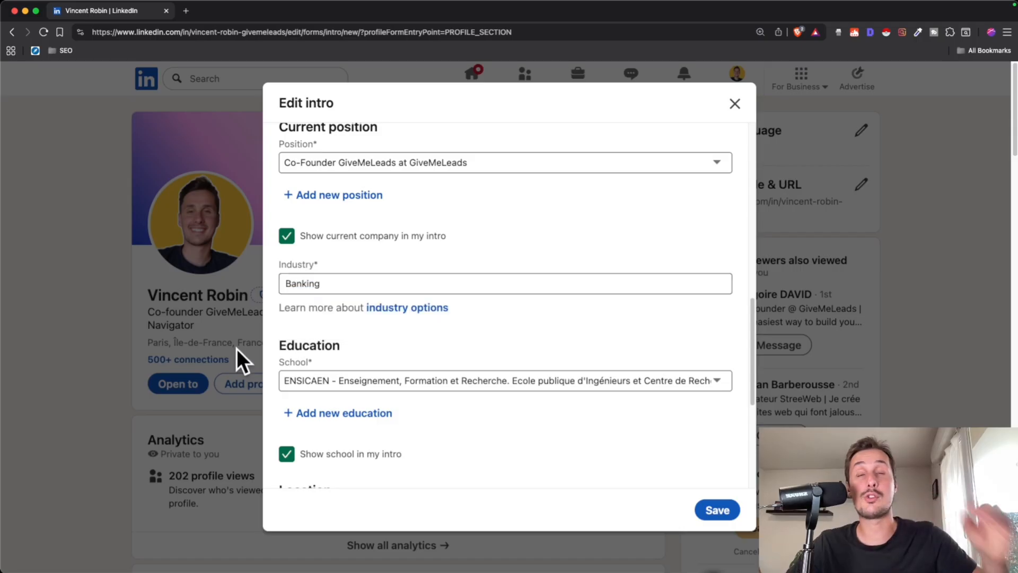
Switch back to the Sales Navigator lead search and remove the Marketing Services industry filter
{"action": "key", "text": "super+Tab"}
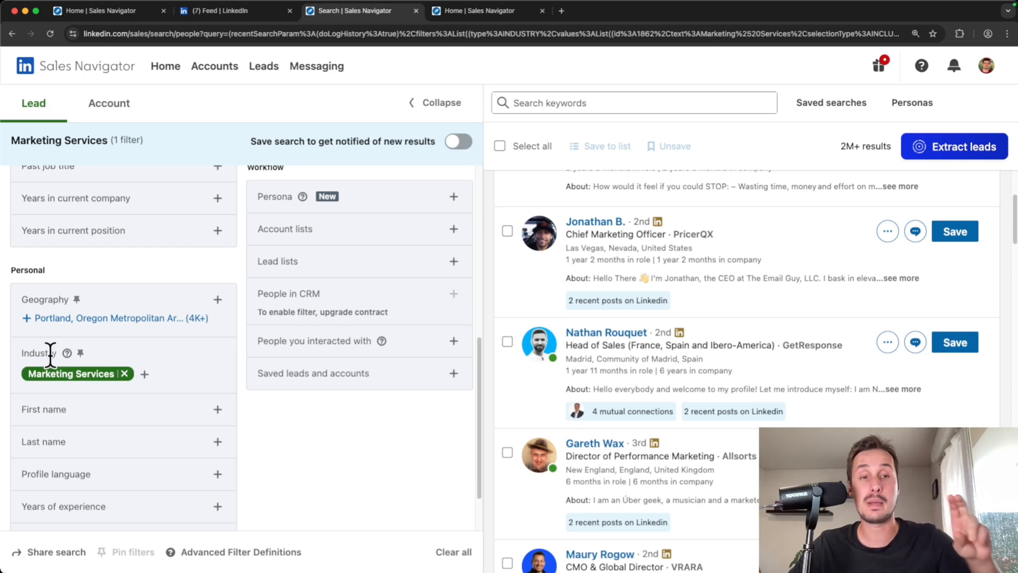
{"action": "mouse_move", "coordinate": [26, 376]}
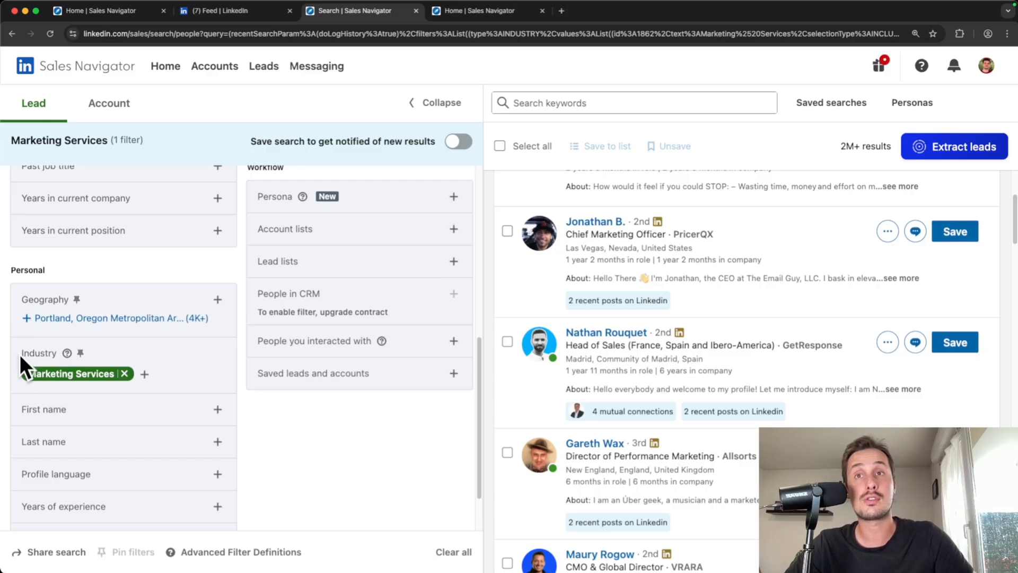
{"action": "left_click", "coordinate": [124, 373]}
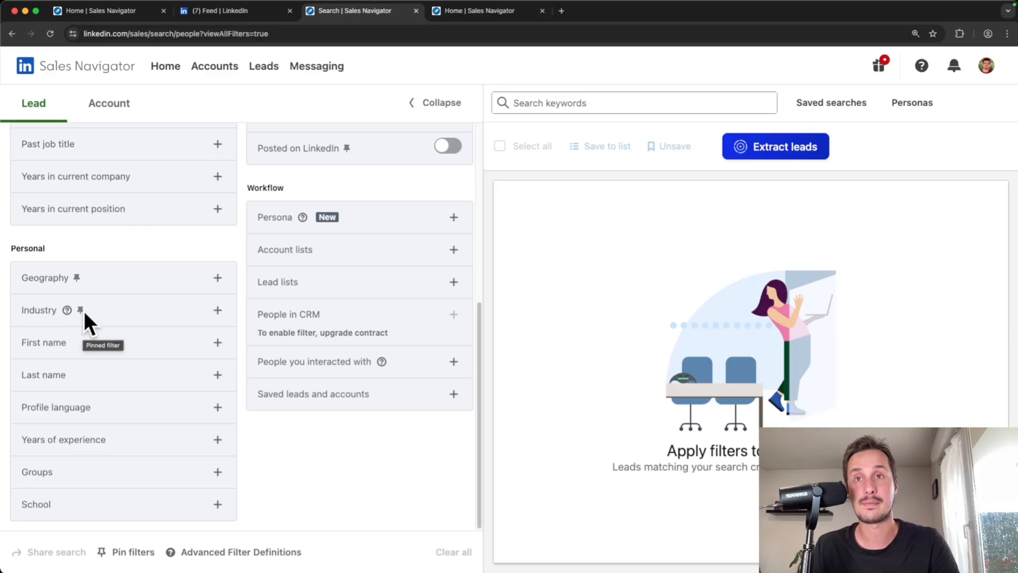
Try the buyer intent filter for people following your company and switch it off again
{"action": "scroll", "coordinate": [332, 256], "scroll_direction": "up", "scroll_amount": 10}
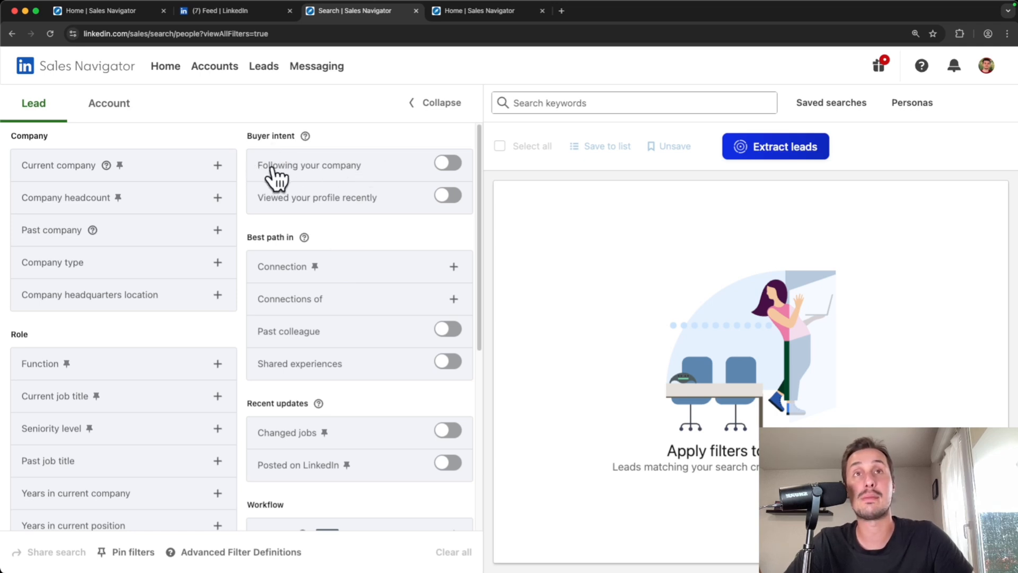
{"action": "left_click", "coordinate": [448, 164]}
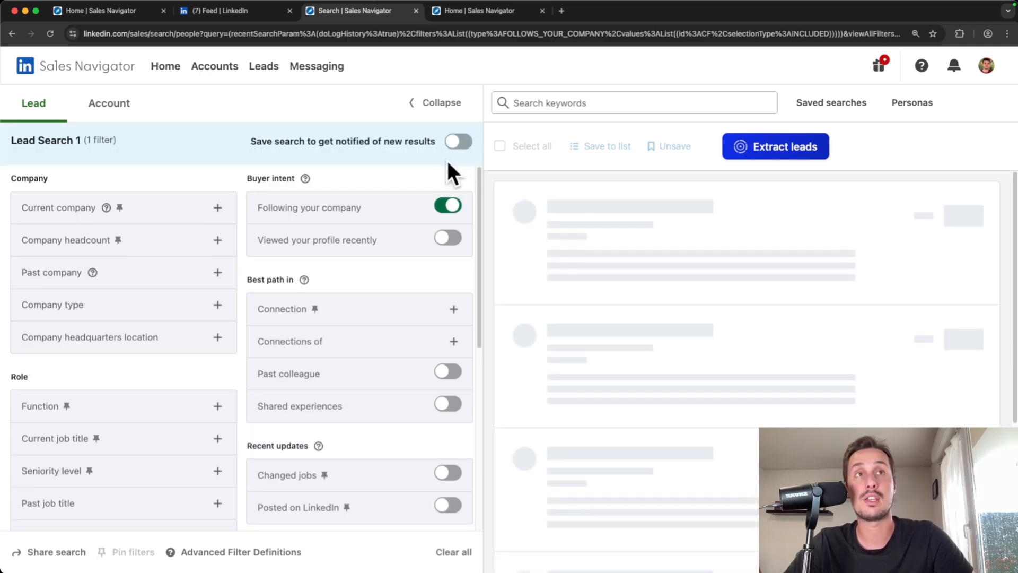
{"action": "left_click", "coordinate": [448, 206]}
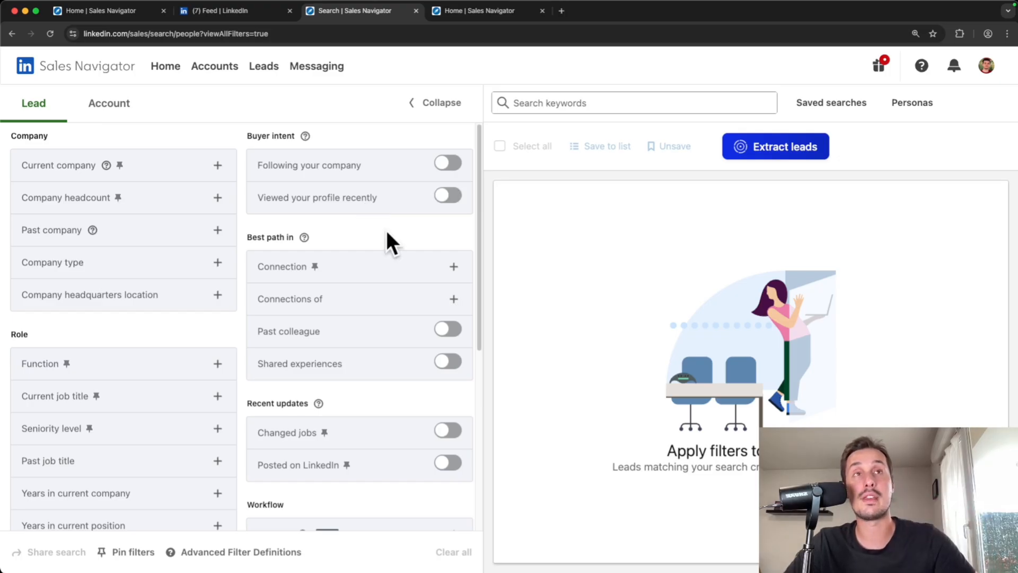
Filter the leads to people who viewed your profile recently and review the listed leads
{"action": "left_click", "coordinate": [447, 196]}
{"action": "scroll", "coordinate": [573, 244], "scroll_direction": "down", "scroll_amount": 3}
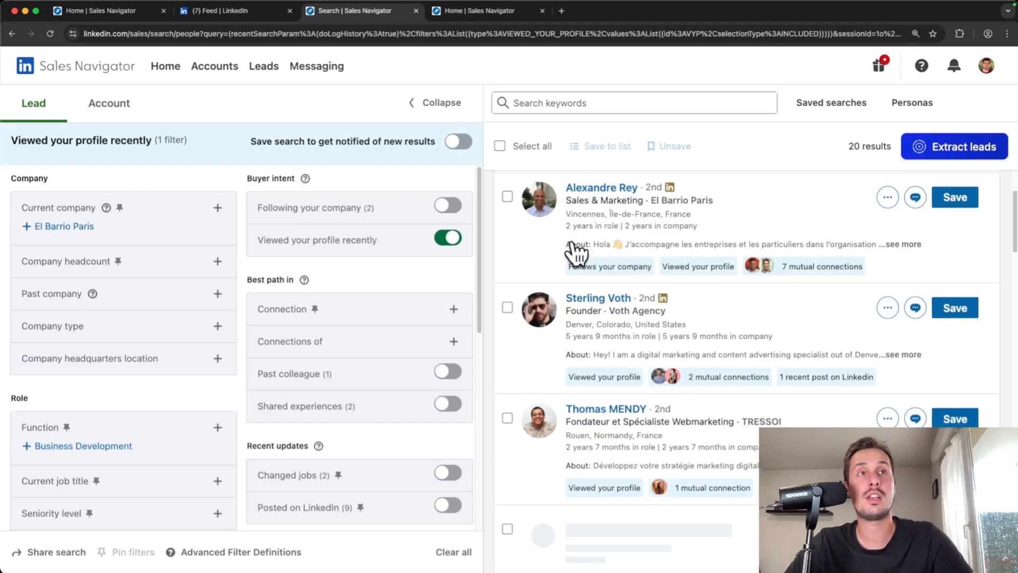
{"action": "scroll", "coordinate": [574, 243], "scroll_direction": "up", "scroll_amount": 2}
{"action": "scroll", "coordinate": [570, 244], "scroll_direction": "down", "scroll_amount": 5}
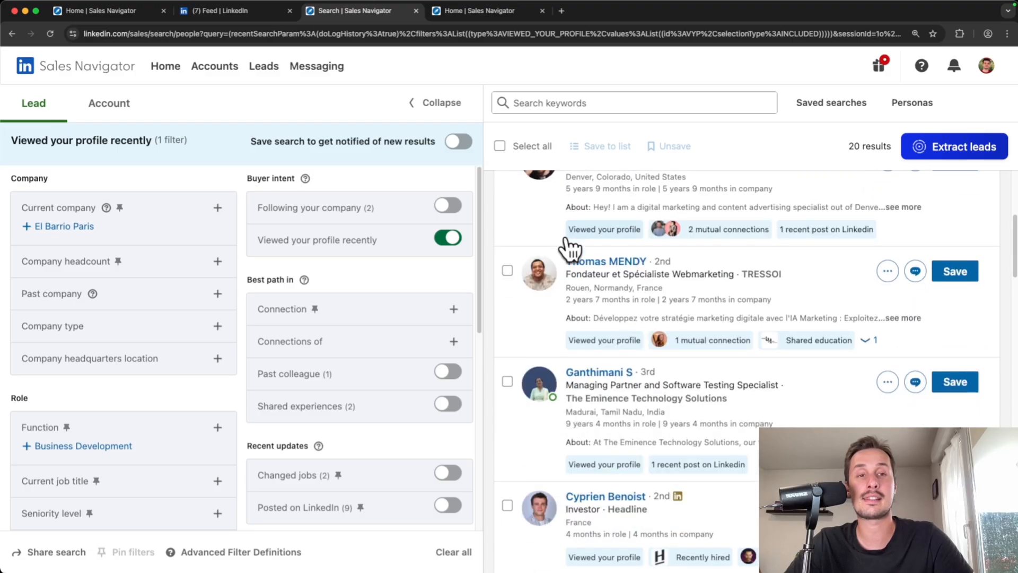
{"action": "scroll", "coordinate": [570, 248], "scroll_direction": "down", "scroll_amount": 2}
{"action": "scroll", "coordinate": [568, 234], "scroll_direction": "down", "scroll_amount": 1}
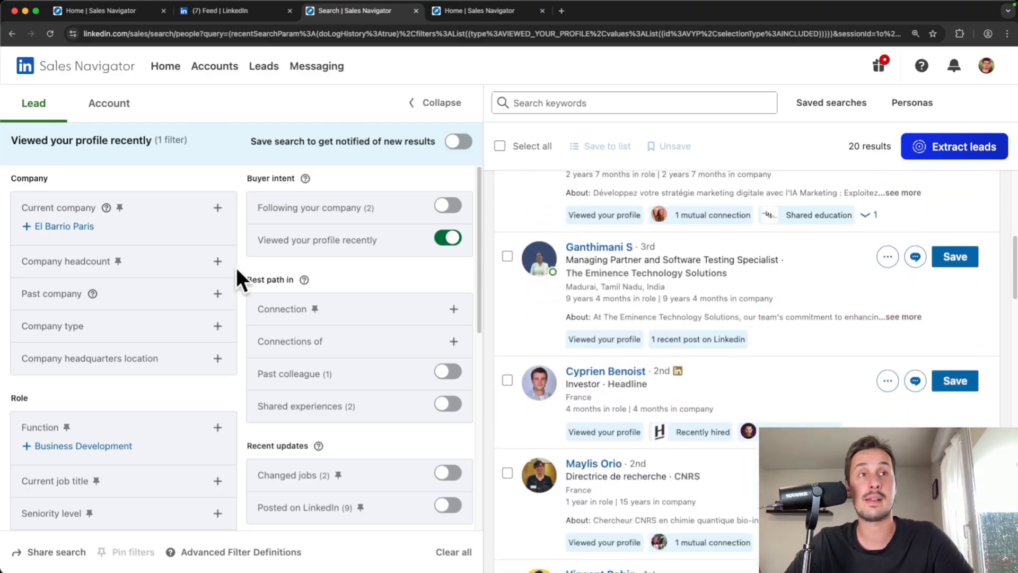
{"action": "scroll", "coordinate": [196, 387], "scroll_direction": "down", "scroll_amount": 2}
{"action": "scroll", "coordinate": [234, 376], "scroll_direction": "up", "scroll_amount": 2}
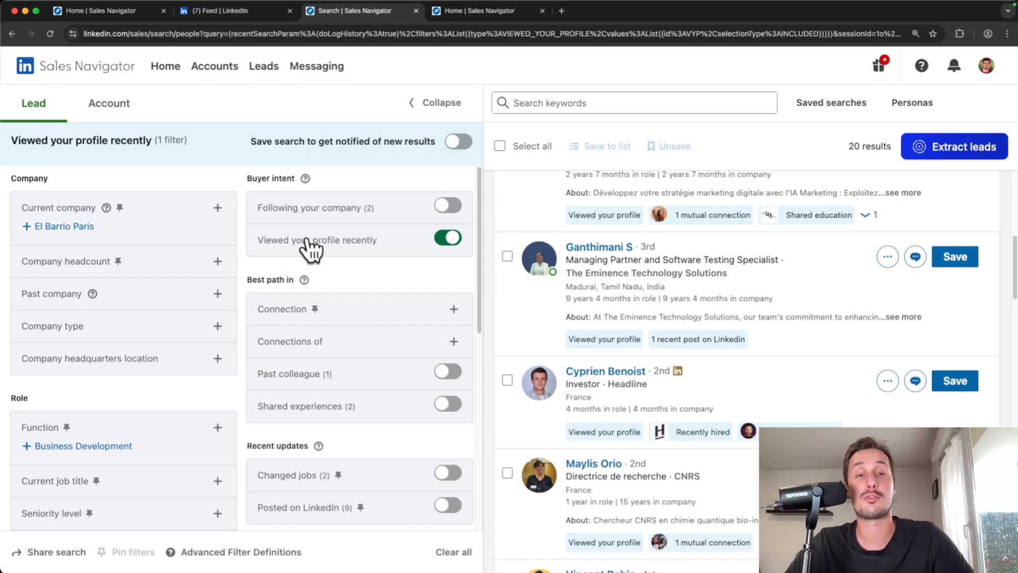
Narrow the recent profile viewers to the exact current job title "CEO", entered in quotation marks
{"action": "left_click", "coordinate": [217, 480]}
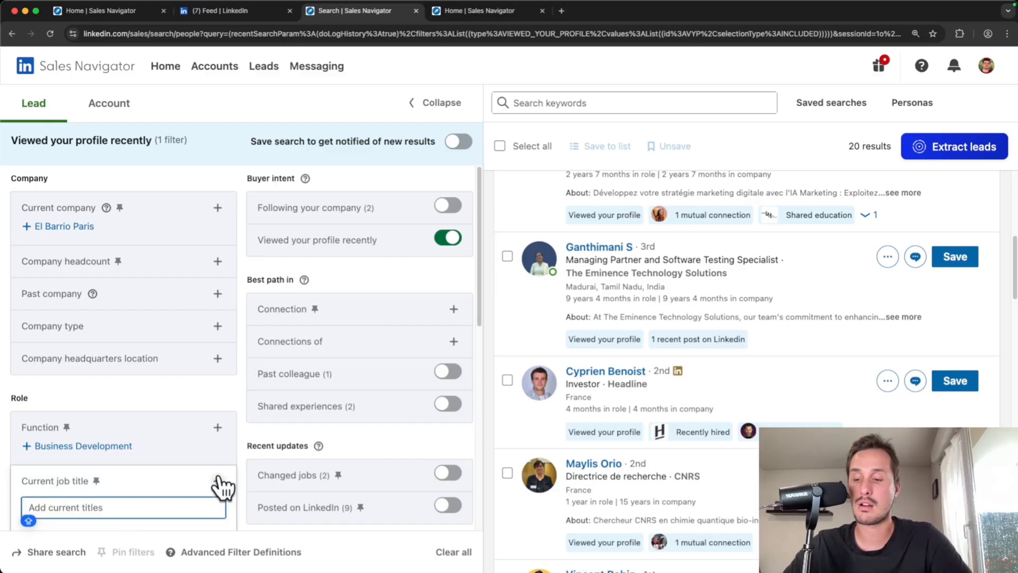
{"action": "type", "text": "\"CEOP"}
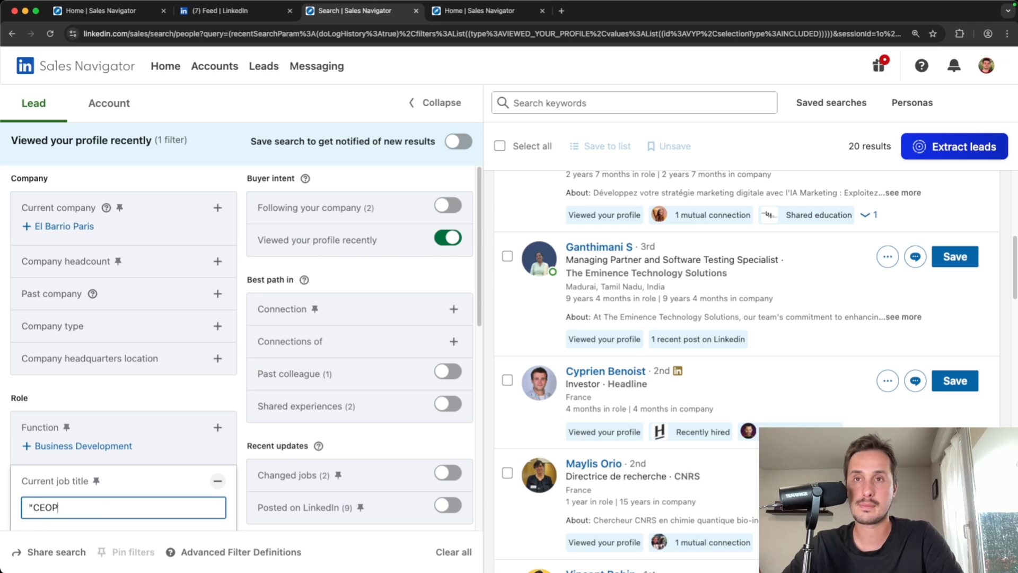
{"action": "key", "text": "BackSpace"}
{"action": "key", "text": "BackSpace"}
{"action": "type", "text": "O\""}
{"action": "key", "text": "Return"}
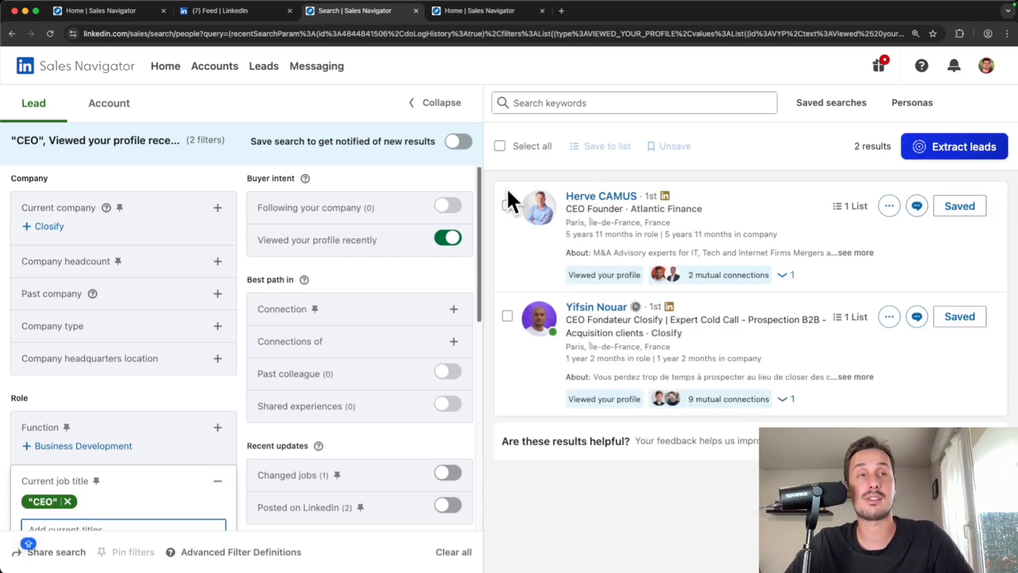
Replace the "CEO" job title and profile viewer filters with a Connections of filter for one of your contacts
{"action": "left_click", "coordinate": [68, 502]}
{"action": "left_click", "coordinate": [342, 275]}
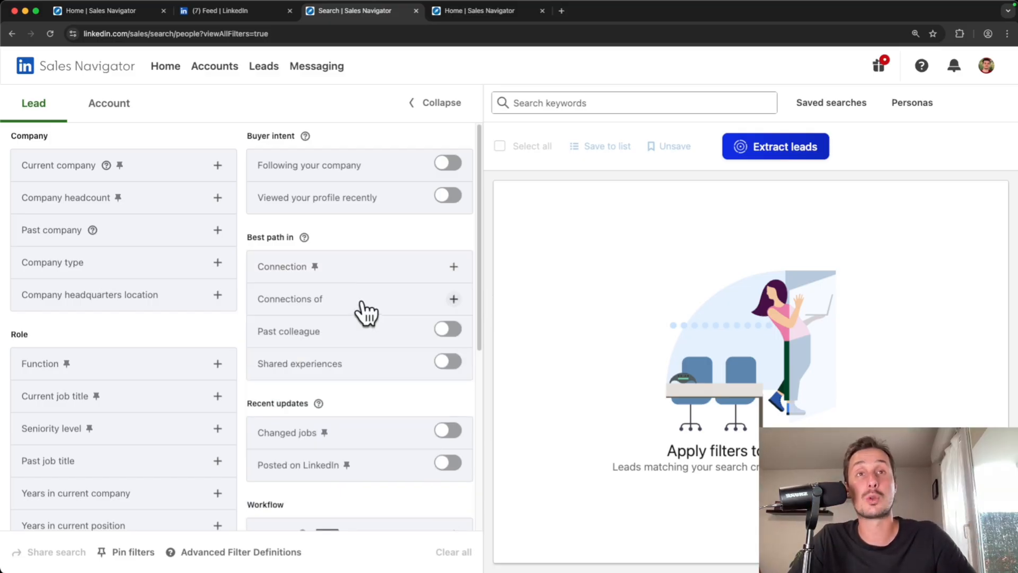
{"action": "left_click", "coordinate": [414, 304]}
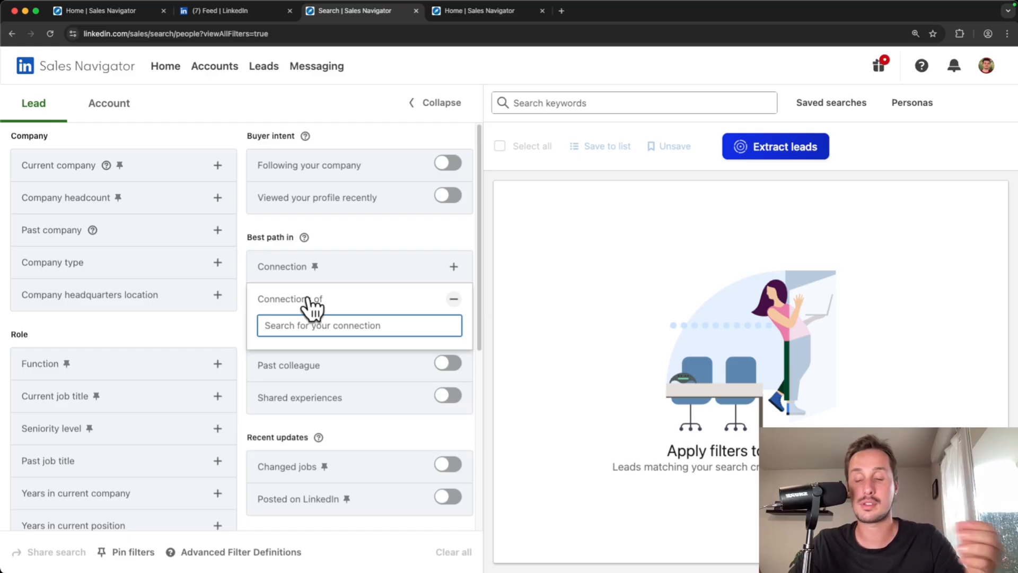
{"action": "type", "text": "romai"}
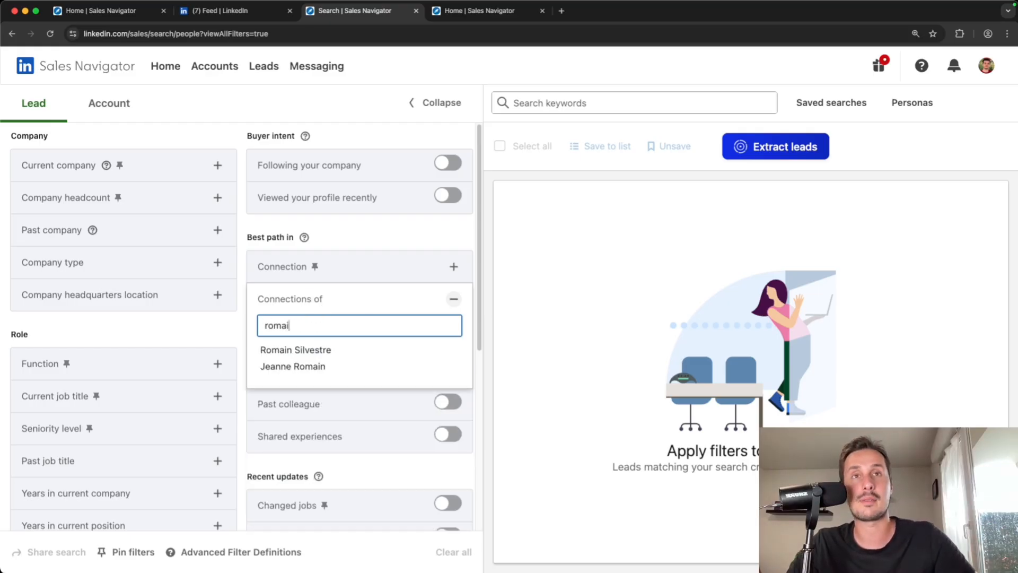
{"action": "left_click", "coordinate": [303, 350]}
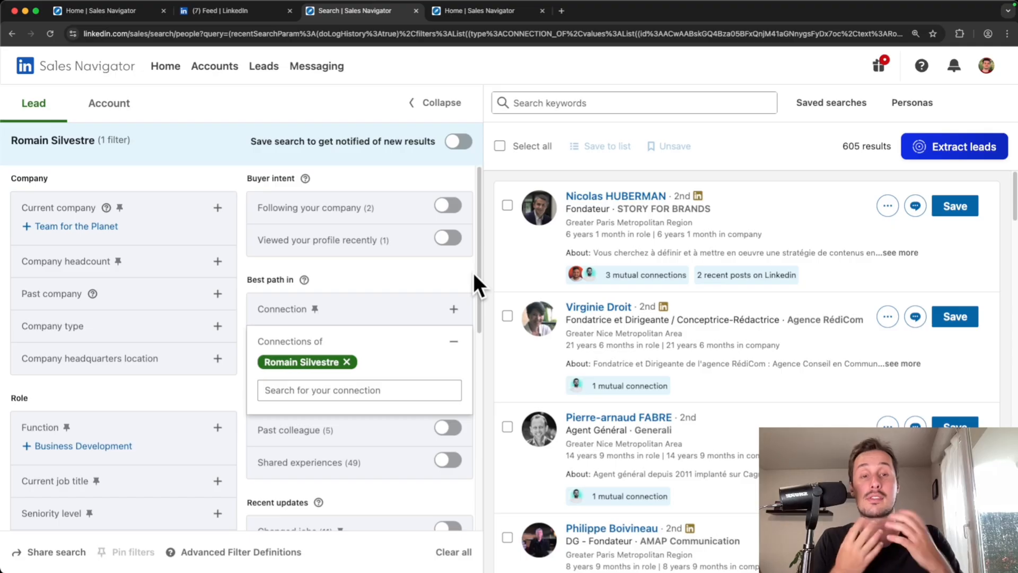
Look over the other filters that could narrow the contact's network, and remove the contact from the Connections of filter
{"action": "scroll", "coordinate": [352, 332], "scroll_direction": "down", "scroll_amount": 1}
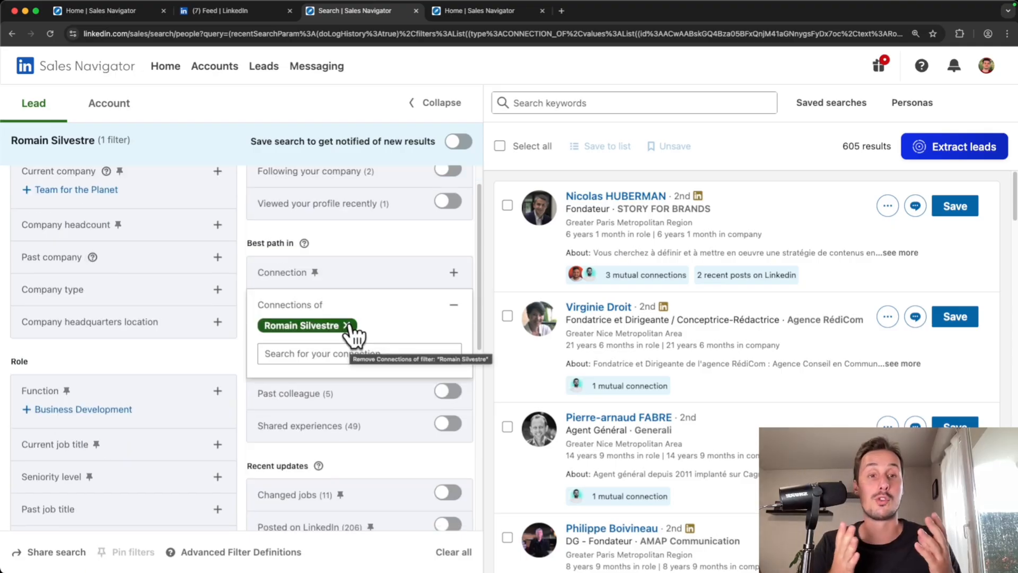
{"action": "scroll", "coordinate": [318, 330], "scroll_direction": "down", "scroll_amount": 3}
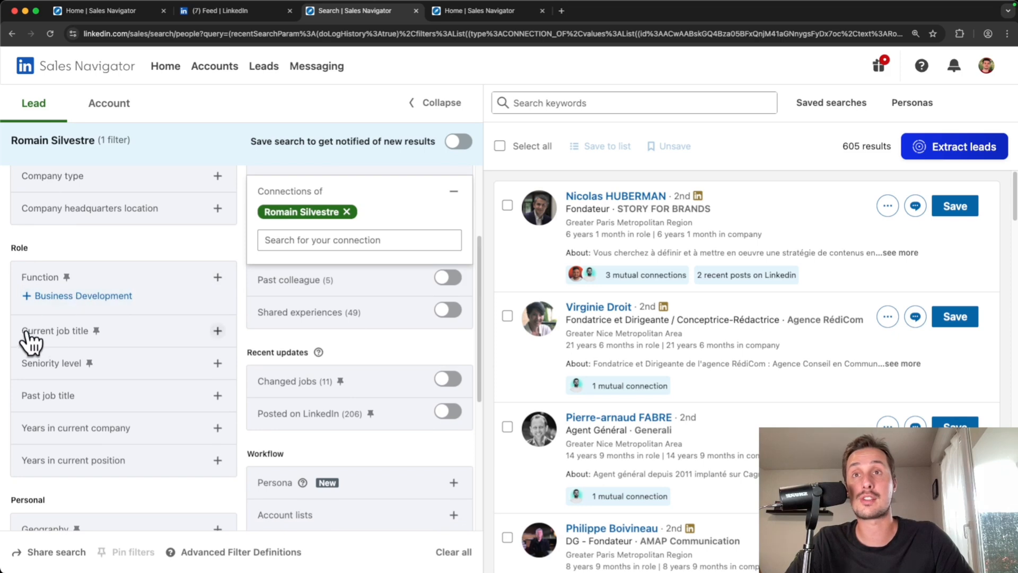
{"action": "scroll", "coordinate": [159, 341], "scroll_direction": "up", "scroll_amount": 2}
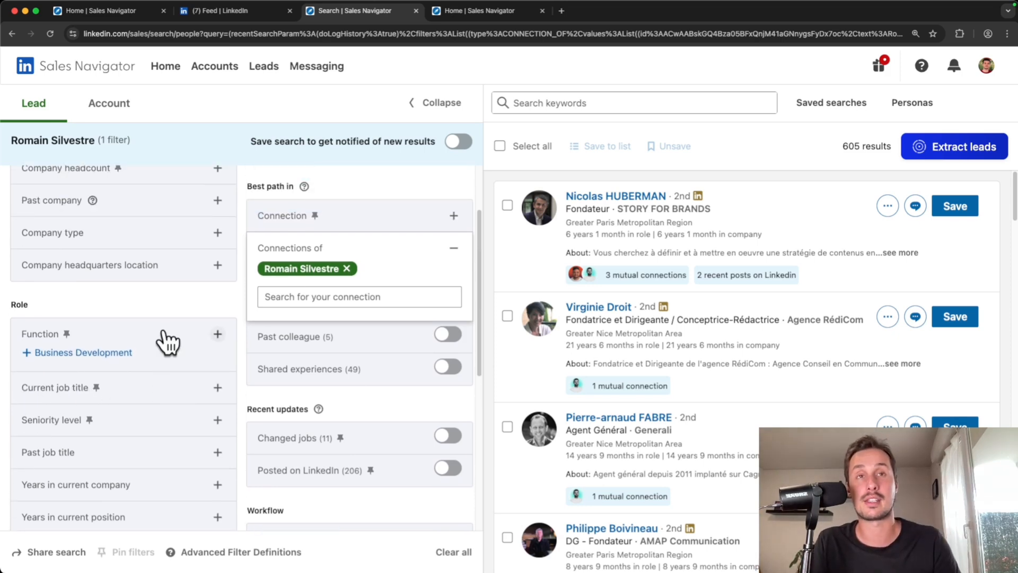
{"action": "left_click", "coordinate": [349, 269]}
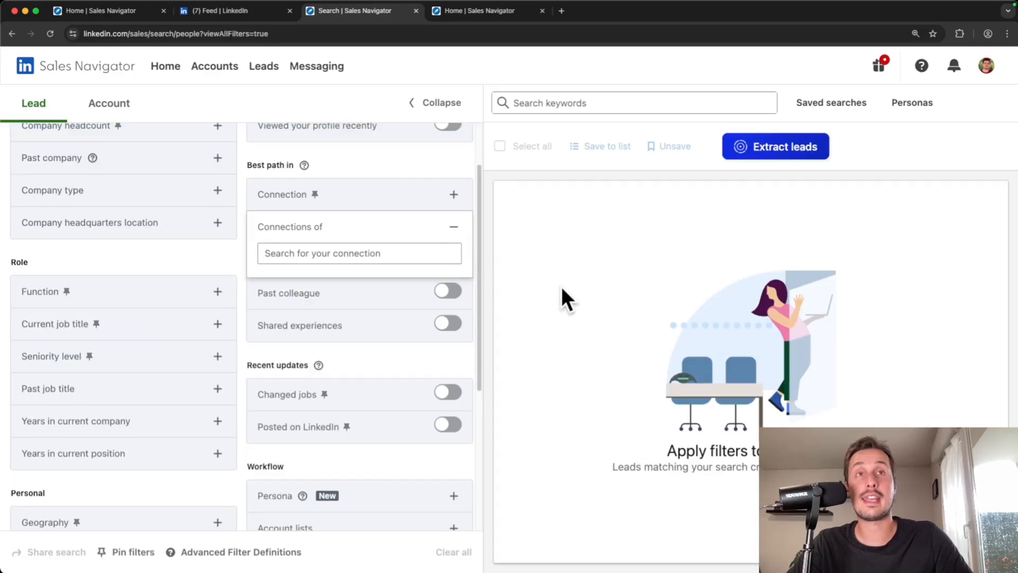
Try the Changed jobs filter on the lead search and switch it off again
{"action": "scroll", "coordinate": [366, 366], "scroll_direction": "down", "scroll_amount": 1}
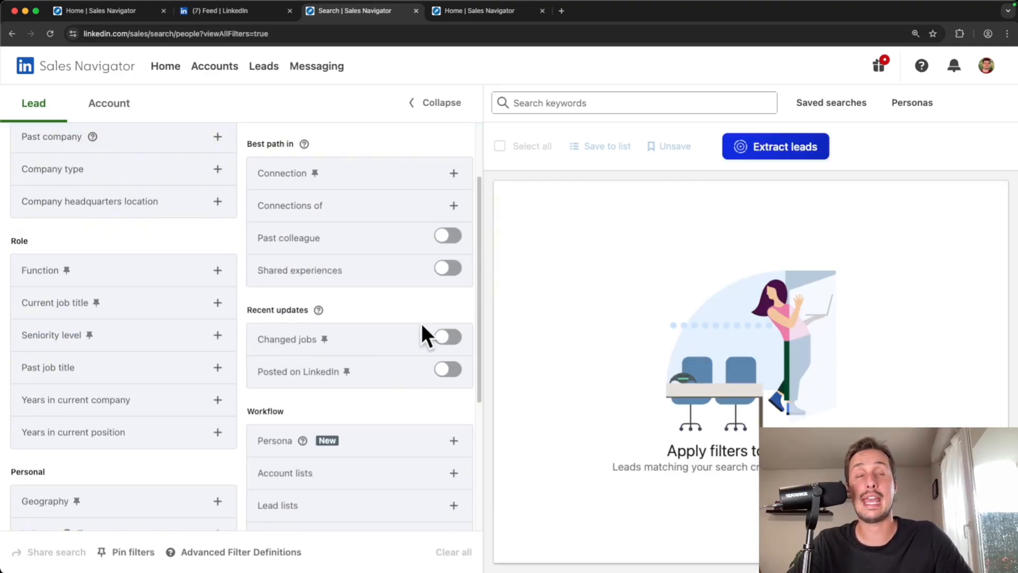
{"action": "left_click", "coordinate": [448, 339]}
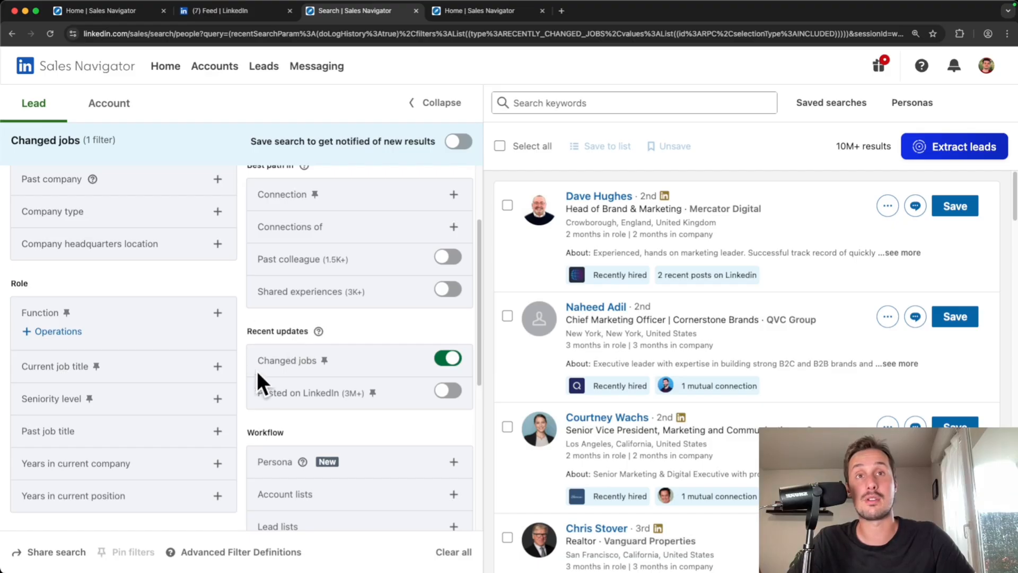
{"action": "left_click", "coordinate": [450, 359]}
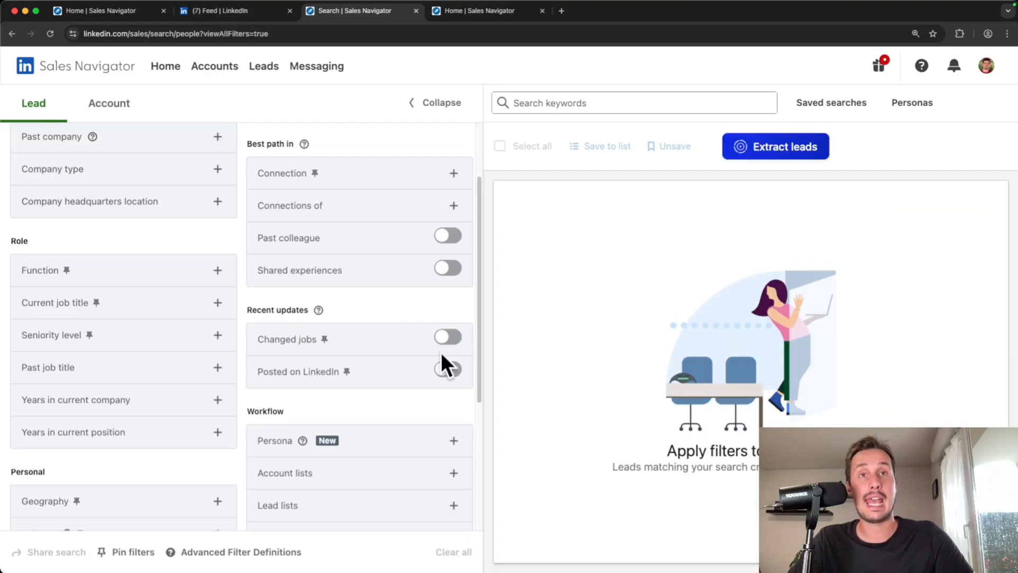
{"action": "scroll", "coordinate": [415, 350], "scroll_direction": "down", "scroll_amount": 1}
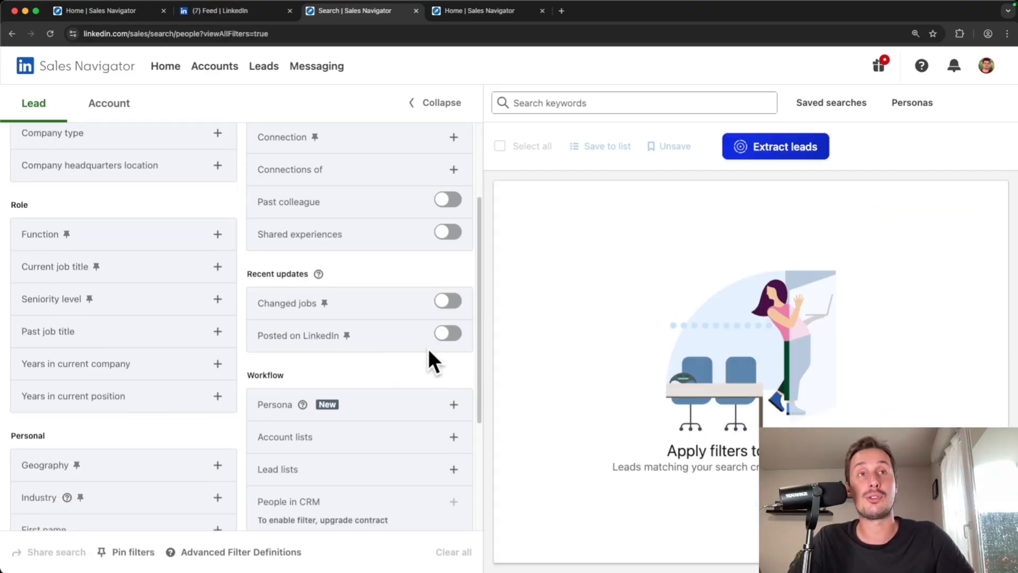
Try the Posted on LinkedIn filter on the lead search
{"action": "left_click", "coordinate": [448, 334]}
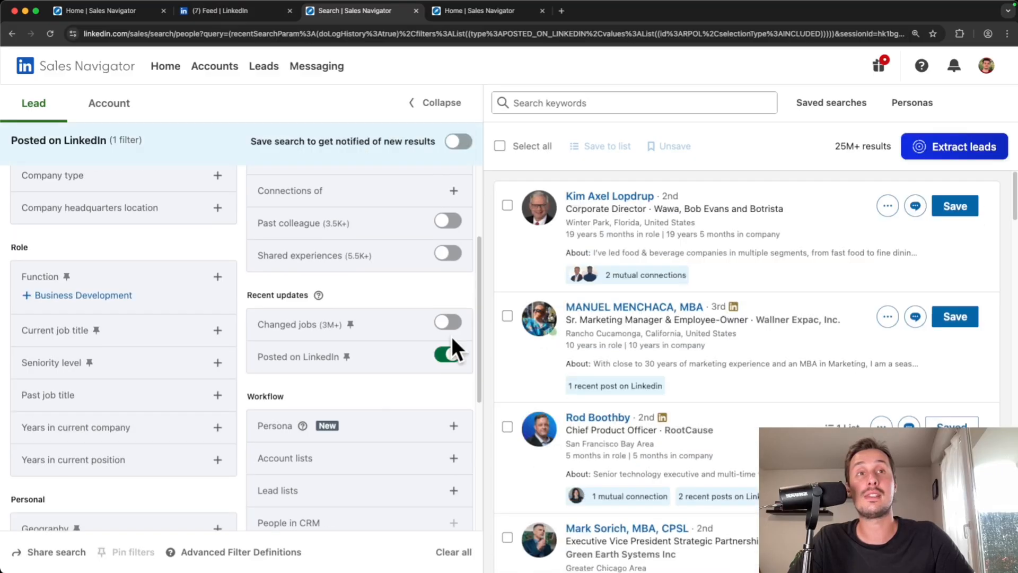
{"action": "scroll", "coordinate": [499, 358], "scroll_direction": "down", "scroll_amount": 1}
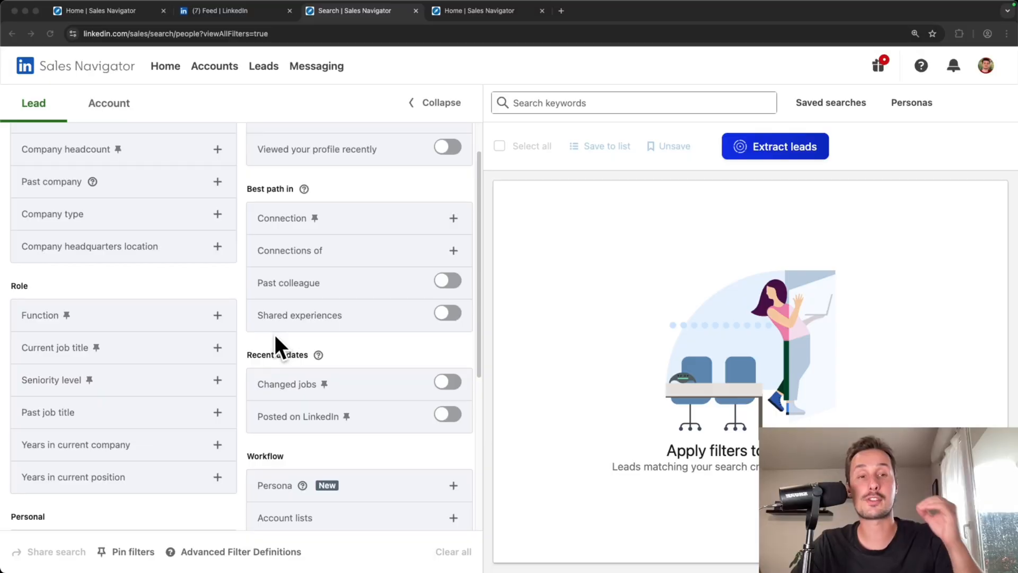
Filter the leads by the exact current job title "Head of sales", entered in quotation marks
{"action": "scroll", "coordinate": [206, 354], "scroll_direction": "up", "scroll_amount": 1}
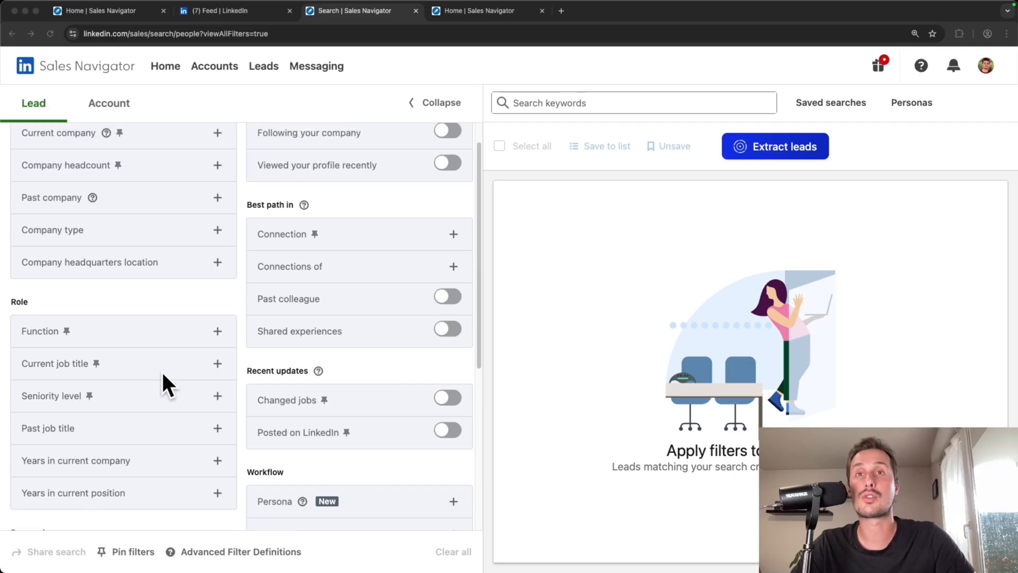
{"action": "scroll", "coordinate": [161, 370], "scroll_direction": "down", "scroll_amount": 3}
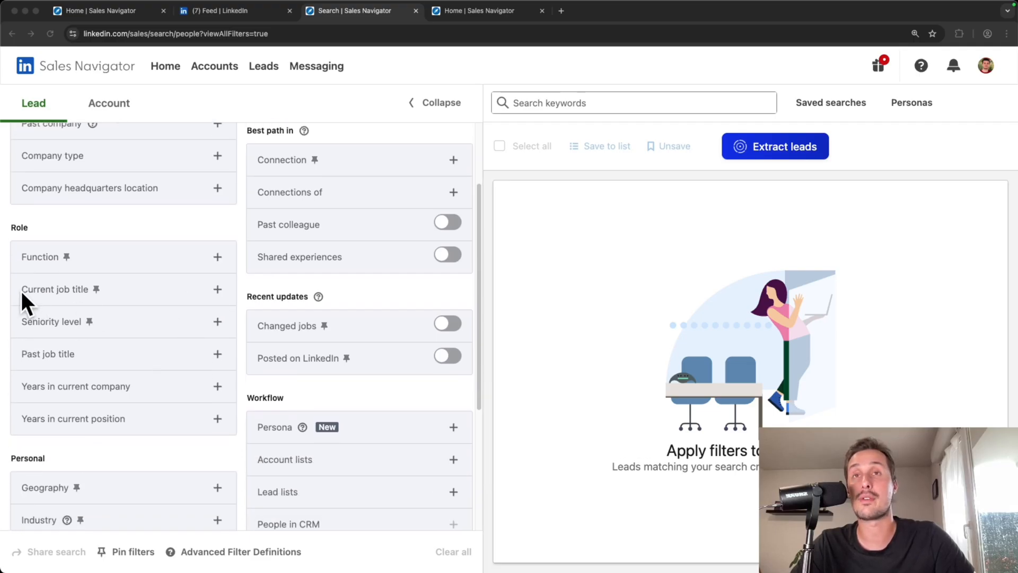
{"action": "left_click", "coordinate": [216, 290]}
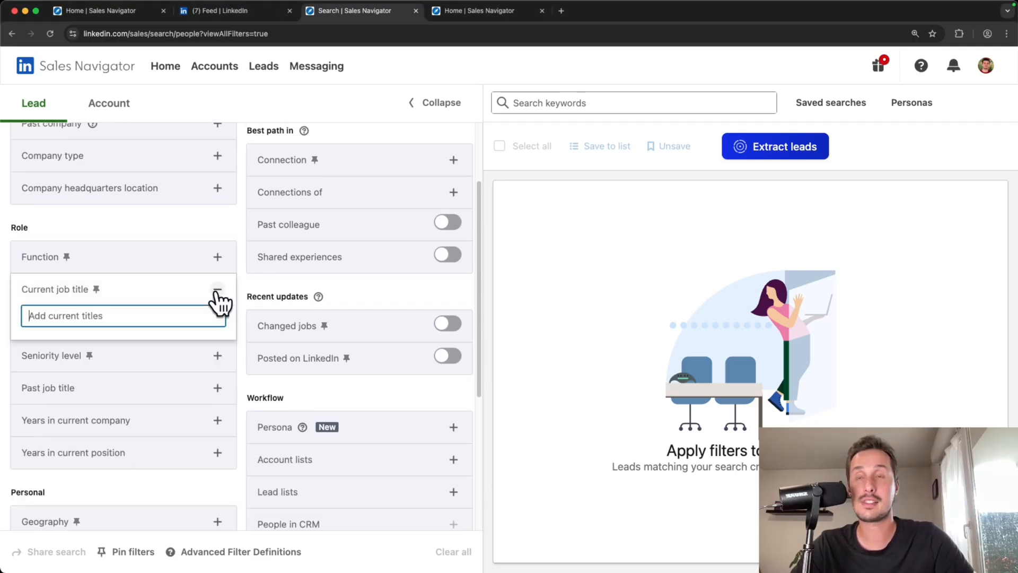
{"action": "type", "text": "\"Head"}
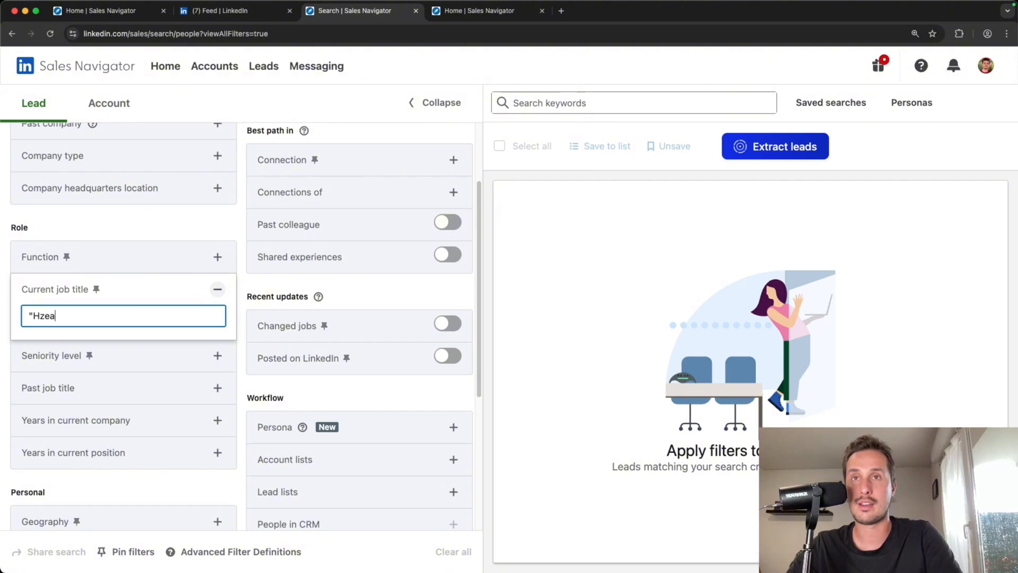
{"action": "key", "text": "BackSpace"}
{"action": "key", "text": "BackSpace"}
{"action": "key", "text": "BackSpace"}
{"action": "type", "text": "ead of sales\""}
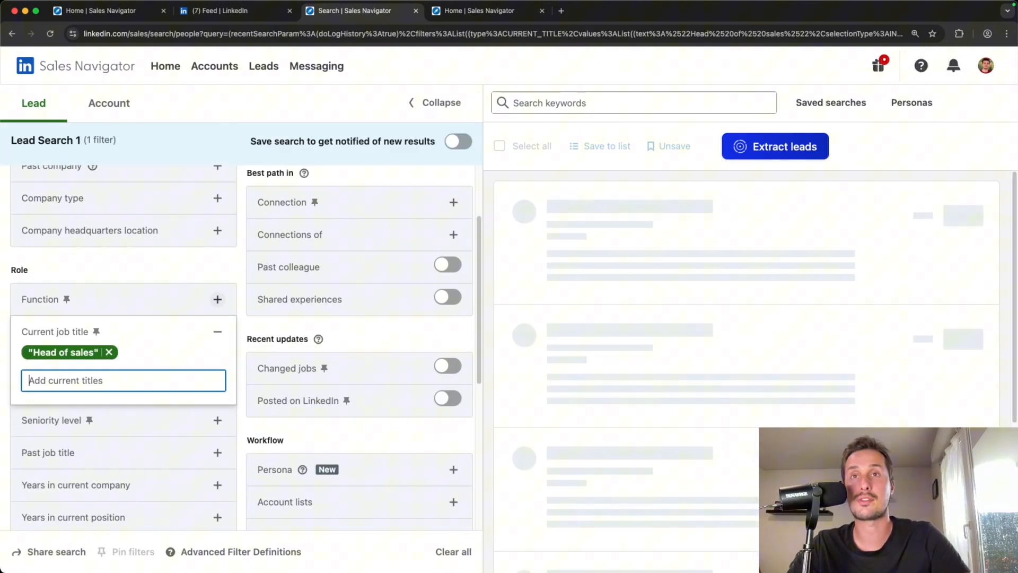
{"action": "left_click", "coordinate": [159, 335]}
Limit the company headcount to 501-1000 employees
{"action": "scroll", "coordinate": [154, 286], "scroll_direction": "up", "scroll_amount": 2}
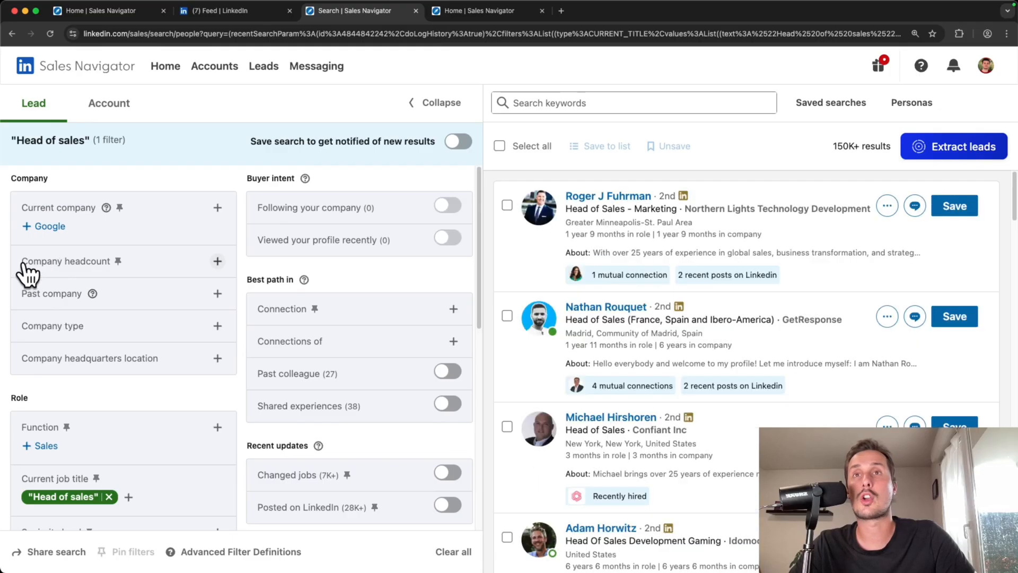
{"action": "left_click", "coordinate": [218, 262]}
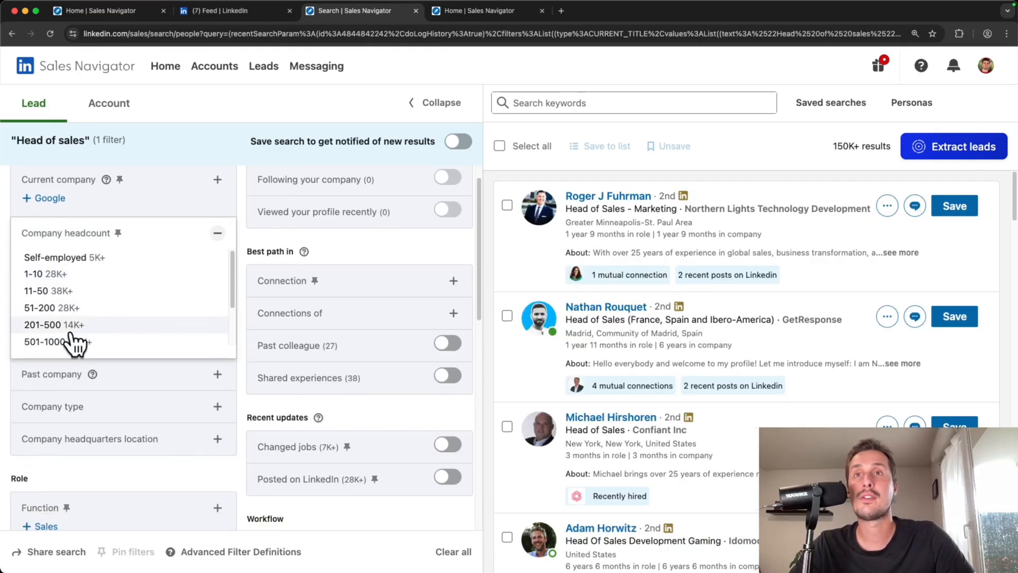
{"action": "scroll", "coordinate": [58, 336], "scroll_direction": "down", "scroll_amount": 1}
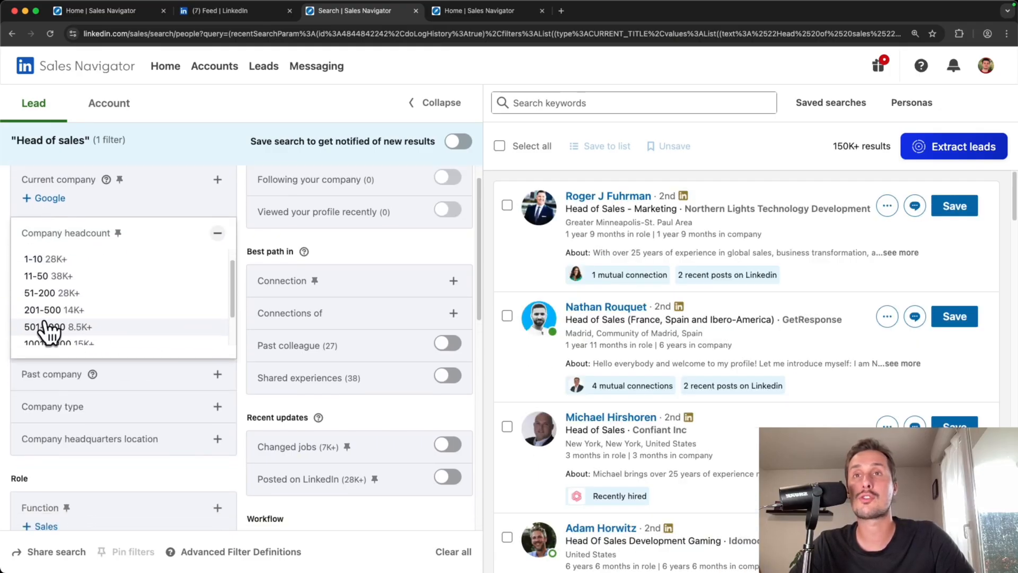
{"action": "left_click", "coordinate": [113, 327]}
Include New York, United States and San Francisco Bay Area as regions in the geography filter
{"action": "scroll", "coordinate": [205, 318], "scroll_direction": "down", "scroll_amount": 10}
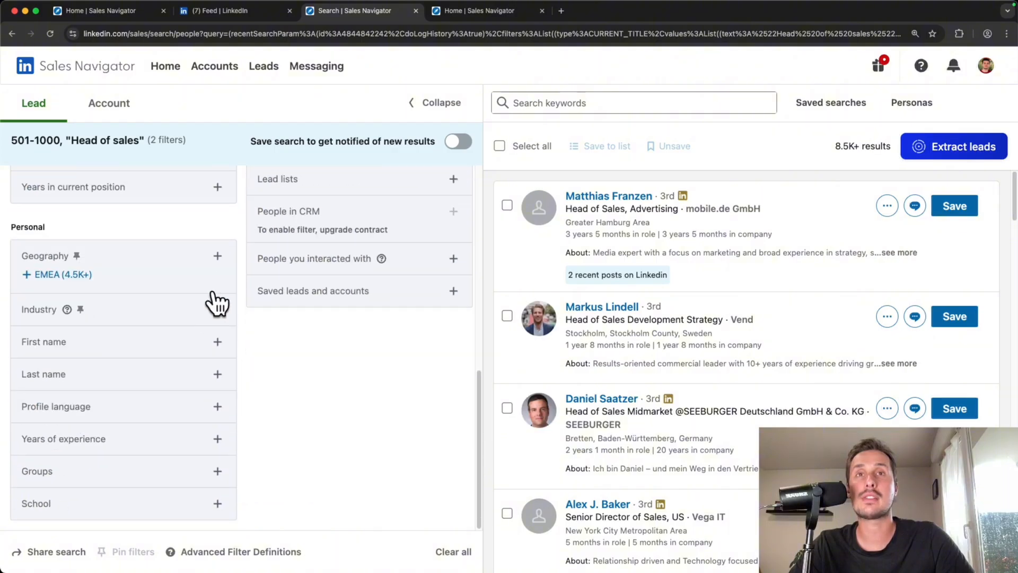
{"action": "left_click", "coordinate": [218, 259]}
{"action": "type", "text": "n"}
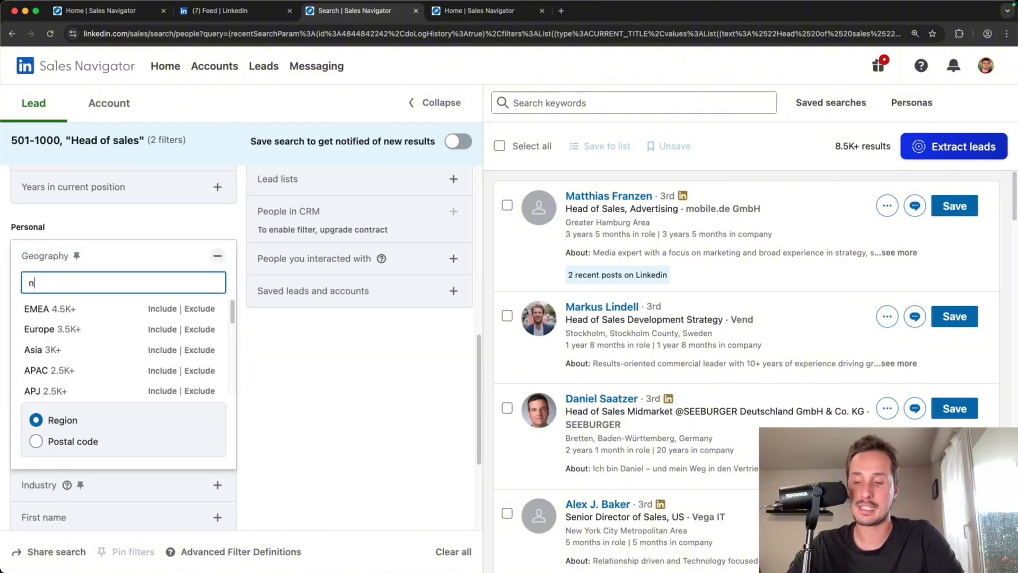
{"action": "type", "text": "ew york"}
{"action": "left_click", "coordinate": [175, 312]}
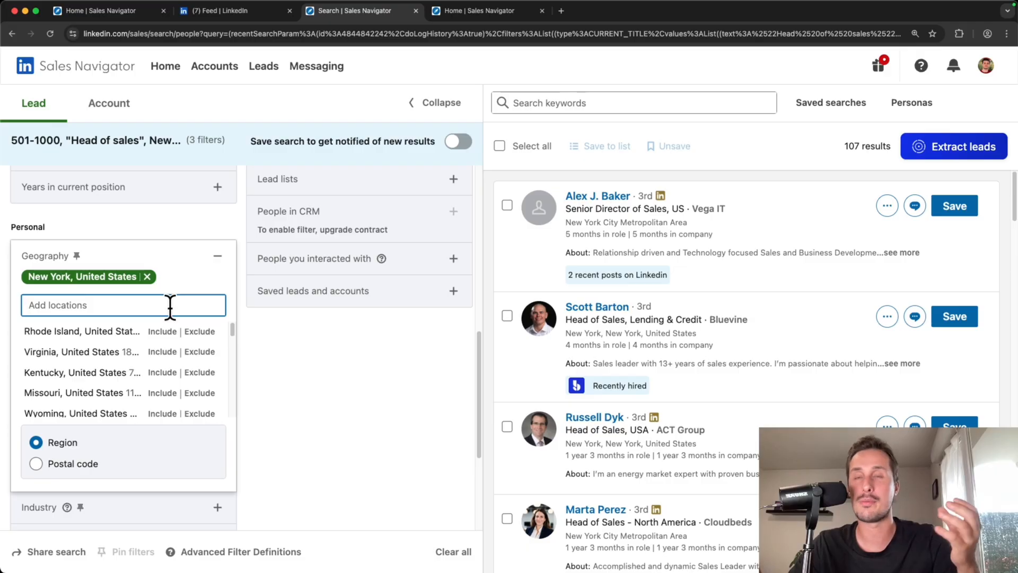
{"action": "type", "text": "san"}
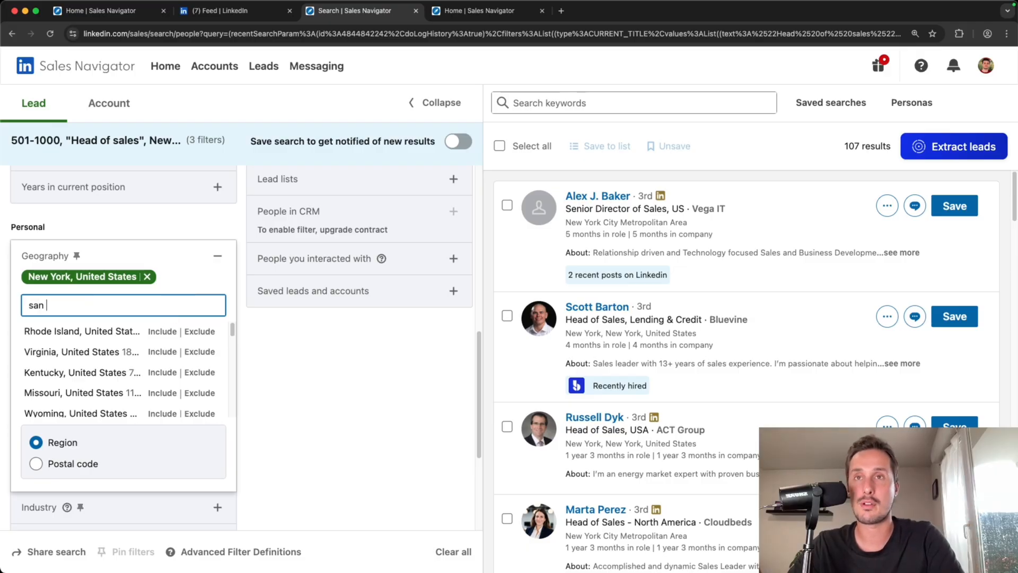
{"action": "type", "text": " fra"}
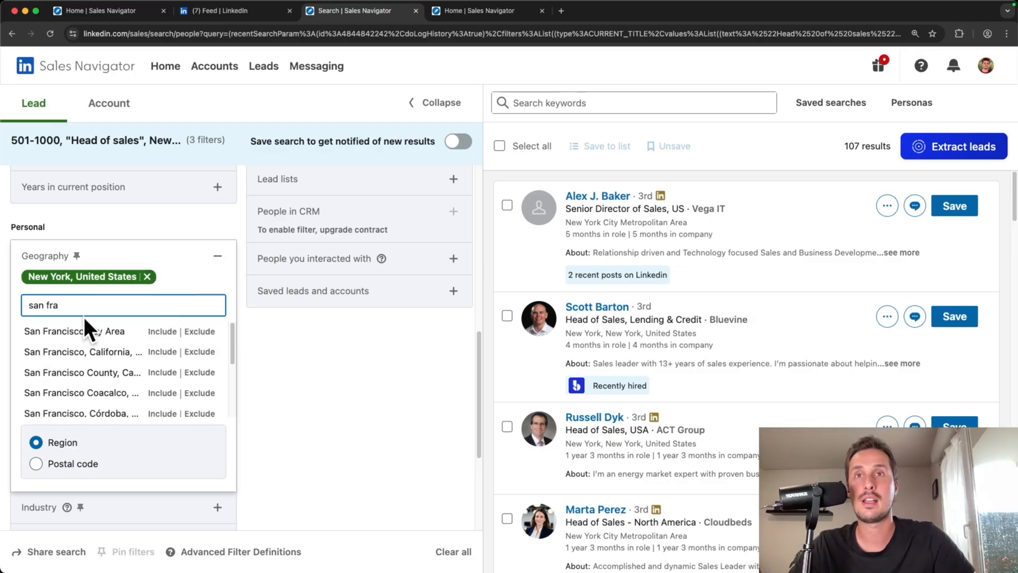
{"action": "left_click", "coordinate": [162, 332]}
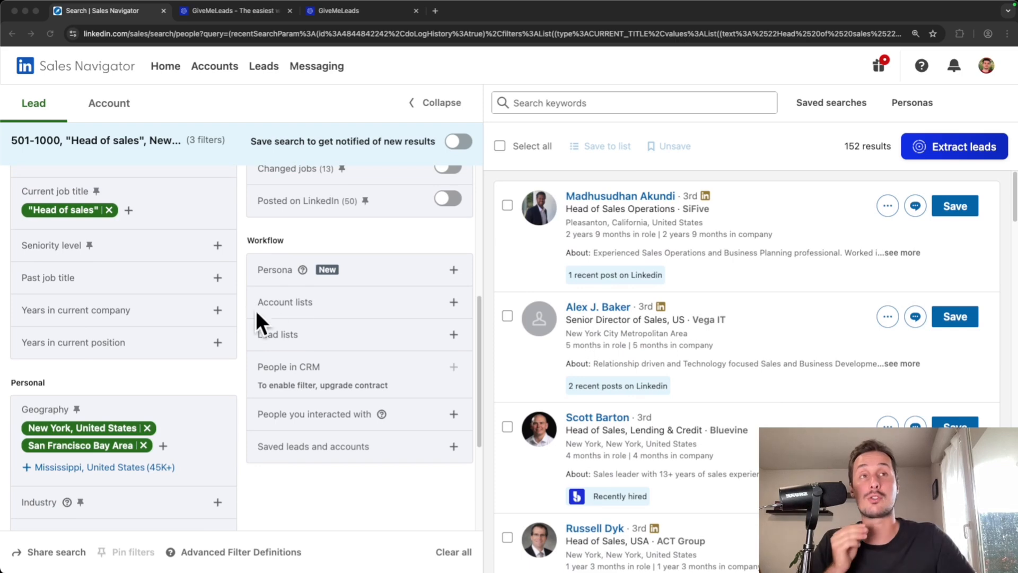
Look through the filtered leads, and switch to the GiveMeLeads website to open its free account sign-up form
{"action": "scroll", "coordinate": [214, 330], "scroll_direction": "down", "scroll_amount": 2}
{"action": "scroll", "coordinate": [214, 330], "scroll_direction": "up", "scroll_amount": 8}
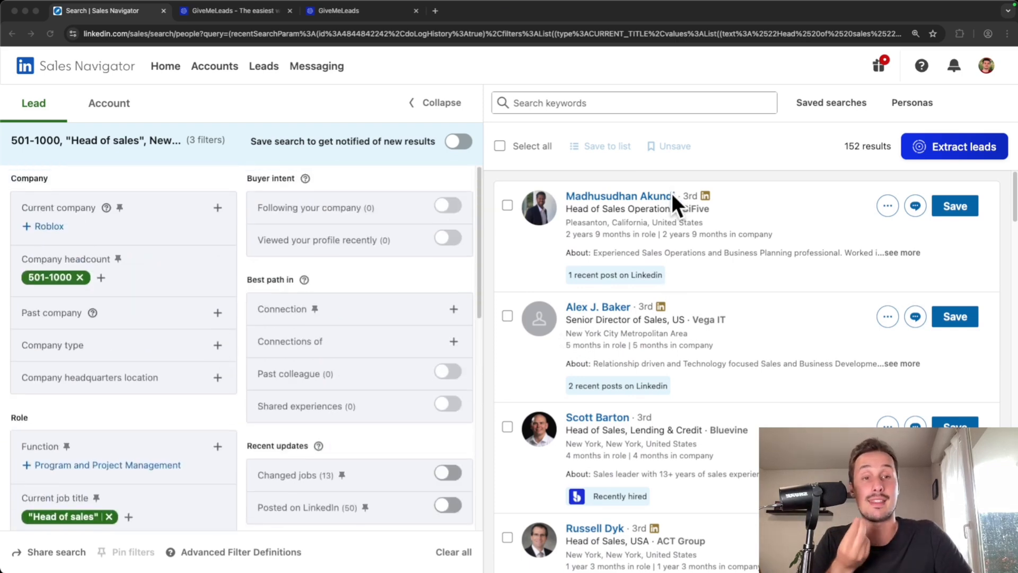
{"action": "scroll", "coordinate": [672, 193], "scroll_direction": "down", "scroll_amount": 5}
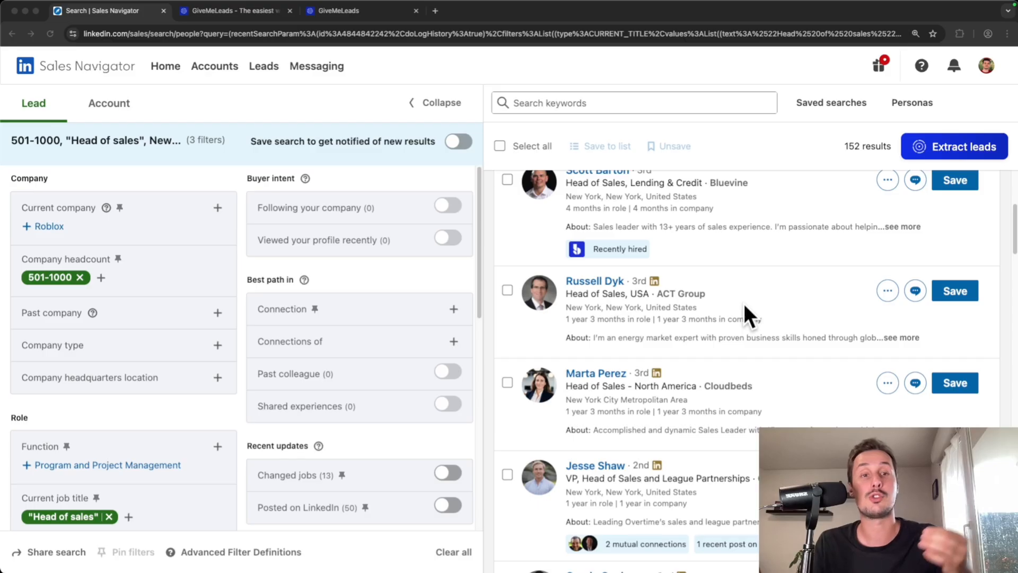
{"action": "left_click", "coordinate": [232, 11]}
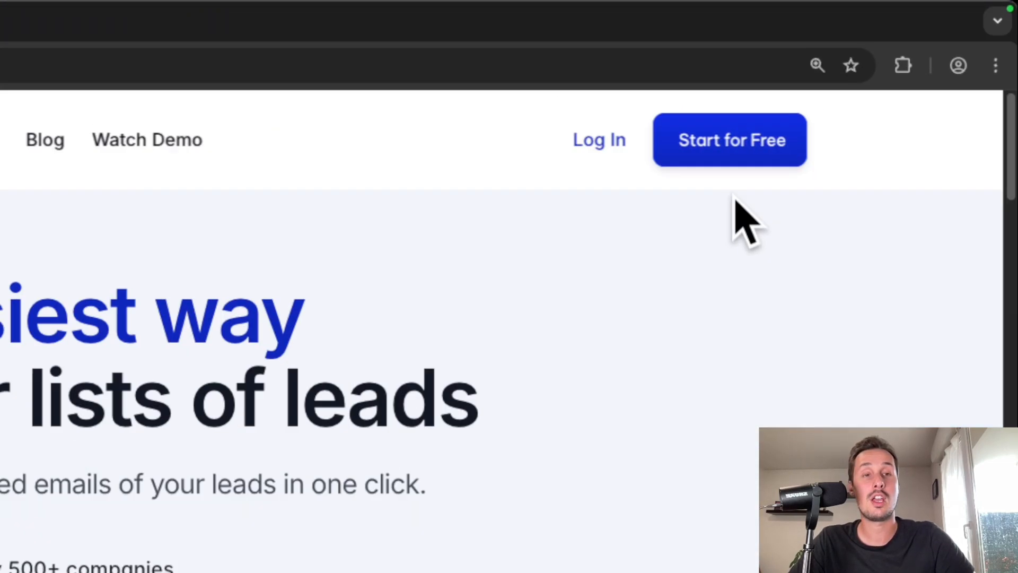
{"action": "left_click", "coordinate": [724, 149]}
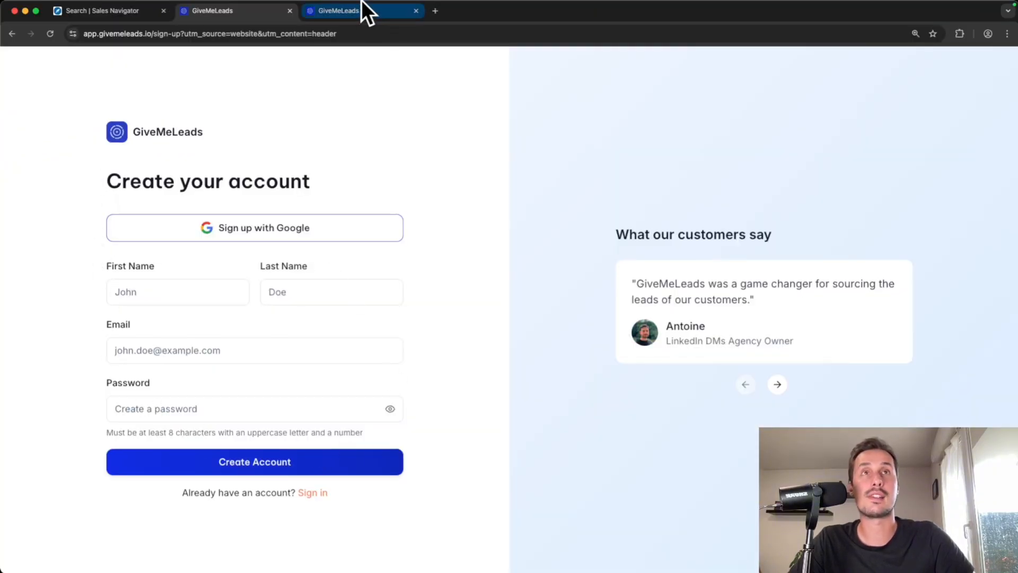
Switch to the logged-in GiveMeLeads app and start connecting the LinkedIn account, up to the credentials form
{"action": "left_click", "coordinate": [356, 16]}
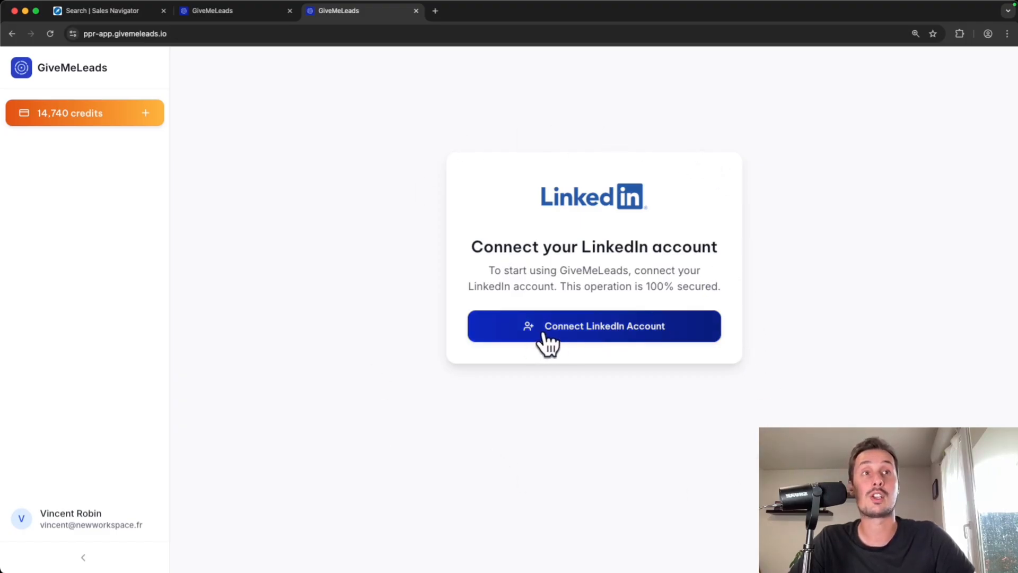
{"action": "left_click", "coordinate": [695, 333]}
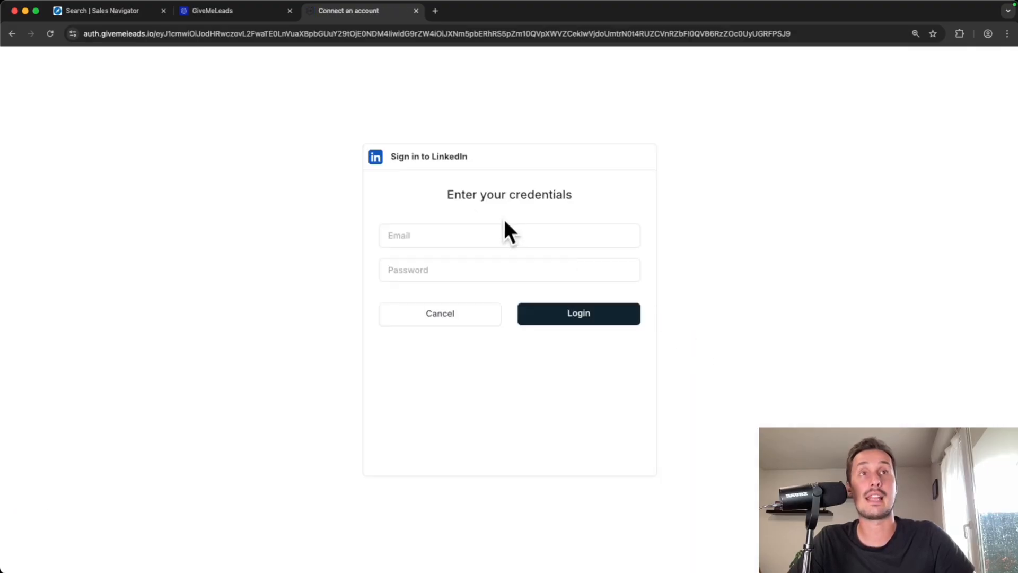
{"action": "left_click_drag", "start_coordinate": [439, 199], "coordinate": [572, 197]}
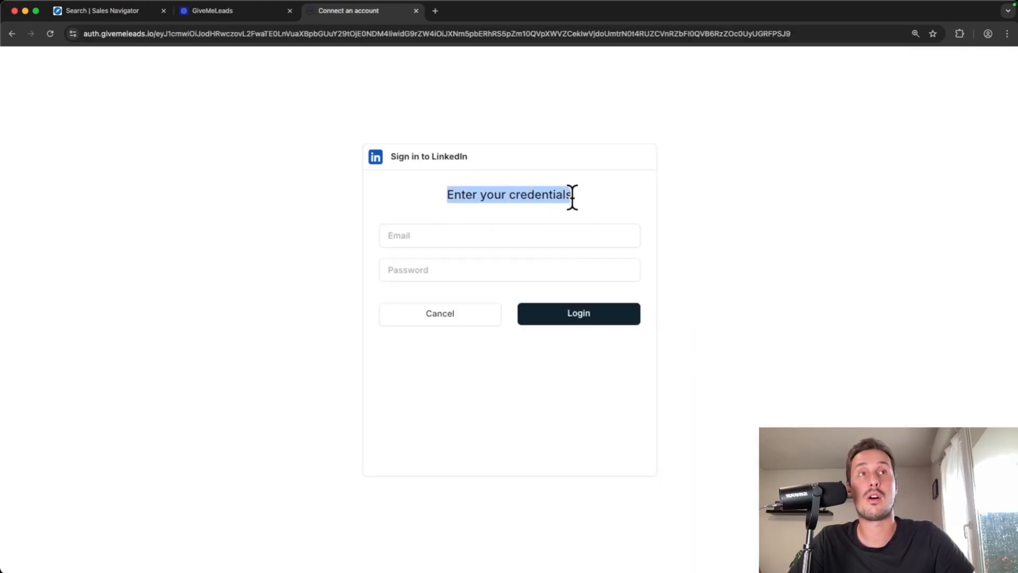
{"action": "left_click", "coordinate": [596, 199]}
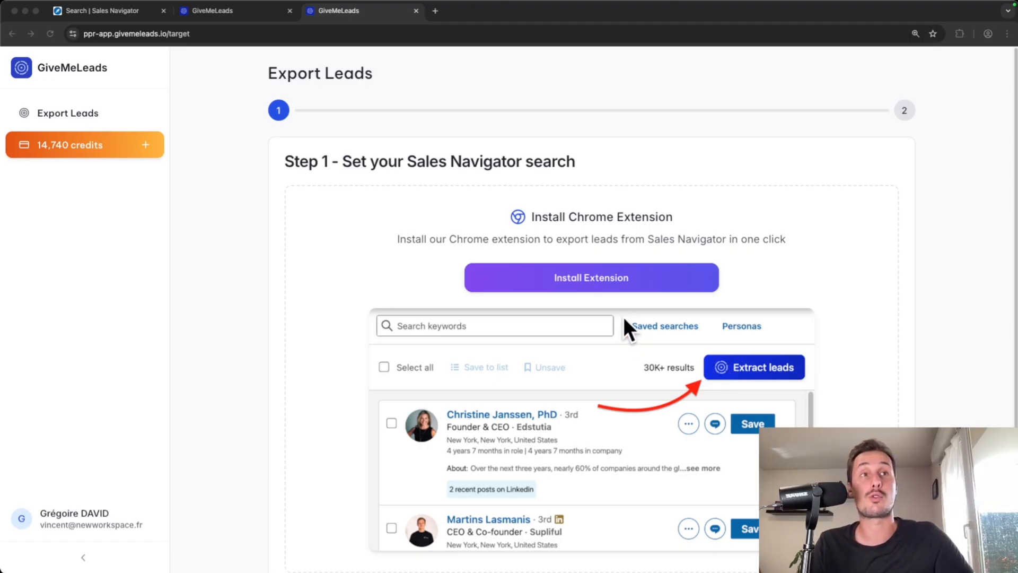
Install the GiveMeLeads extension from the Chrome Web Store
{"action": "left_click", "coordinate": [641, 277]}
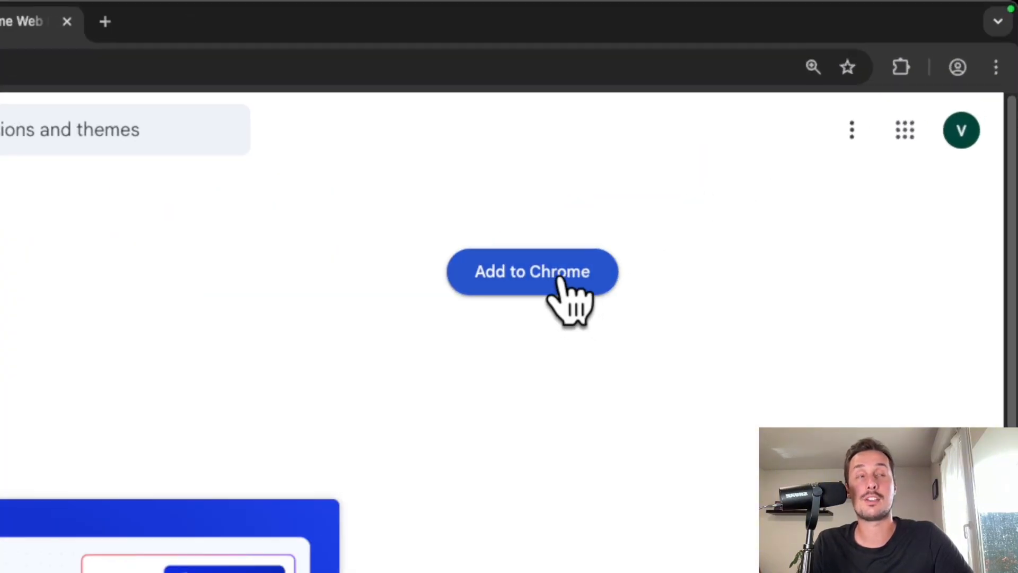
{"action": "left_click", "coordinate": [561, 280]}
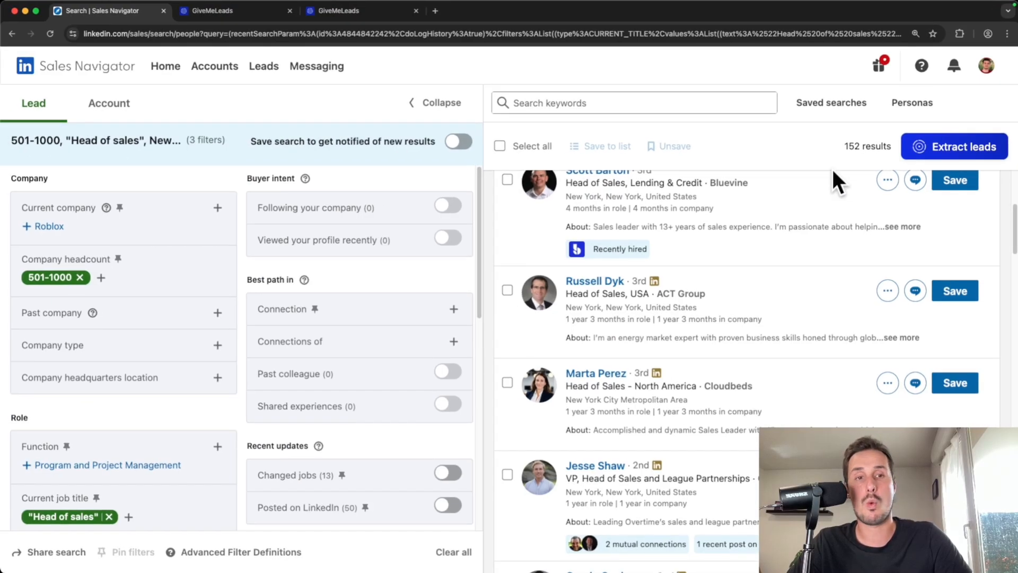
Send the Sales Navigator search to GiveMeLeads and save it for export with Sales Navigator Extract as the source
{"action": "scroll", "coordinate": [492, 428], "scroll_direction": "down", "scroll_amount": 1}
{"action": "scroll", "coordinate": [753, 214], "scroll_direction": "down", "scroll_amount": 2}
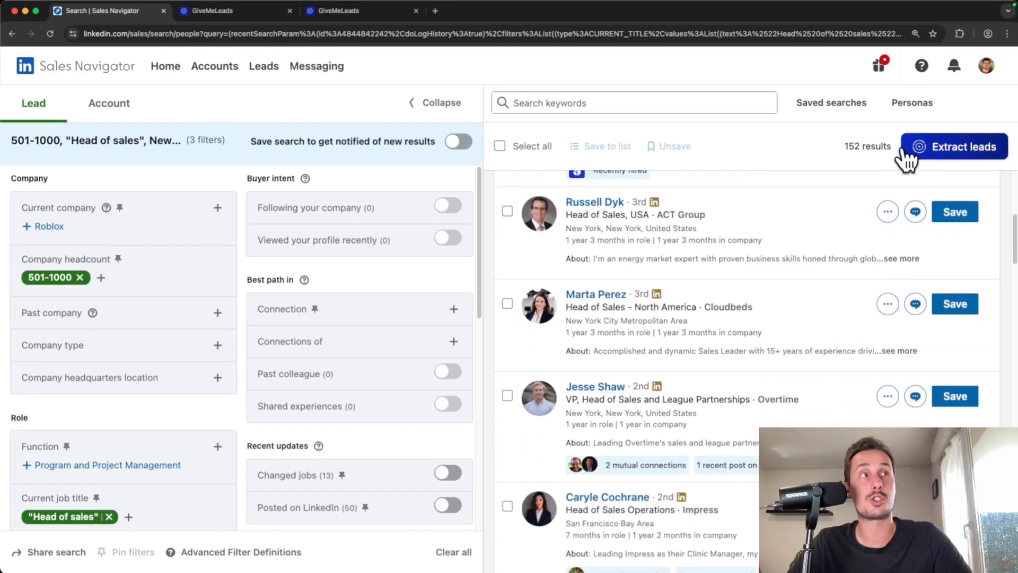
{"action": "left_click", "coordinate": [942, 148]}
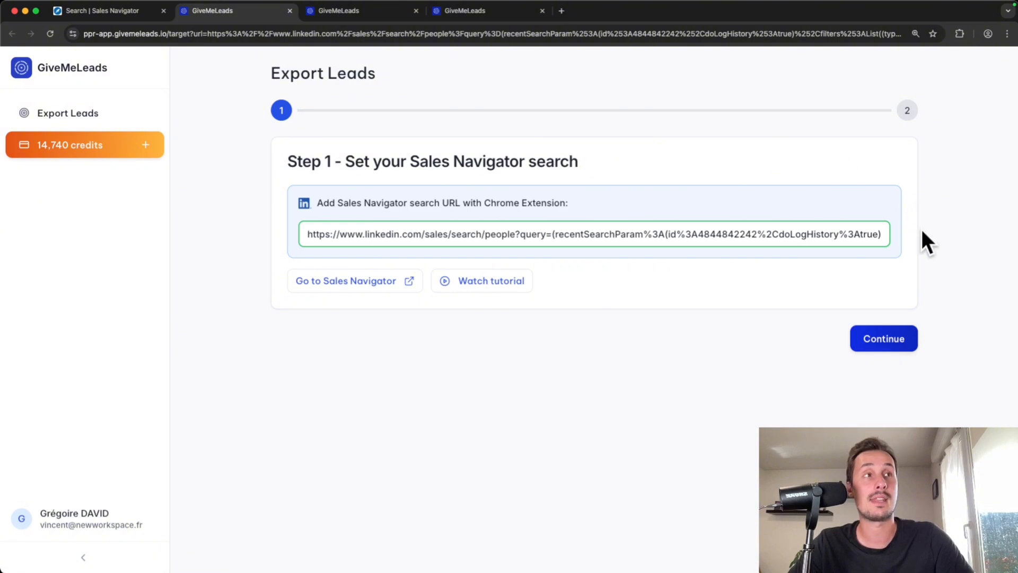
{"action": "left_click", "coordinate": [876, 341]}
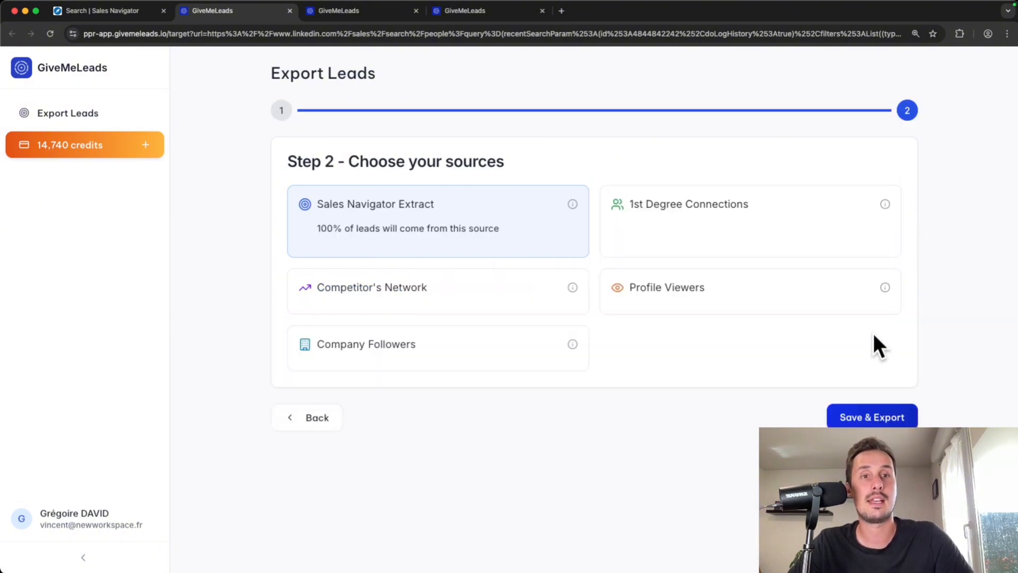
{"action": "left_click", "coordinate": [872, 417]}
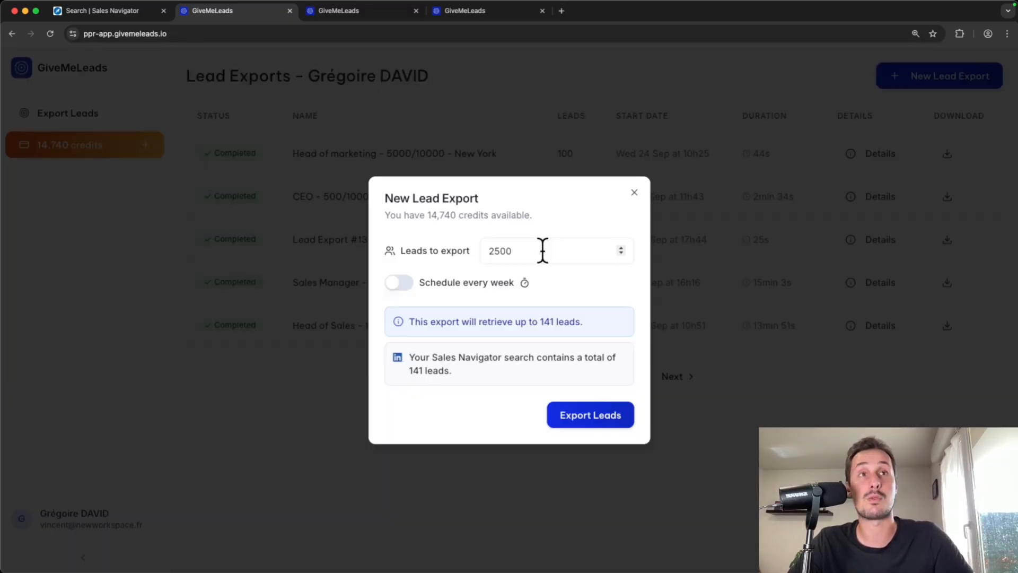
Set the number of leads to export to 100 and start the lead export
{"action": "left_click_drag", "start_coordinate": [542, 250], "coordinate": [470, 259]}
{"action": "type", "text": "100"}
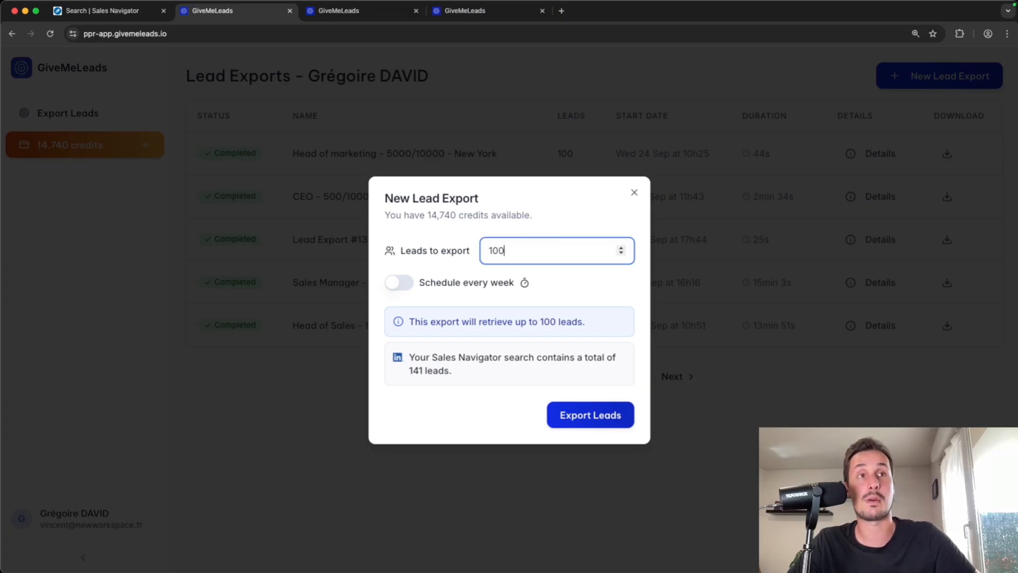
{"action": "left_click", "coordinate": [572, 417]}
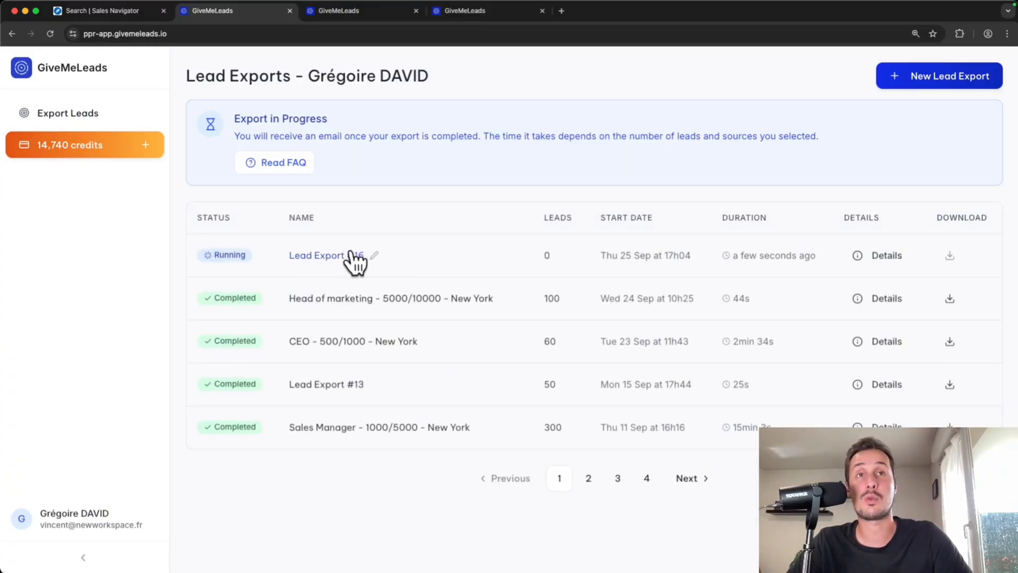
Rename the running lead export as "Head of sales - 500/1000 - New York/San Francisco"
{"action": "left_click", "coordinate": [374, 256]}
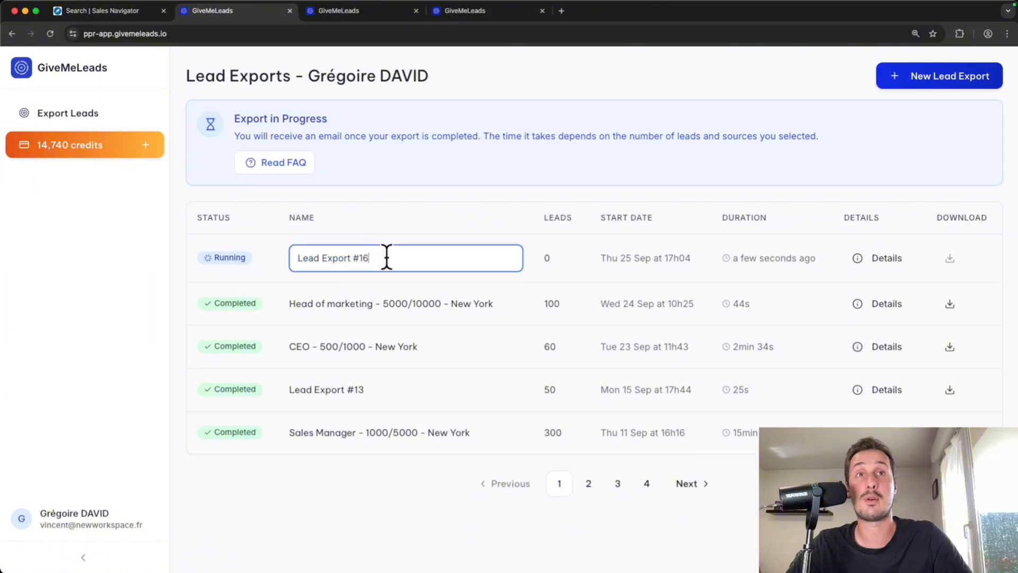
{"action": "left_click_drag", "start_coordinate": [380, 256], "coordinate": [291, 257]}
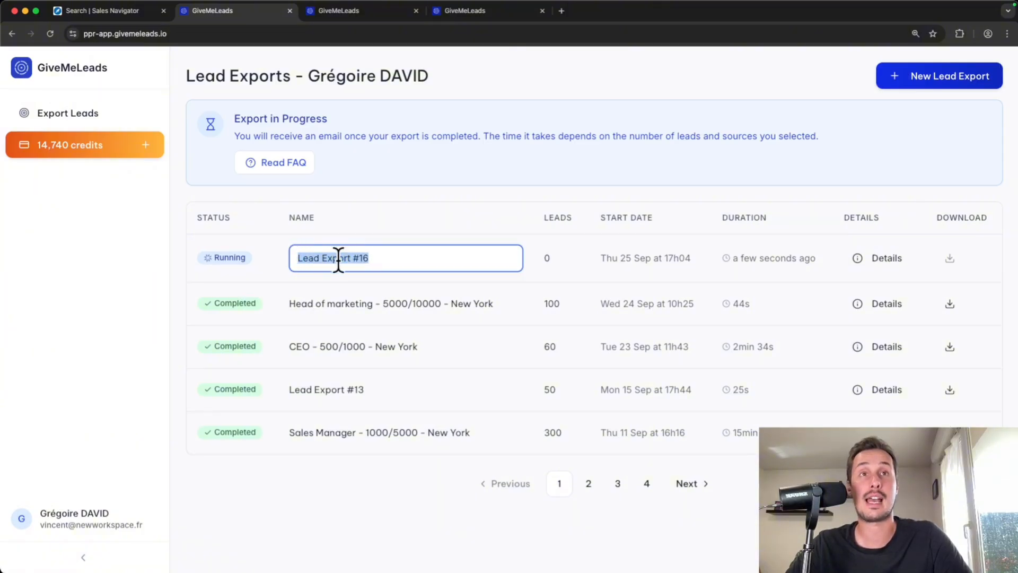
{"action": "type", "text": "Head of sales - 50"}
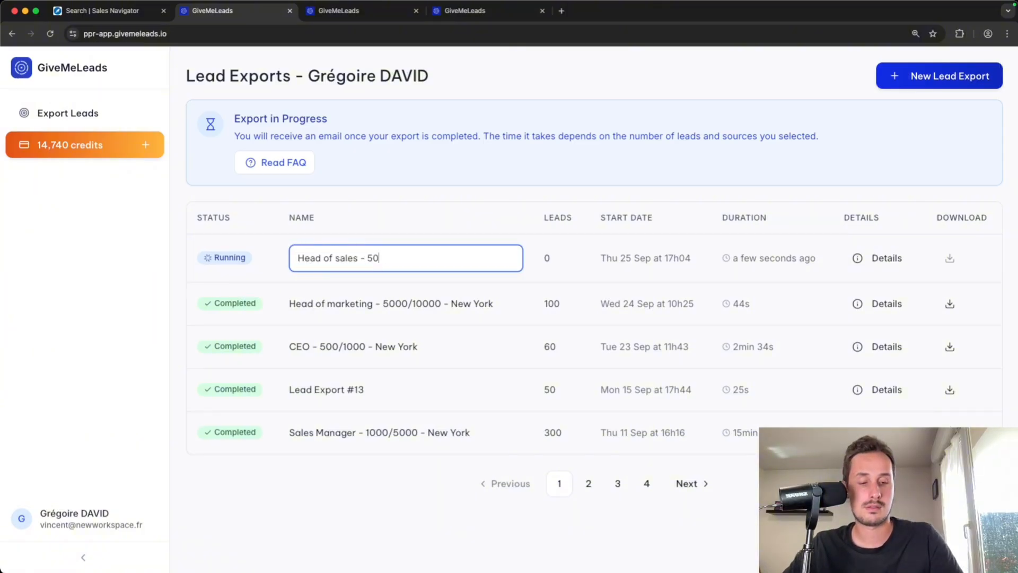
{"action": "type", "text": "0/1000 - New York/San Fr"}
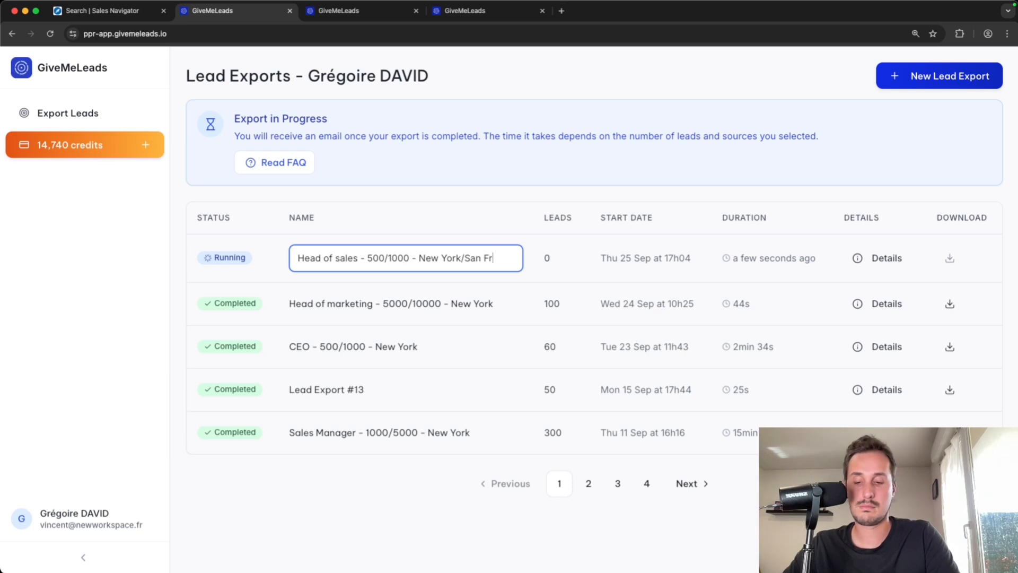
{"action": "type", "text": "ancisco"}
{"action": "left_click", "coordinate": [336, 269]}
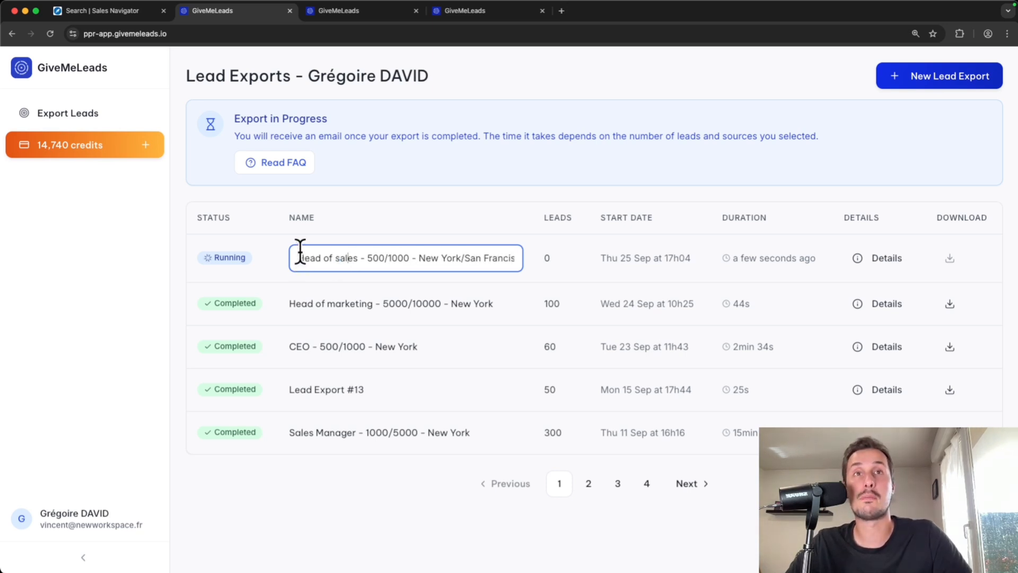
{"action": "left_click_drag", "start_coordinate": [297, 258], "coordinate": [518, 256]}
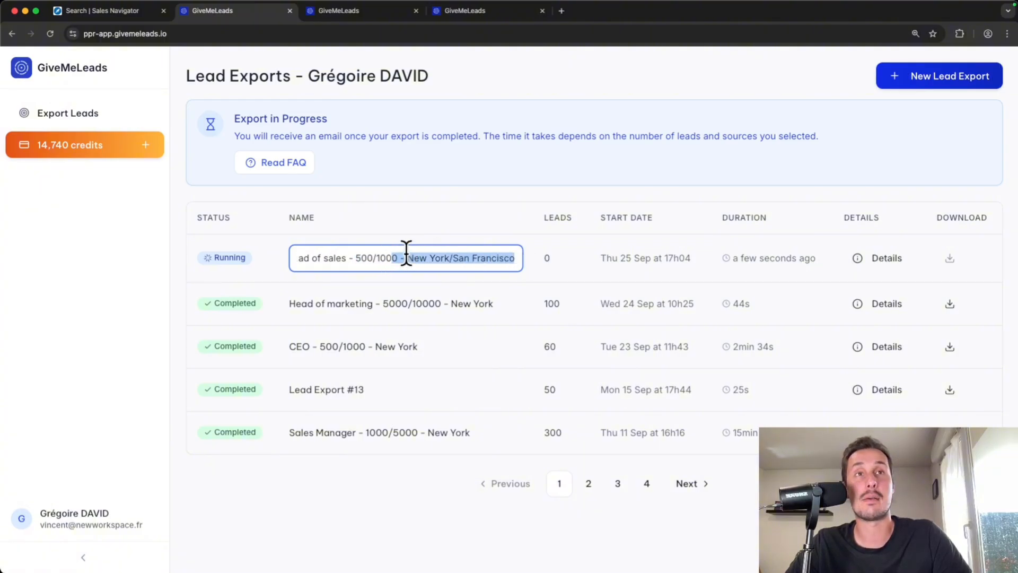
{"action": "left_click", "coordinate": [460, 257]}
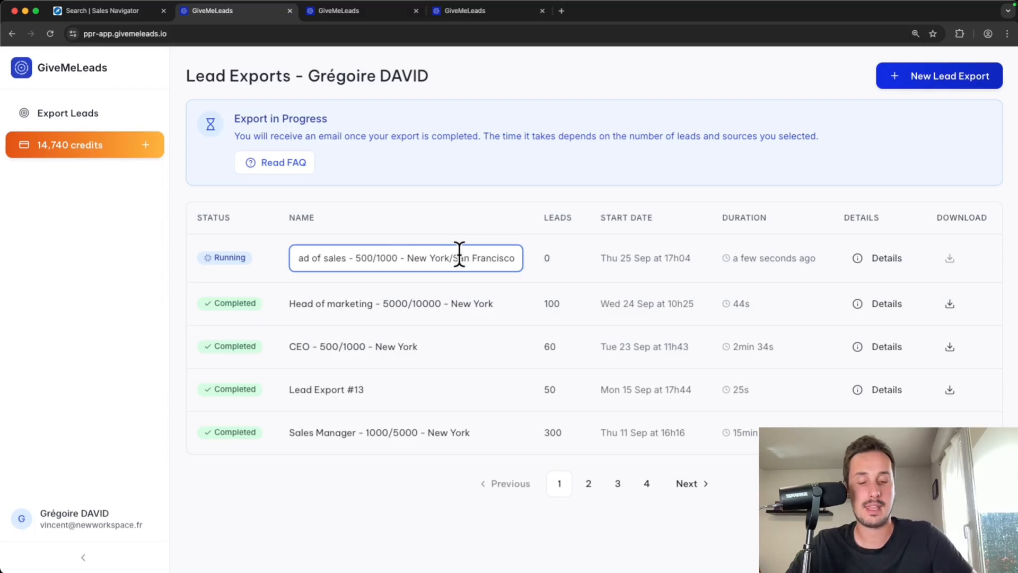
{"action": "key", "text": "Return"}
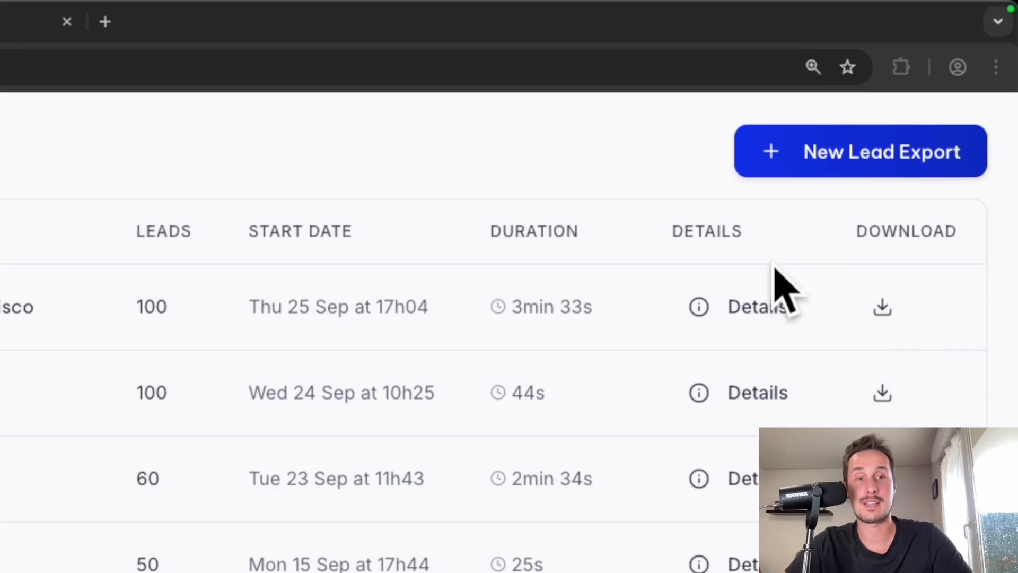
Download the completed head of sales export as a CSV and open the file in the spreadsheet app
{"action": "left_click", "coordinate": [881, 309]}
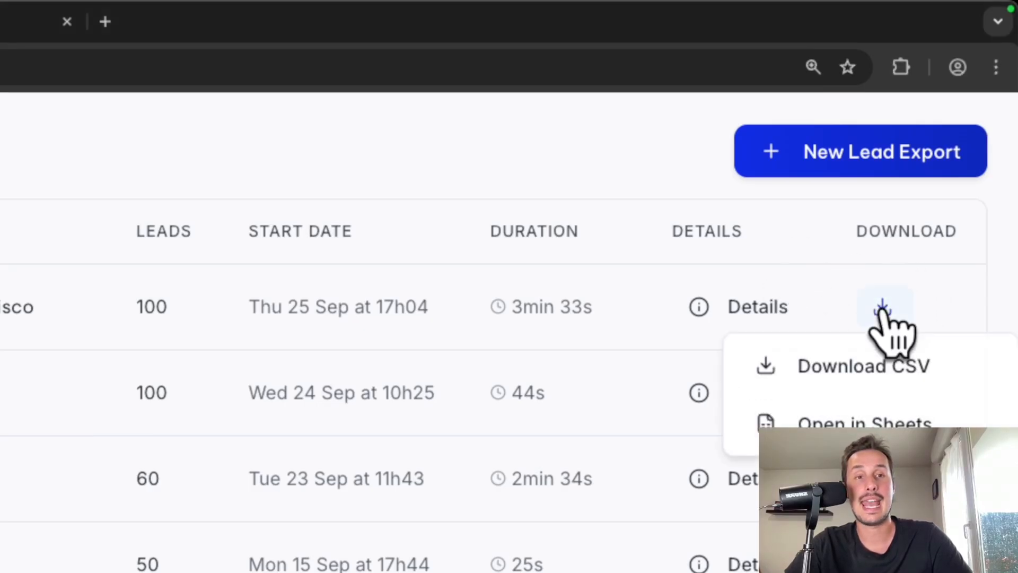
{"action": "left_click", "coordinate": [844, 371]}
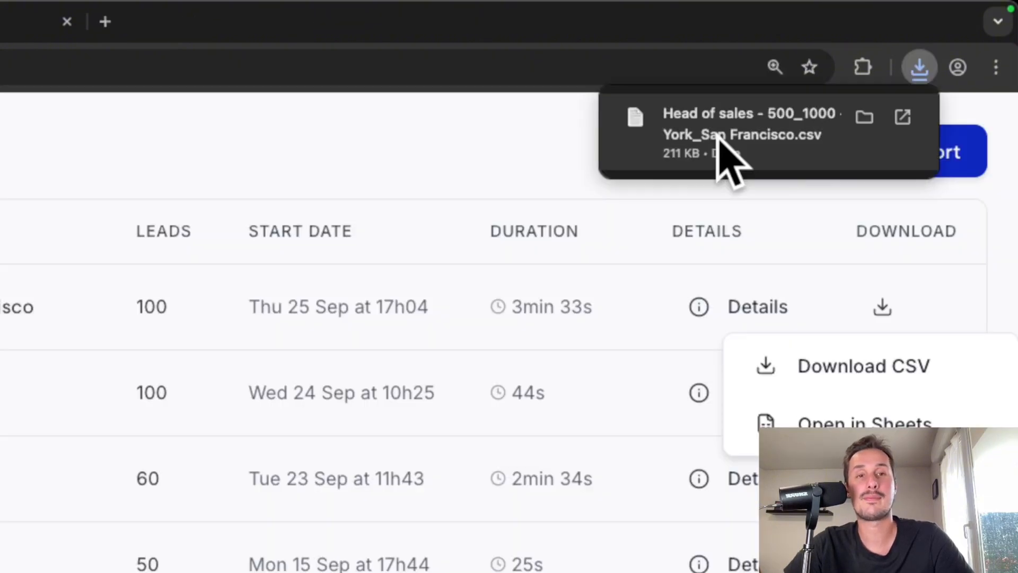
{"action": "left_click", "coordinate": [718, 139]}
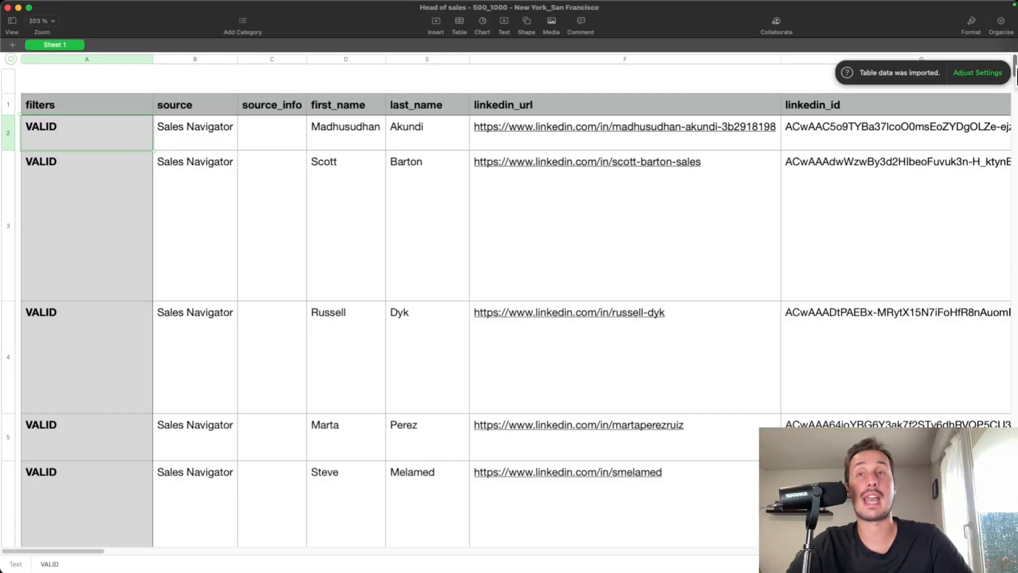
Examine the exported leads through the last row and their profile columns, from name, LinkedIn URL and email to connection degree and premium status
{"action": "left_click_drag", "start_coordinate": [1016, 72], "coordinate": [1010, 536]}
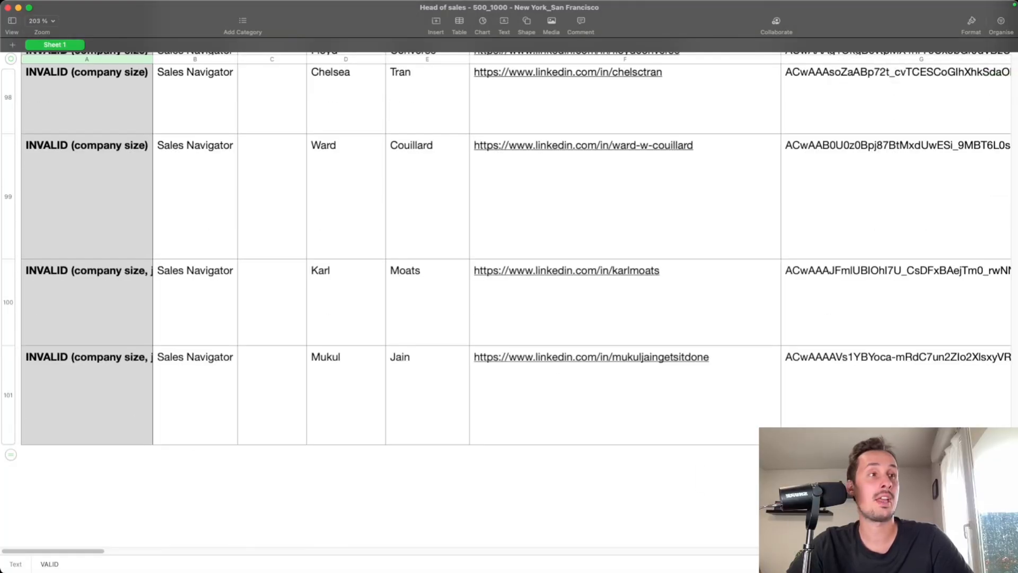
{"action": "scroll", "coordinate": [956, 169], "scroll_direction": "up", "scroll_amount": 20}
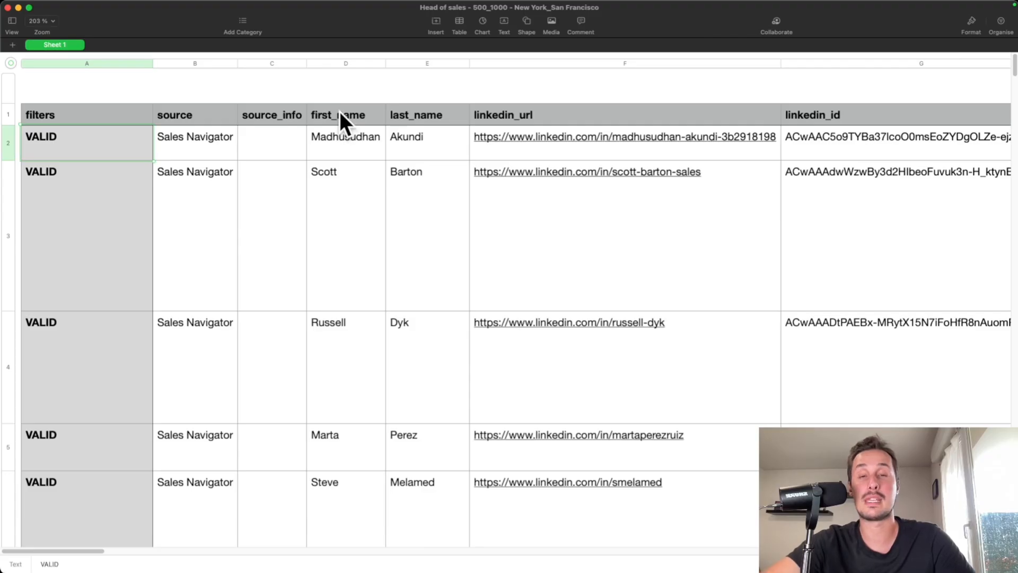
{"action": "scroll", "coordinate": [339, 111], "scroll_direction": "right", "scroll_amount": 3}
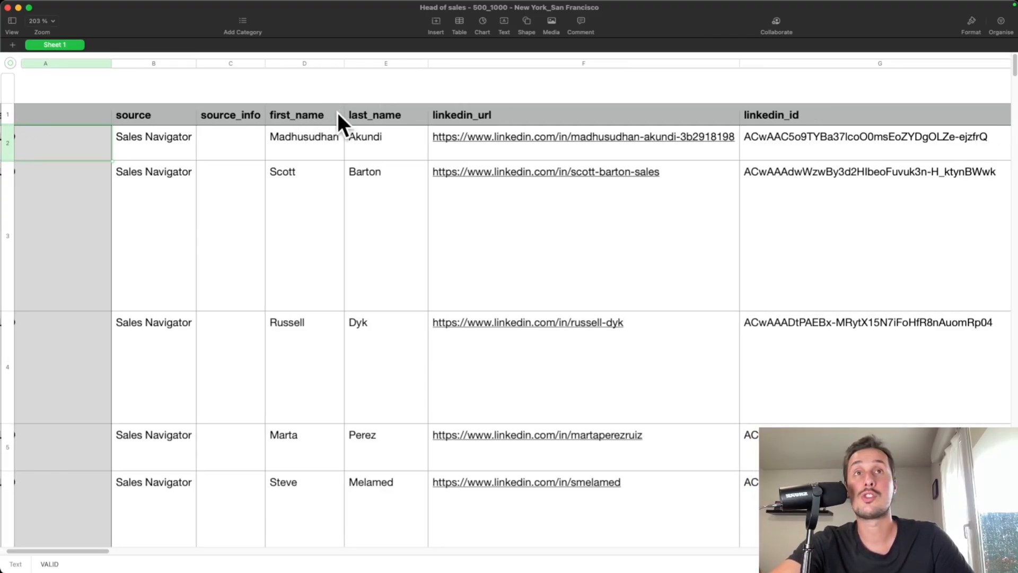
{"action": "scroll", "coordinate": [282, 110], "scroll_direction": "right", "scroll_amount": 4}
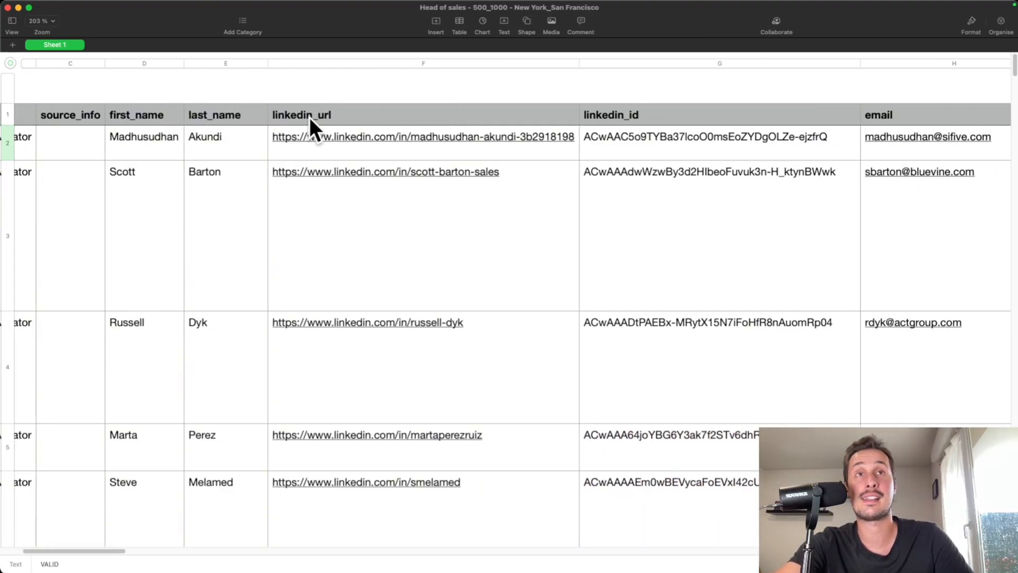
{"action": "scroll", "coordinate": [309, 118], "scroll_direction": "right", "scroll_amount": 5}
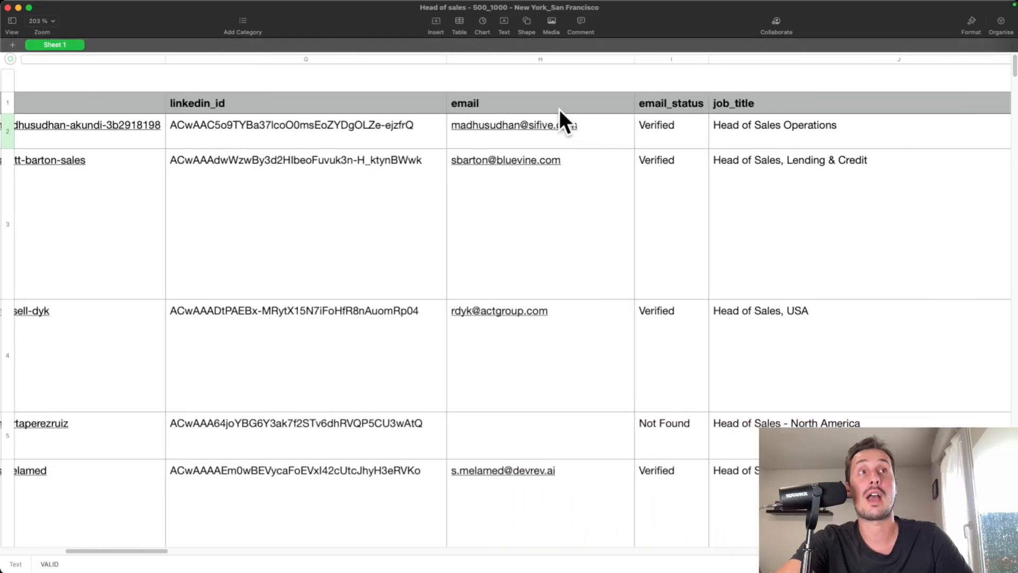
{"action": "scroll", "coordinate": [462, 107], "scroll_direction": "right", "scroll_amount": 2}
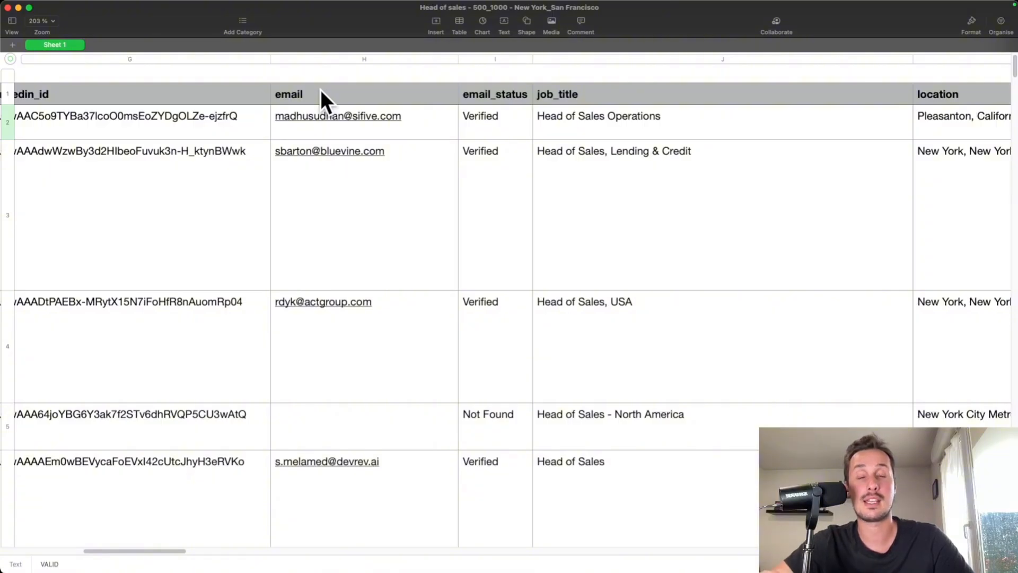
{"action": "scroll", "coordinate": [321, 90], "scroll_direction": "right", "scroll_amount": 10}
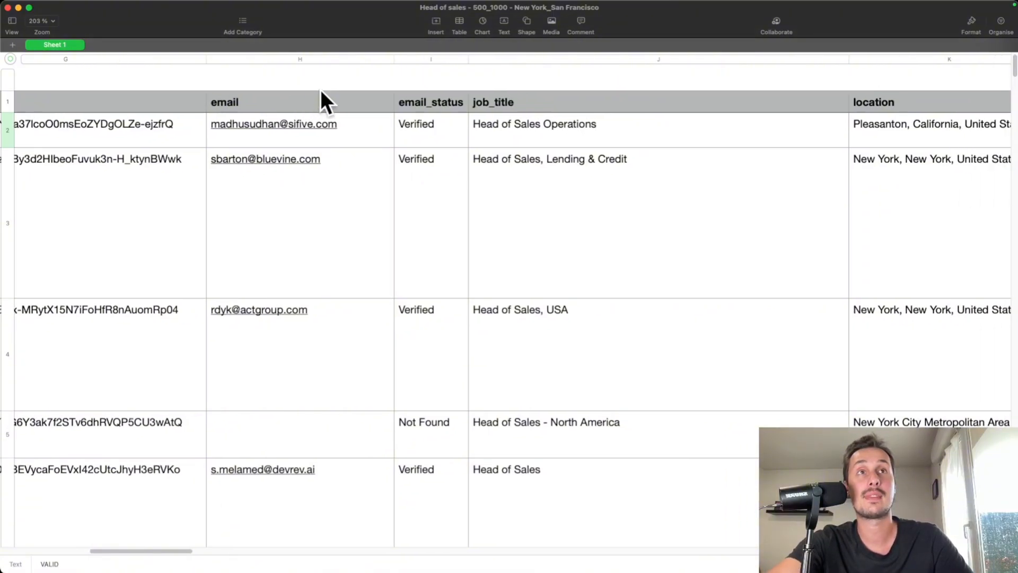
{"action": "scroll", "coordinate": [324, 90], "scroll_direction": "right", "scroll_amount": 13}
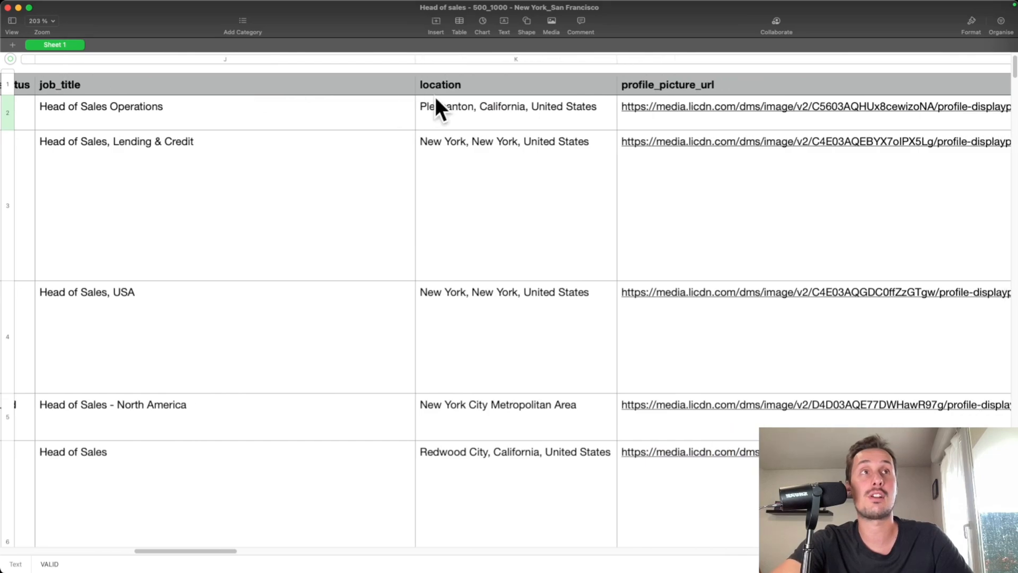
{"action": "scroll", "coordinate": [343, 90], "scroll_direction": "right", "scroll_amount": 15}
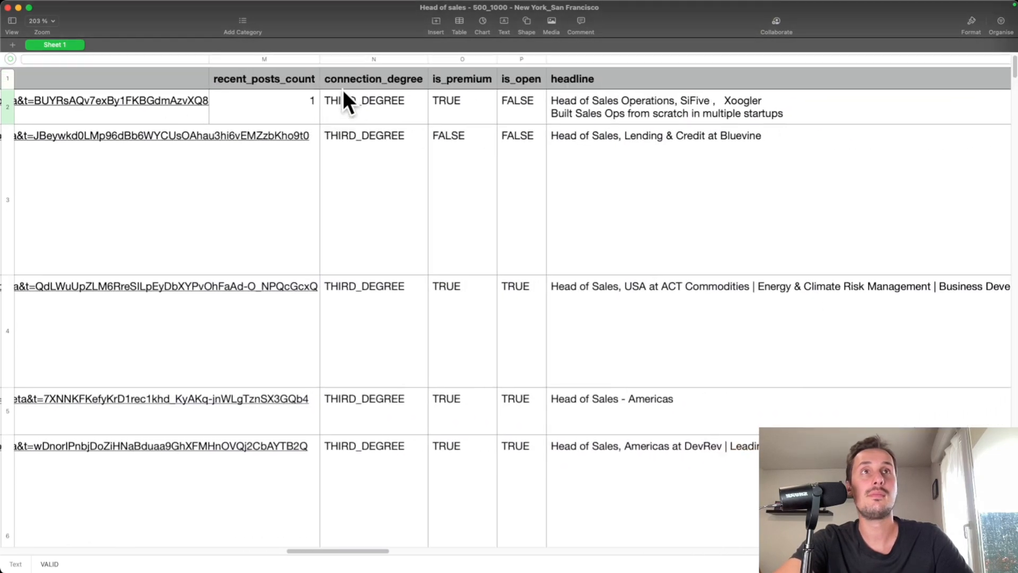
{"action": "scroll", "coordinate": [341, 90], "scroll_direction": "right", "scroll_amount": 1}
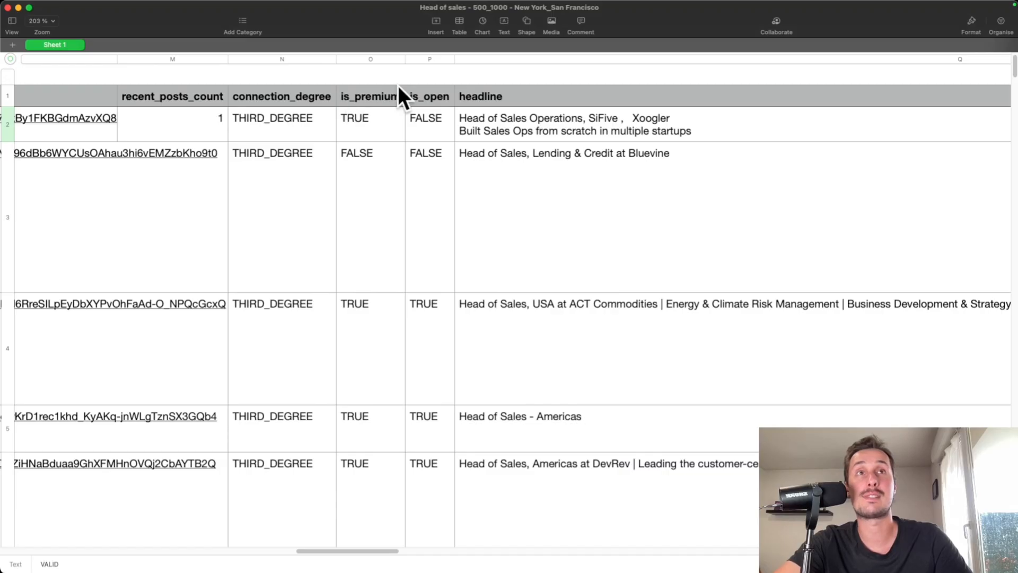
Review the company columns, including name, website, location, industry and employee count, and return to the start of the sheet
{"action": "scroll", "coordinate": [428, 97], "scroll_direction": "right", "scroll_amount": 20}
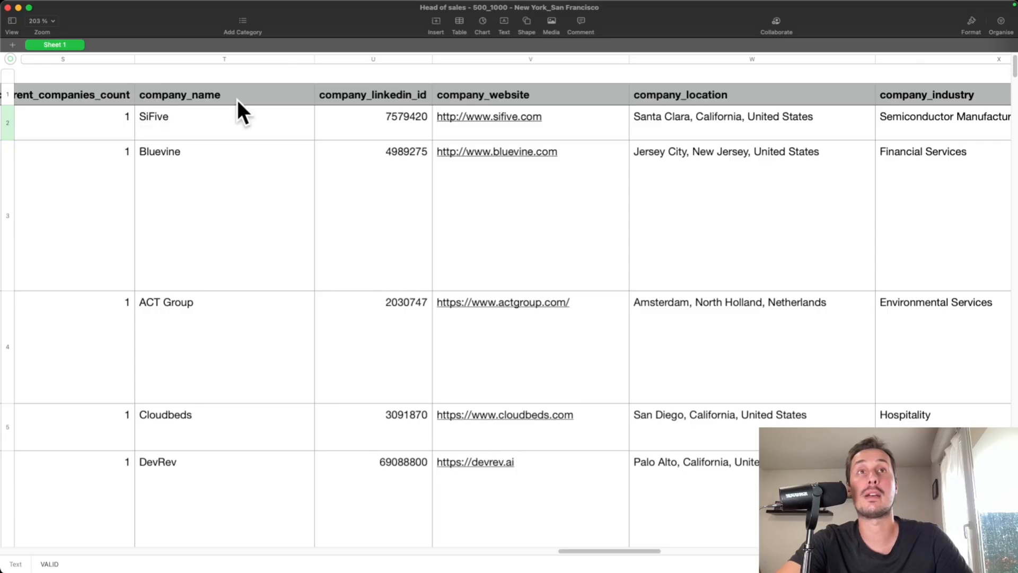
{"action": "scroll", "coordinate": [332, 96], "scroll_direction": "right", "scroll_amount": 5}
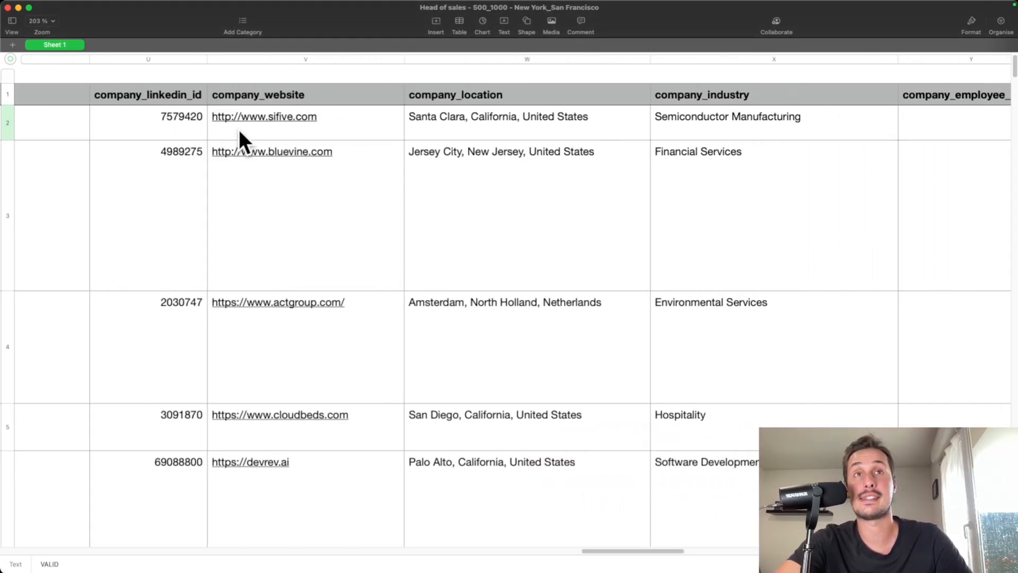
{"action": "scroll", "coordinate": [311, 121], "scroll_direction": "right", "scroll_amount": 7}
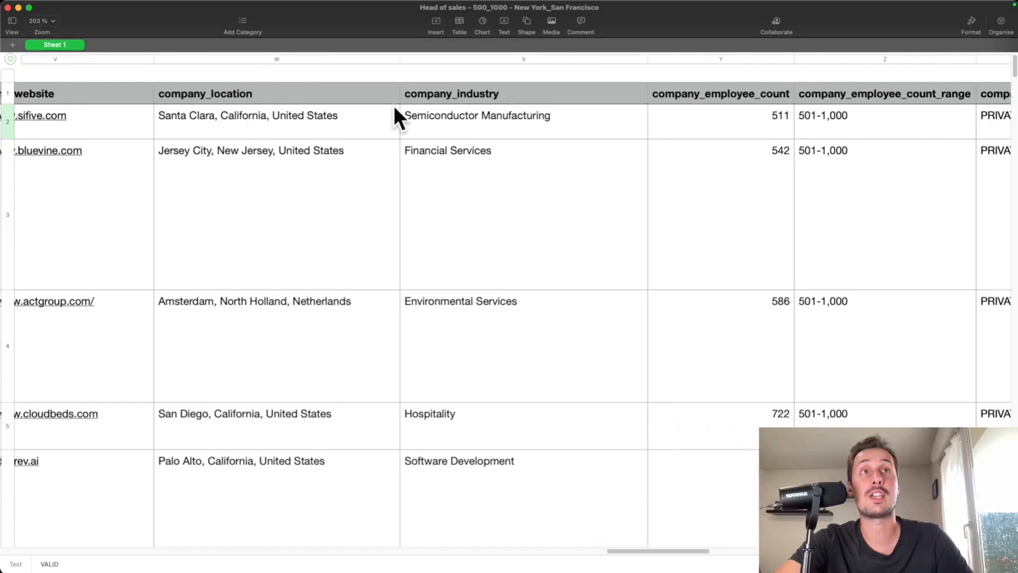
{"action": "scroll", "coordinate": [411, 102], "scroll_direction": "right", "scroll_amount": 2}
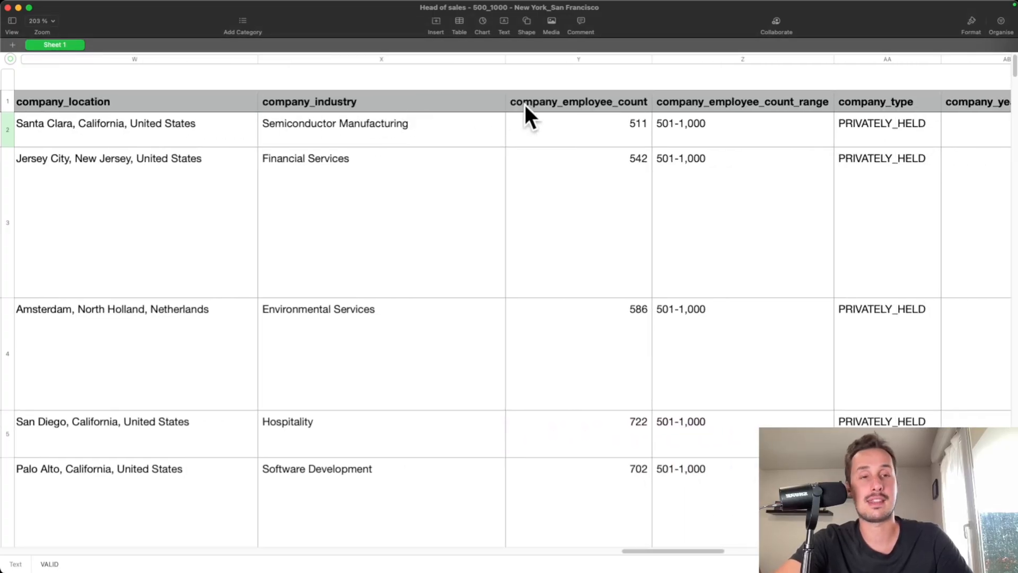
{"action": "scroll", "coordinate": [524, 104], "scroll_direction": "left", "scroll_amount": 20}
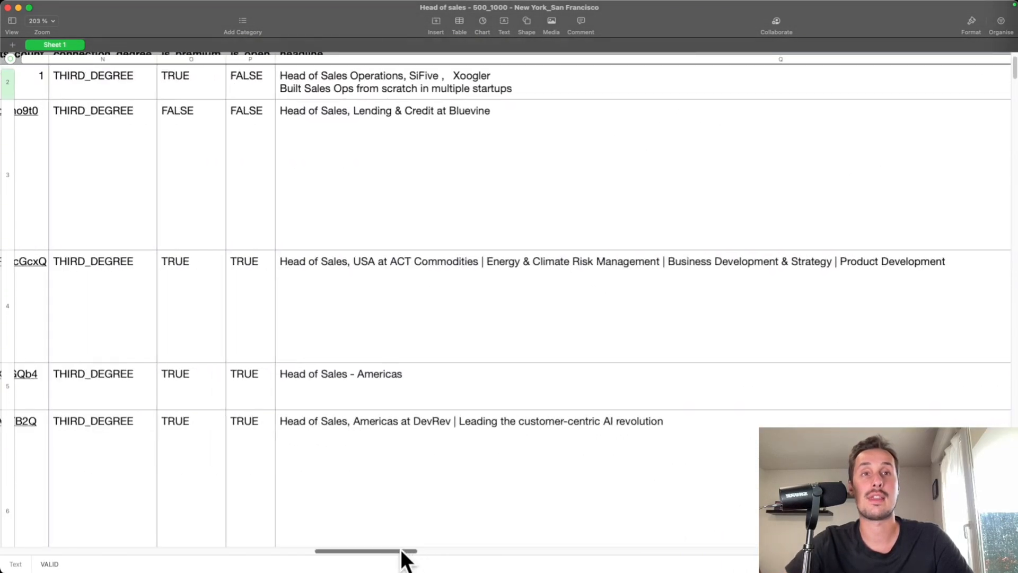
{"action": "left_click_drag", "start_coordinate": [402, 552], "coordinate": [90, 552]}
{"action": "scroll", "coordinate": [331, 151], "scroll_direction": "up", "scroll_amount": 2}
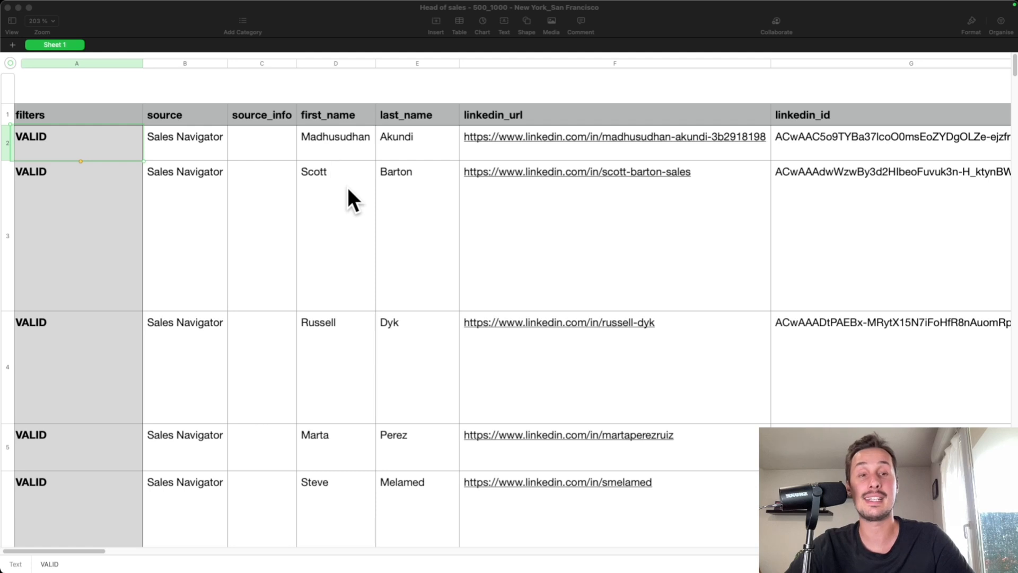
Add a rocket emoji after the first name in row 3 as an example of an uncleaned name, and remove it
{"action": "scroll", "coordinate": [347, 192], "scroll_direction": "down", "scroll_amount": 1}
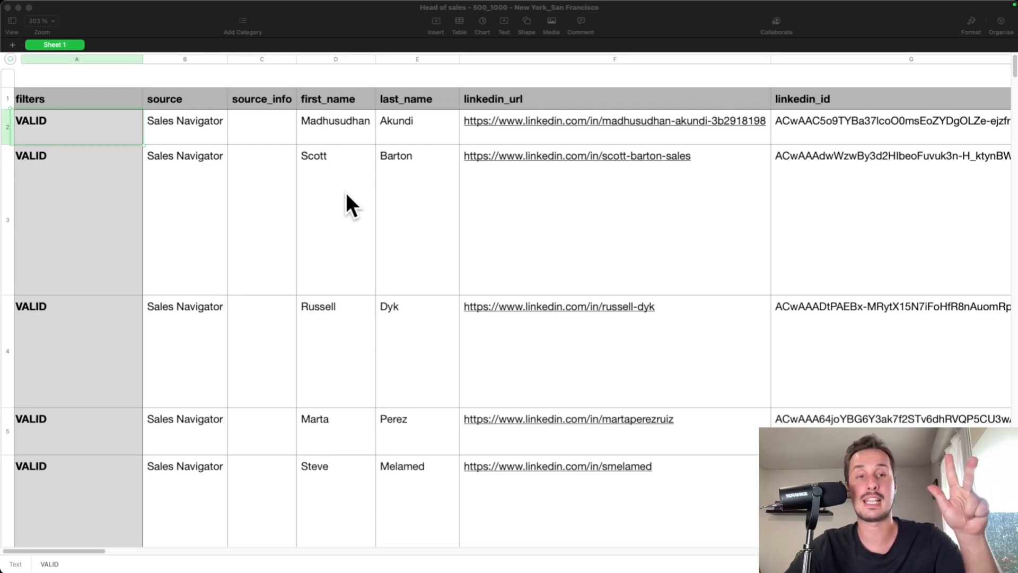
{"action": "double_click", "coordinate": [350, 158]}
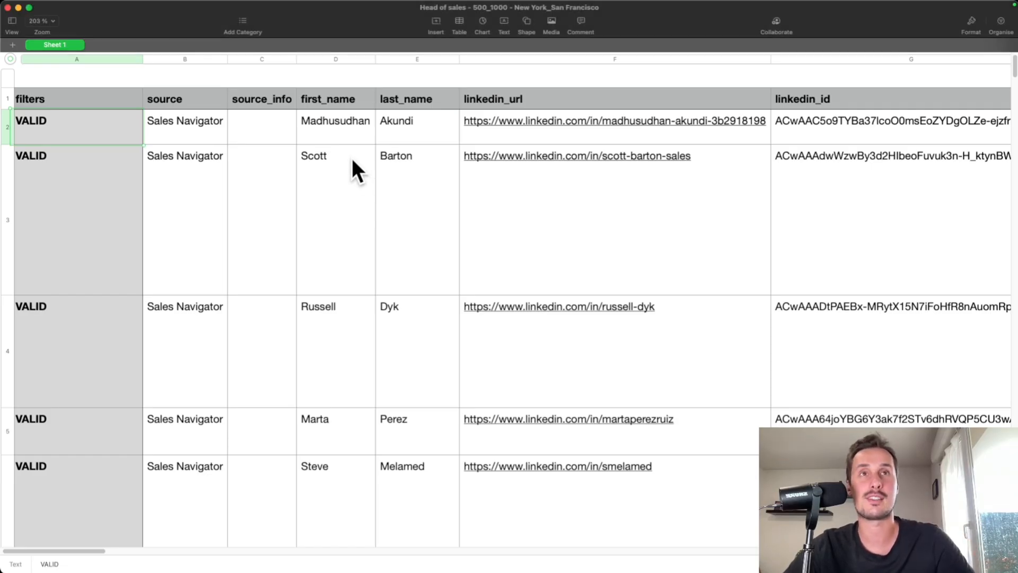
{"action": "type", "text": "🚀"}
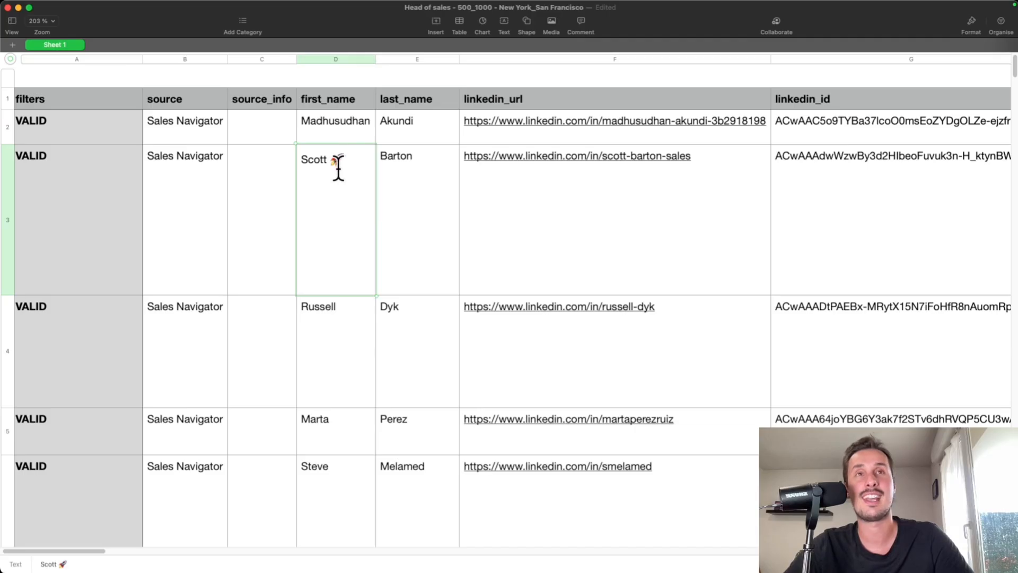
{"action": "key", "text": "BackSpace"}
{"action": "key", "text": "BackSpace"}
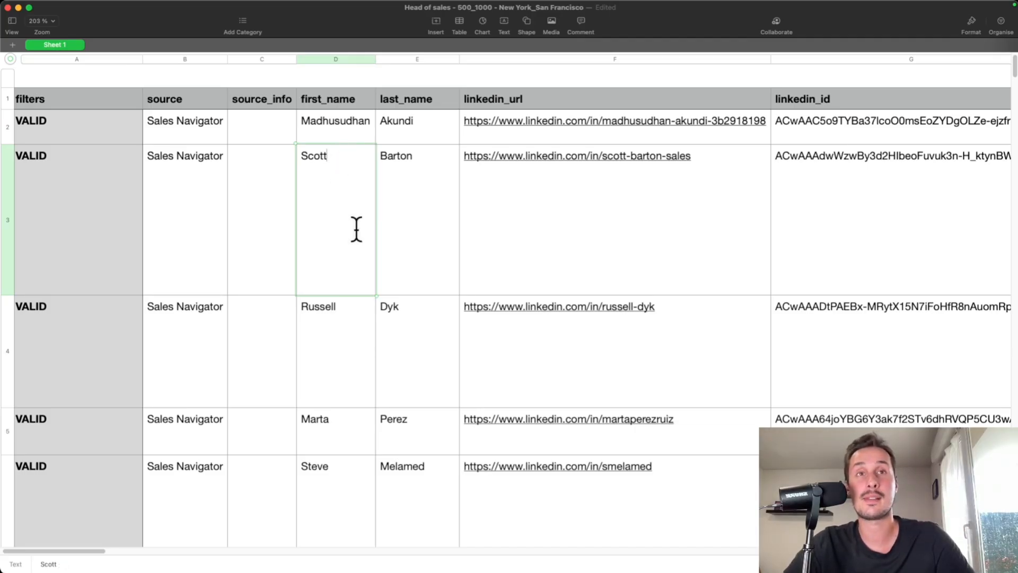
Examine the validity labels in the filters column and select its header cell
{"action": "scroll", "coordinate": [357, 227], "scroll_direction": "down", "scroll_amount": 2}
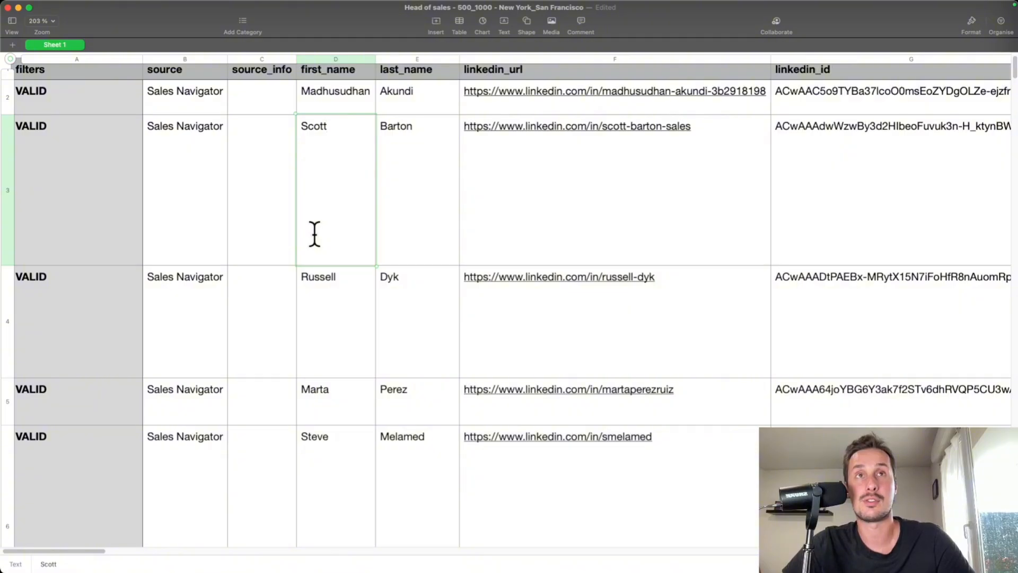
{"action": "scroll", "coordinate": [315, 234], "scroll_direction": "up", "scroll_amount": 1}
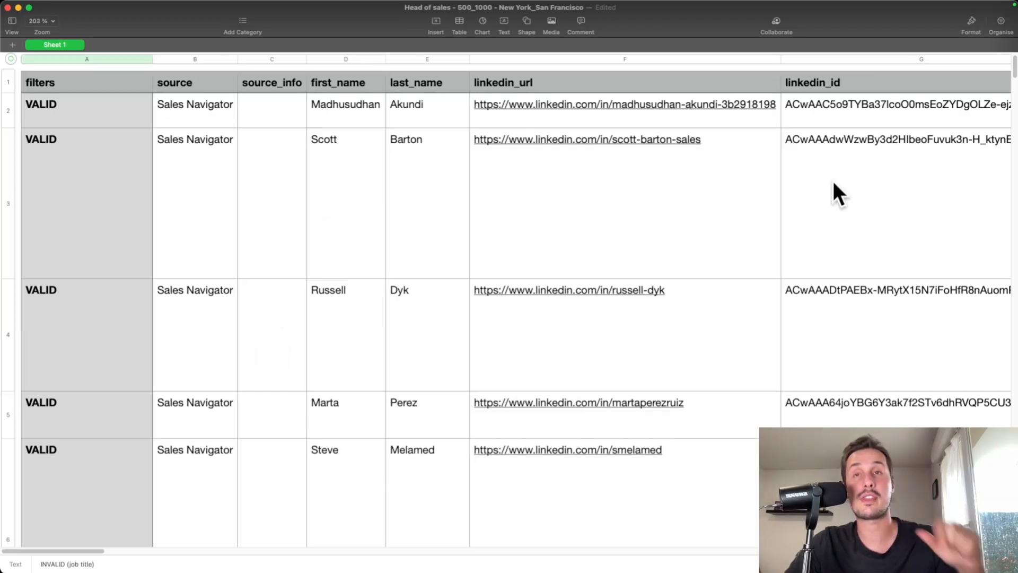
{"action": "scroll", "coordinate": [670, 233], "scroll_direction": "up", "scroll_amount": 2}
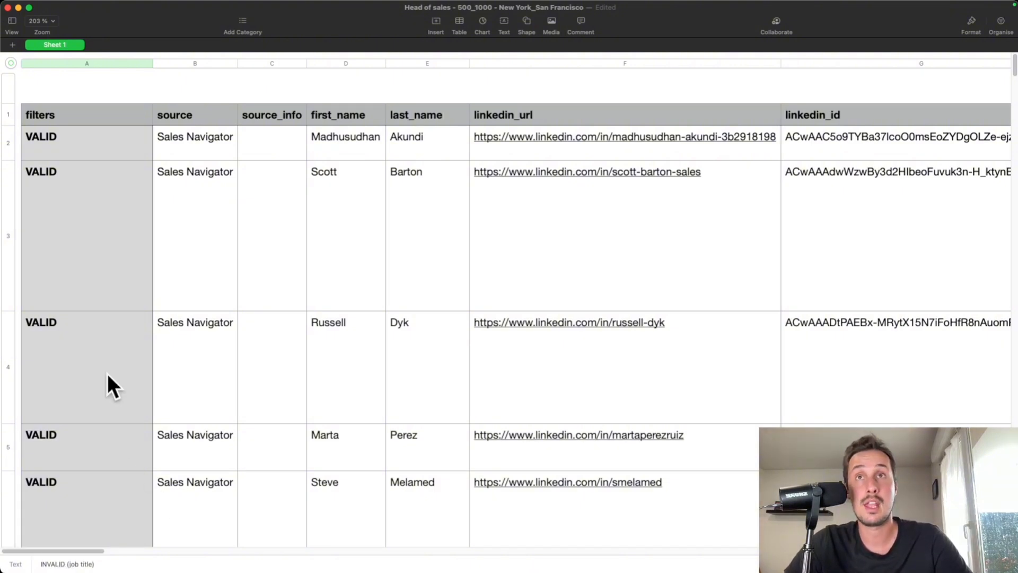
{"action": "left_click", "coordinate": [75, 106]}
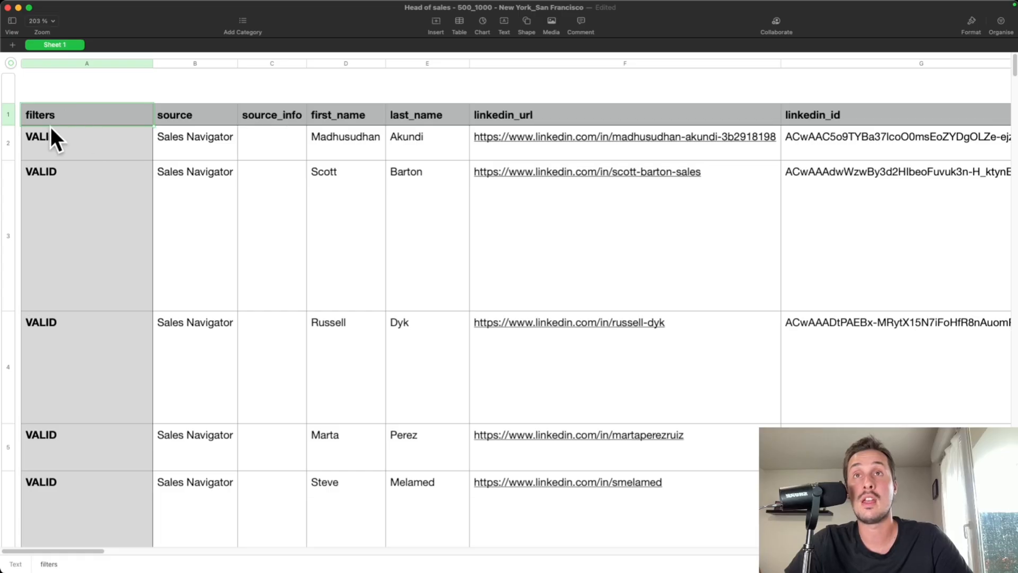
Examine the invalidity reasons in the filters column, then inspect the row 50 lead labelled for job title across its other columns
{"action": "scroll", "coordinate": [78, 163], "scroll_direction": "down", "scroll_amount": 2}
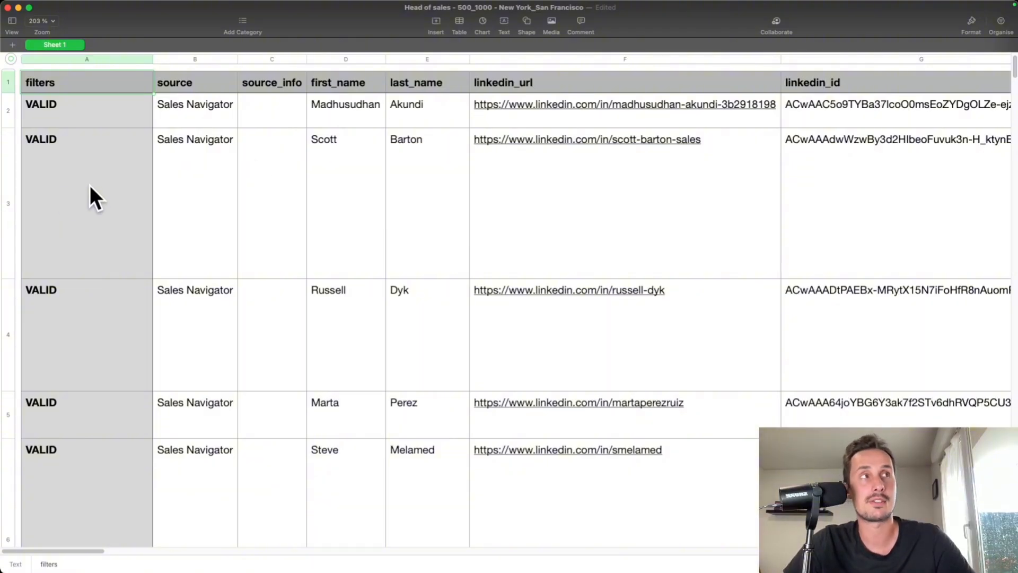
{"action": "left_click_drag", "start_coordinate": [1014, 69], "coordinate": [1013, 297]}
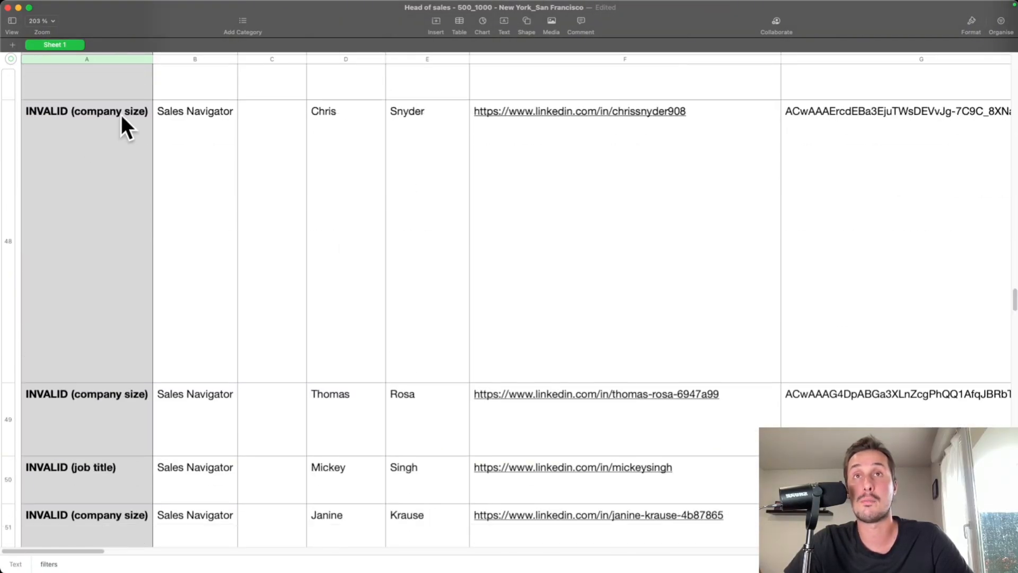
{"action": "scroll", "coordinate": [149, 159], "scroll_direction": "down", "scroll_amount": 5}
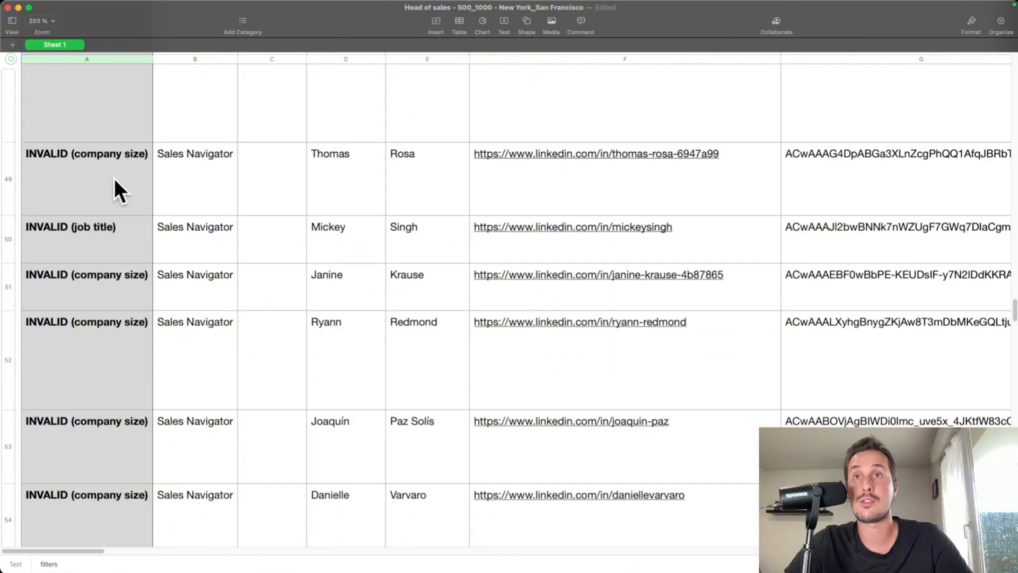
{"action": "scroll", "coordinate": [113, 178], "scroll_direction": "down", "scroll_amount": 2}
{"action": "left_click", "coordinate": [91, 171]}
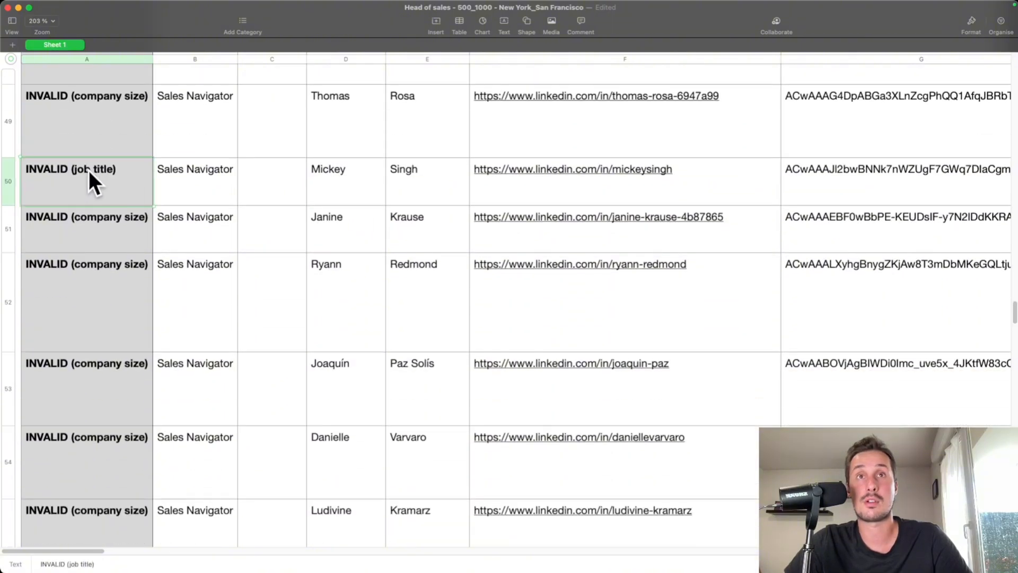
{"action": "scroll", "coordinate": [320, 170], "scroll_direction": "down", "scroll_amount": 1}
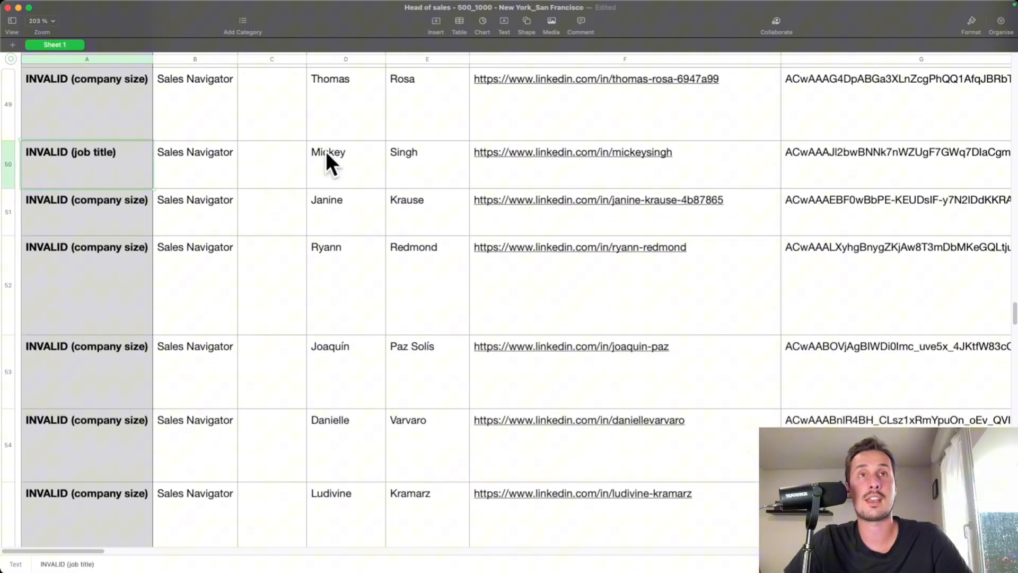
{"action": "left_click", "coordinate": [360, 160]}
{"action": "left_click", "coordinate": [406, 160]}
{"action": "scroll", "coordinate": [406, 159], "scroll_direction": "right", "scroll_amount": 15}
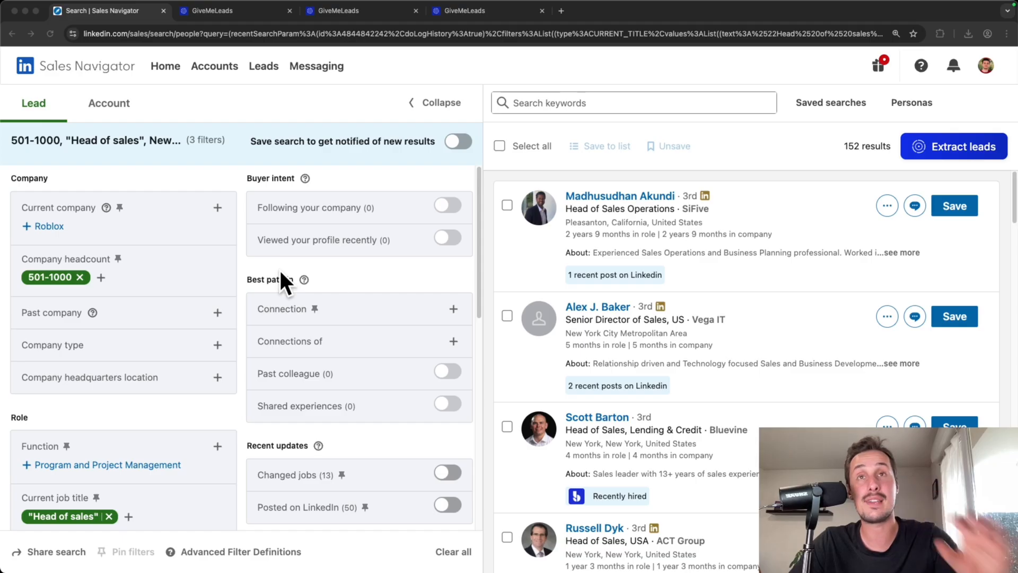
Save the current Sales Navigator lead search to get notified of new results
{"action": "scroll", "coordinate": [236, 301], "scroll_direction": "down", "scroll_amount": 3}
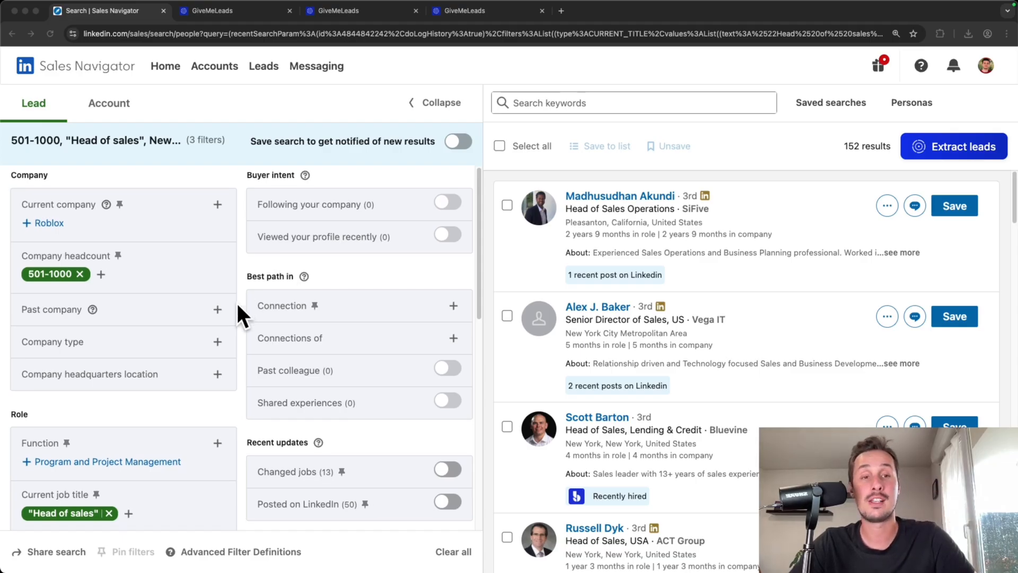
{"action": "scroll", "coordinate": [226, 287], "scroll_direction": "down", "scroll_amount": 15}
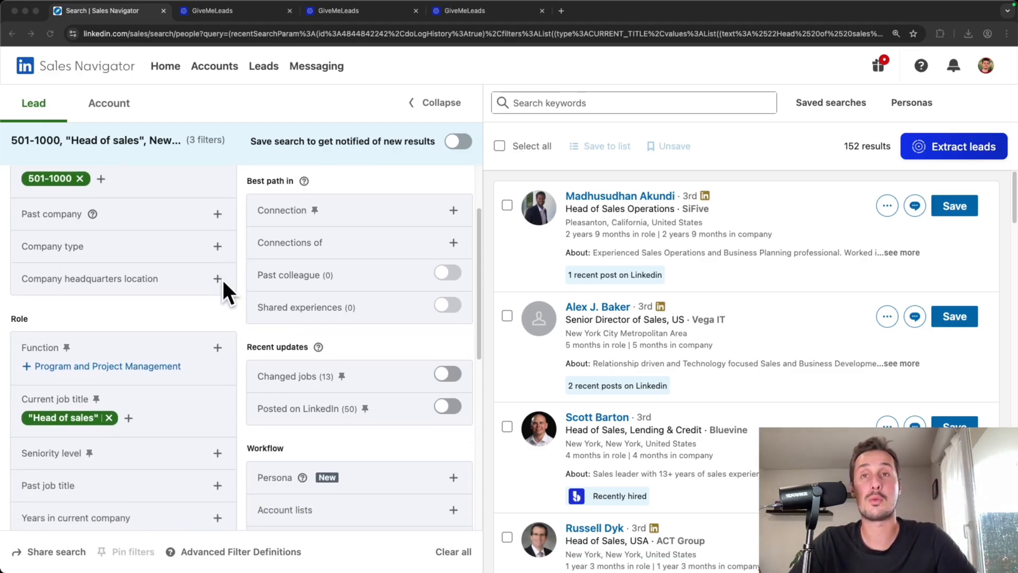
{"action": "scroll", "coordinate": [223, 283], "scroll_direction": "up", "scroll_amount": 5}
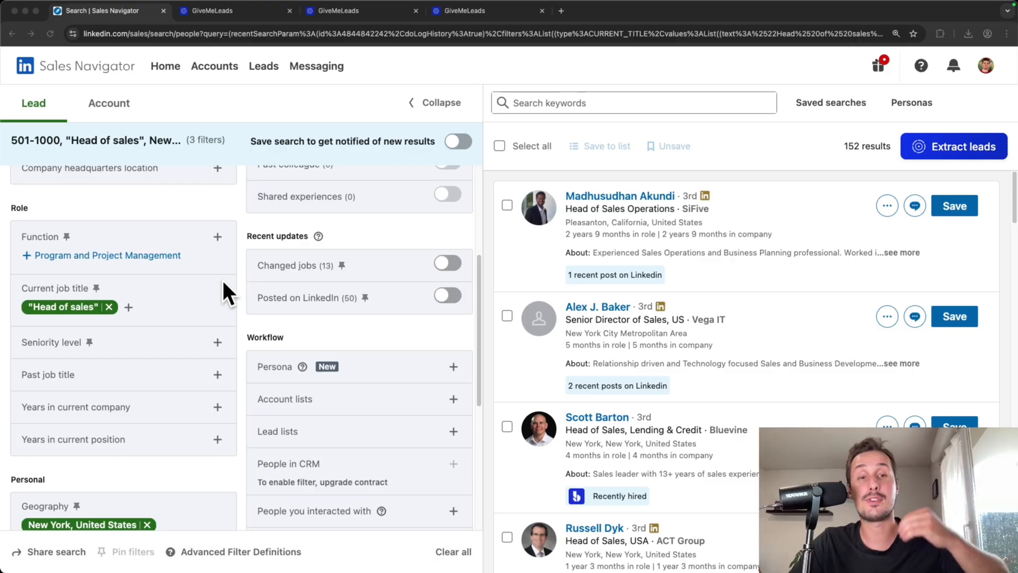
{"action": "scroll", "coordinate": [223, 282], "scroll_direction": "down", "scroll_amount": 2}
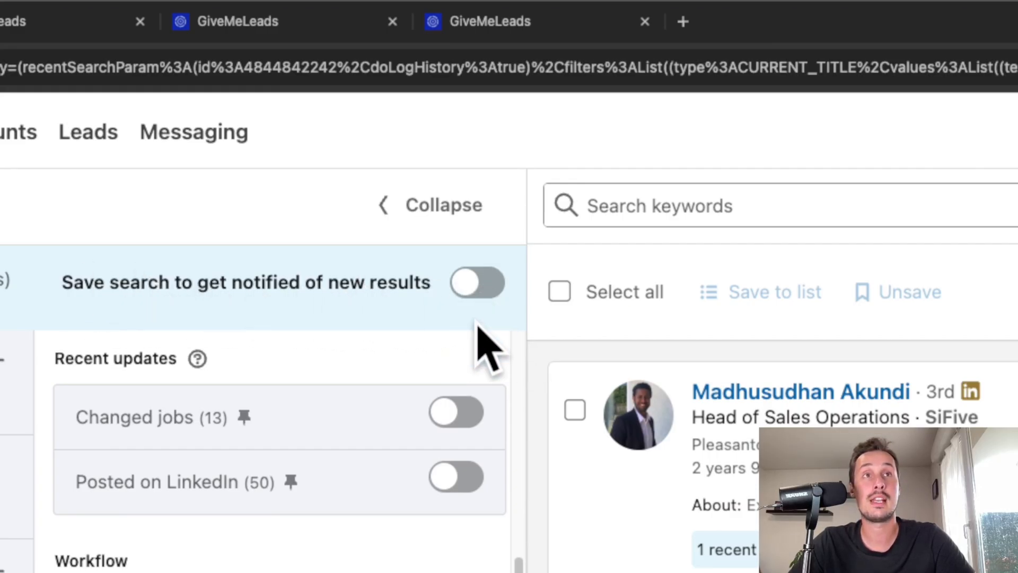
{"action": "left_click", "coordinate": [473, 282]}
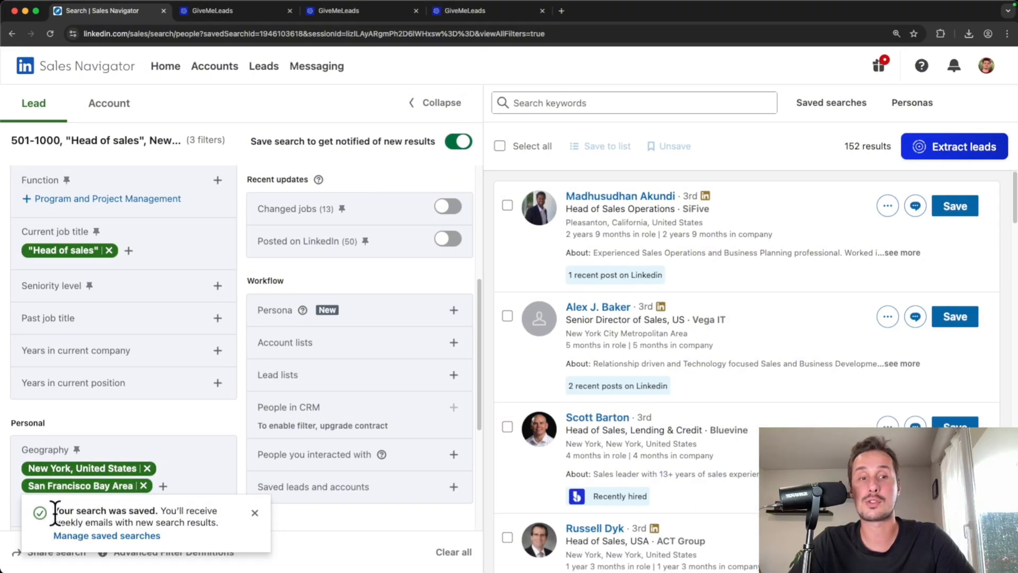
Rename the newly saved lead search as "Head of sales - Tutorial" and save the change
{"action": "scroll", "coordinate": [160, 282], "scroll_direction": "down", "scroll_amount": 1}
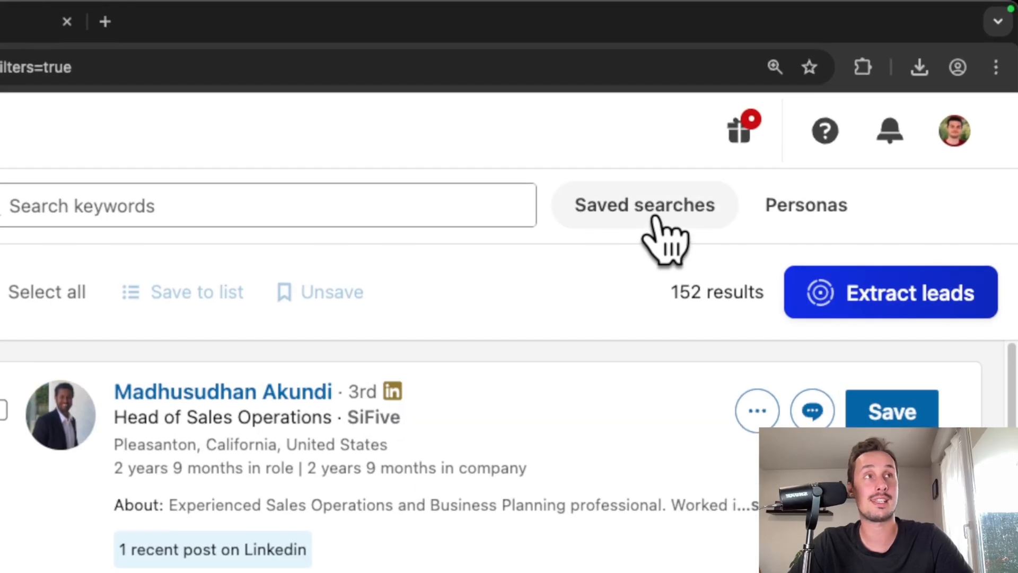
{"action": "left_click", "coordinate": [656, 217]}
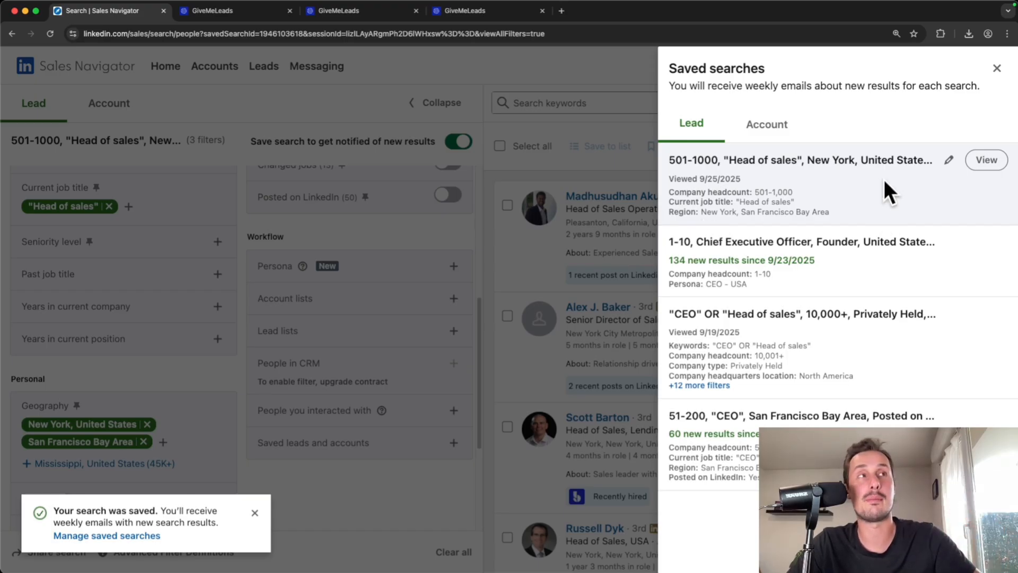
{"action": "left_click", "coordinate": [949, 160]}
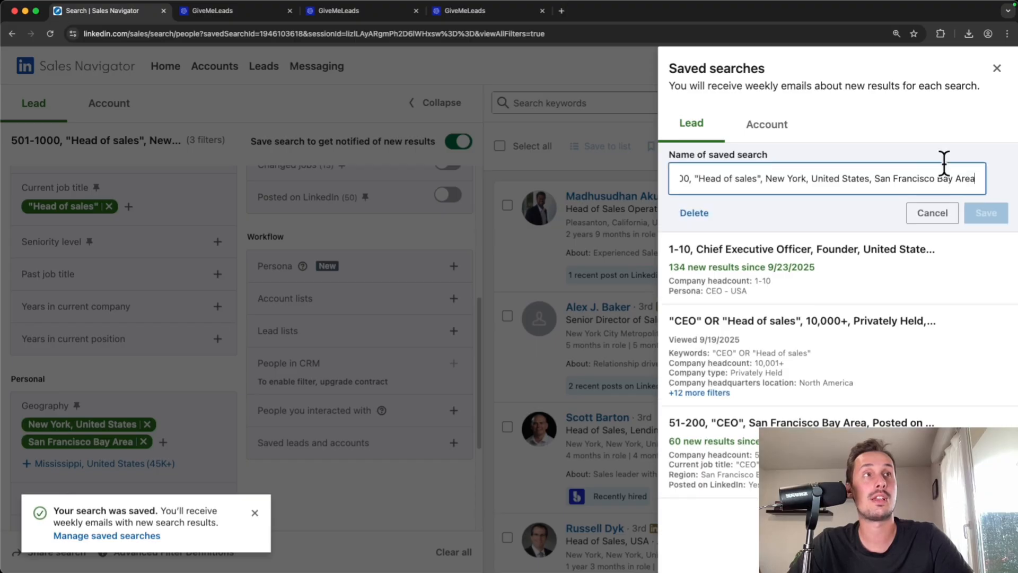
{"action": "key", "text": "super+a"}
{"action": "type", "text": "HEAD"}
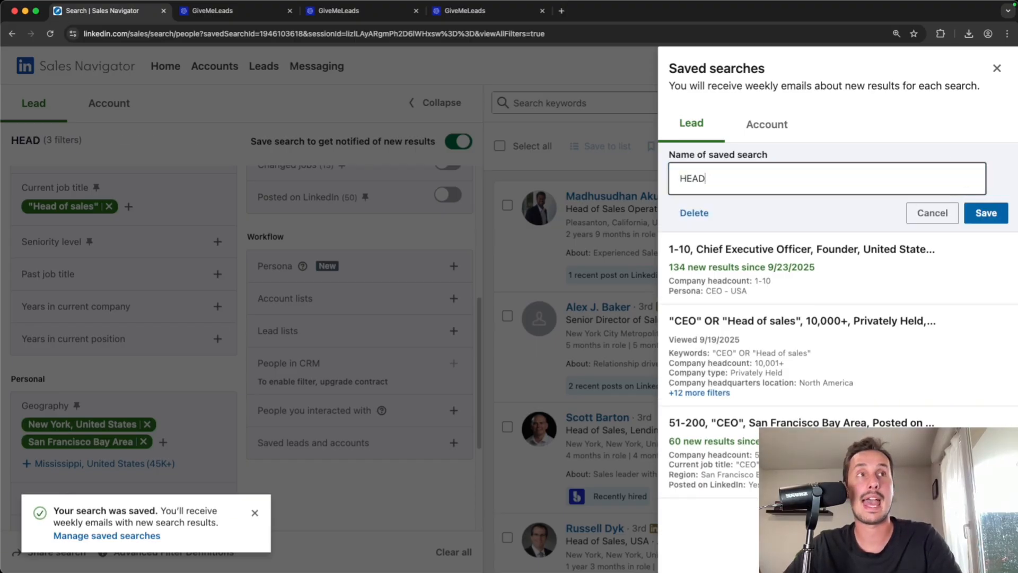
{"action": "key", "text": "BackSpace"}
{"action": "key", "text": "BackSpace"}
{"action": "key", "text": "BackSpace"}
{"action": "type", "text": "ead of sales "}
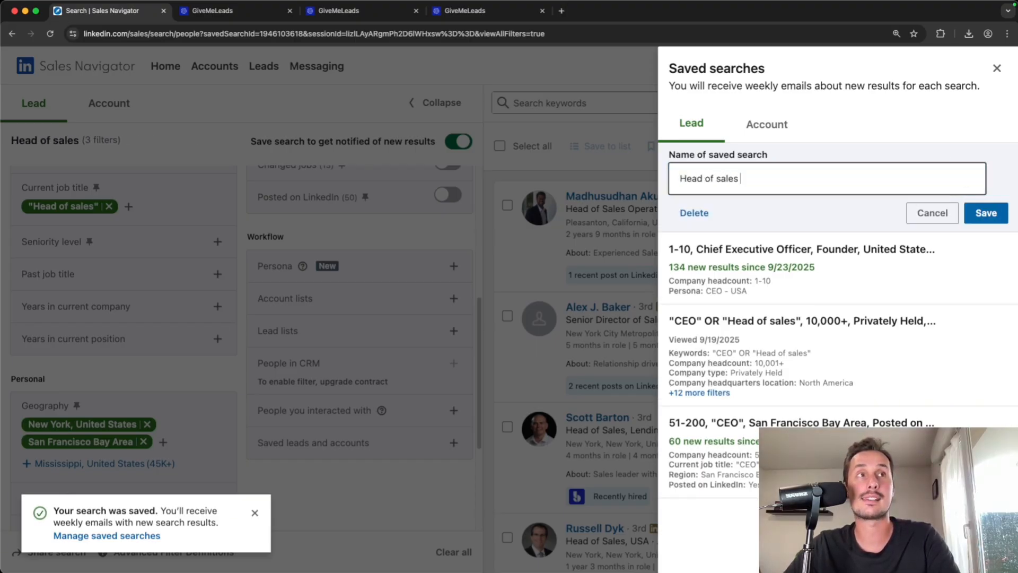
{"action": "type", "text": "- Tutorial"}
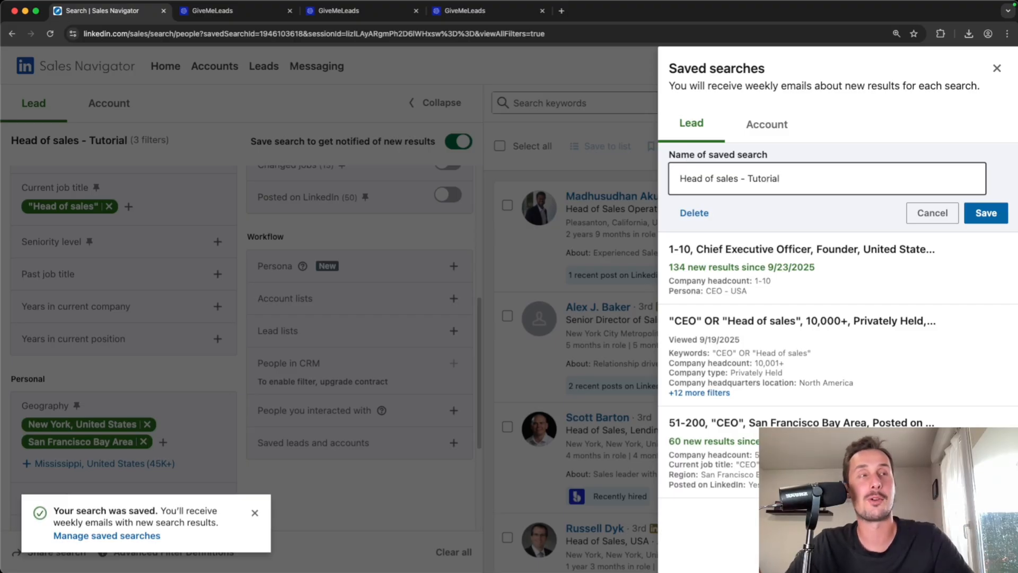
{"action": "left_click", "coordinate": [985, 213]}
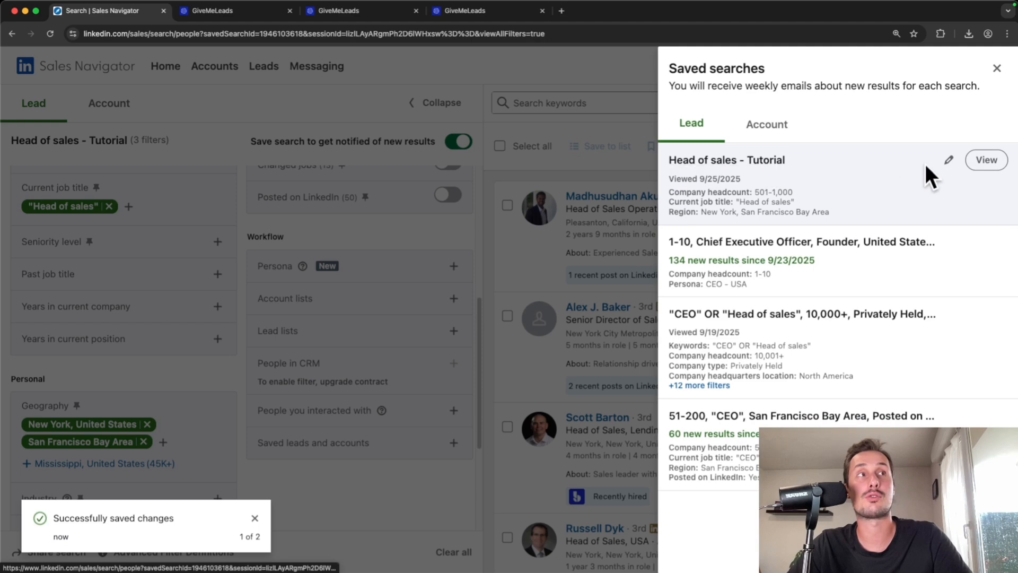
View the "Head of sales - Tutorial" saved search and expand its full set of filters
{"action": "left_click", "coordinate": [985, 161]}
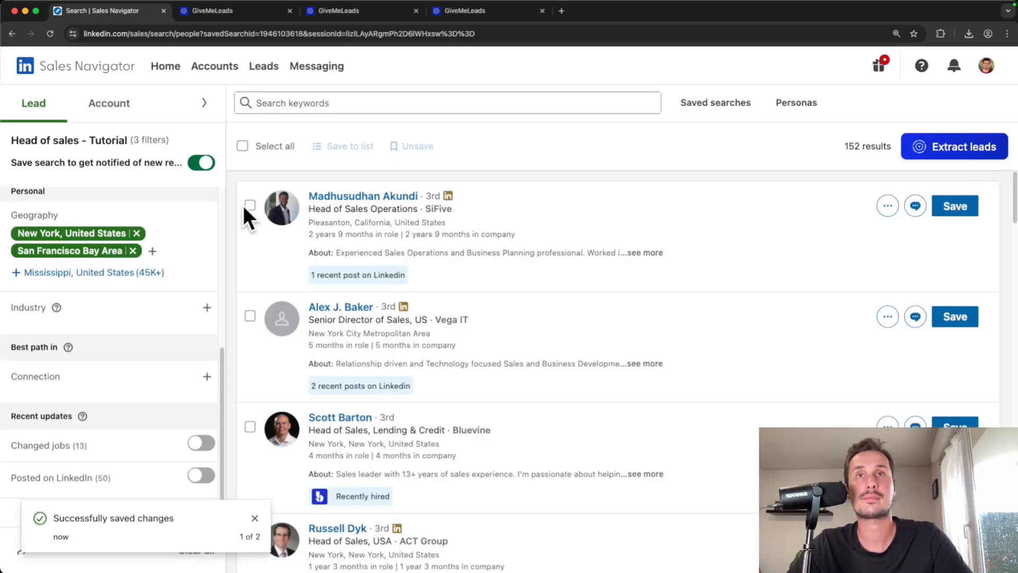
{"action": "left_click", "coordinate": [203, 102]}
{"action": "scroll", "coordinate": [210, 399], "scroll_direction": "up", "scroll_amount": 5}
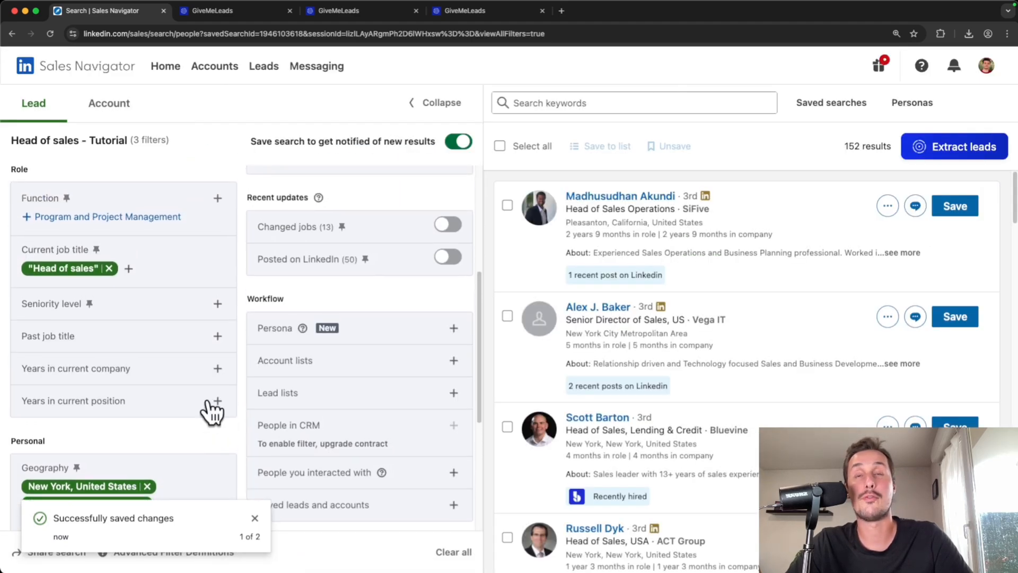
{"action": "scroll", "coordinate": [189, 284], "scroll_direction": "up", "scroll_amount": 3}
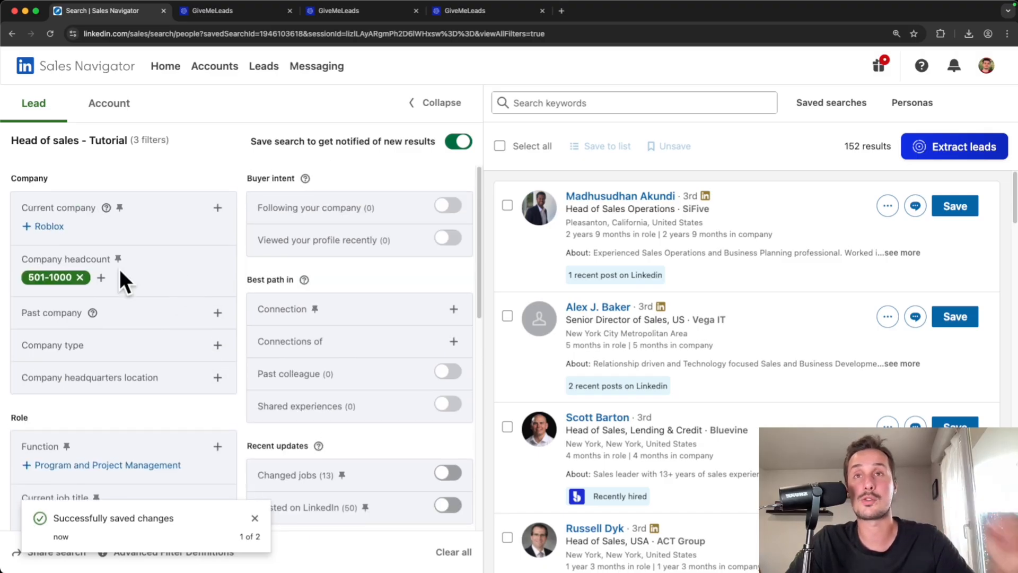
Remove the 501-1000 headcount, "Head of sales" job title, New York and San Francisco Bay Area filters from the lead search
{"action": "left_click", "coordinate": [79, 277]}
{"action": "scroll", "coordinate": [110, 304], "scroll_direction": "down", "scroll_amount": 6}
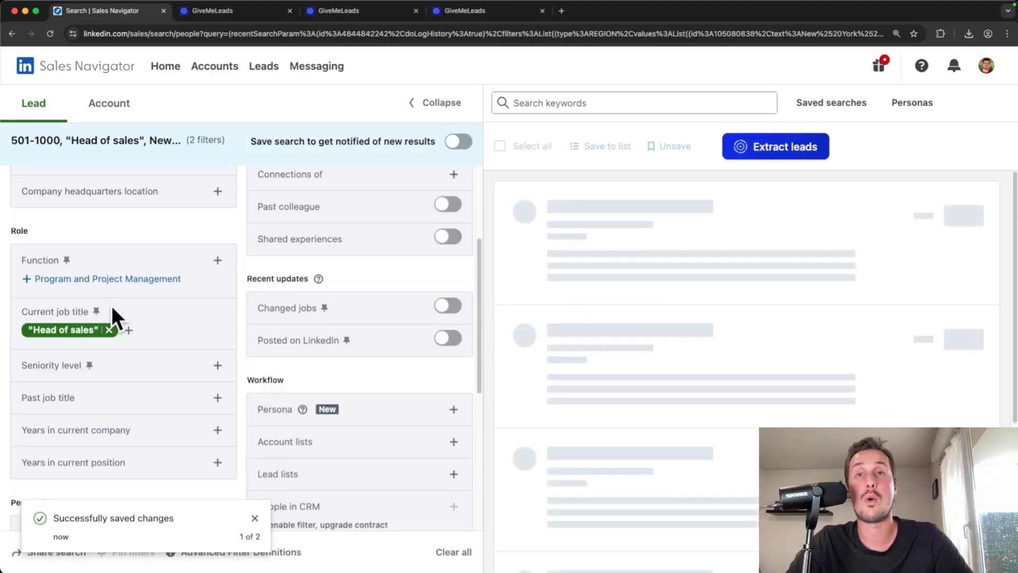
{"action": "left_click", "coordinate": [109, 187]}
{"action": "left_click", "coordinate": [147, 384]}
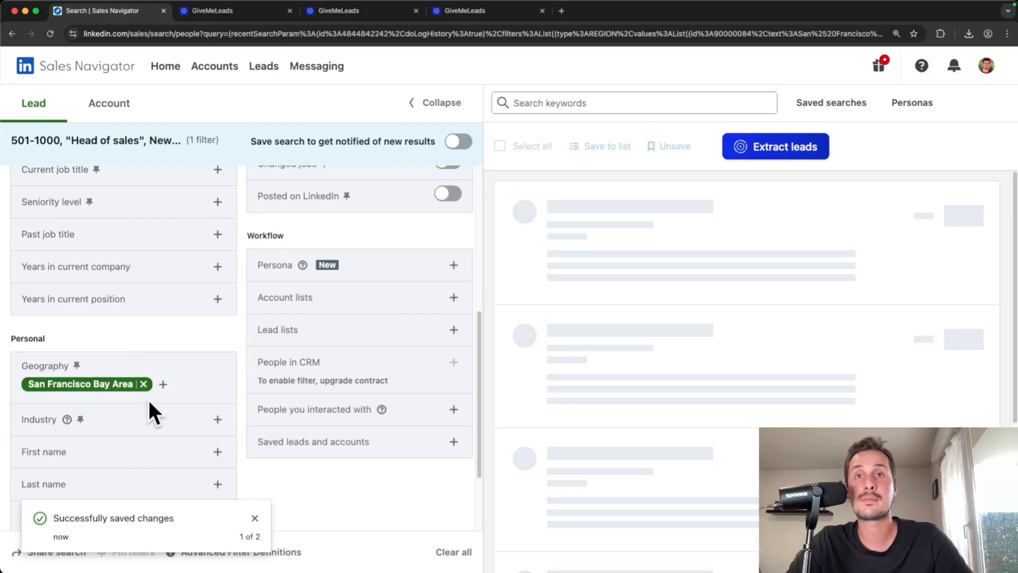
{"action": "left_click", "coordinate": [143, 384]}
{"action": "scroll", "coordinate": [132, 154], "scroll_direction": "up", "scroll_amount": 5}
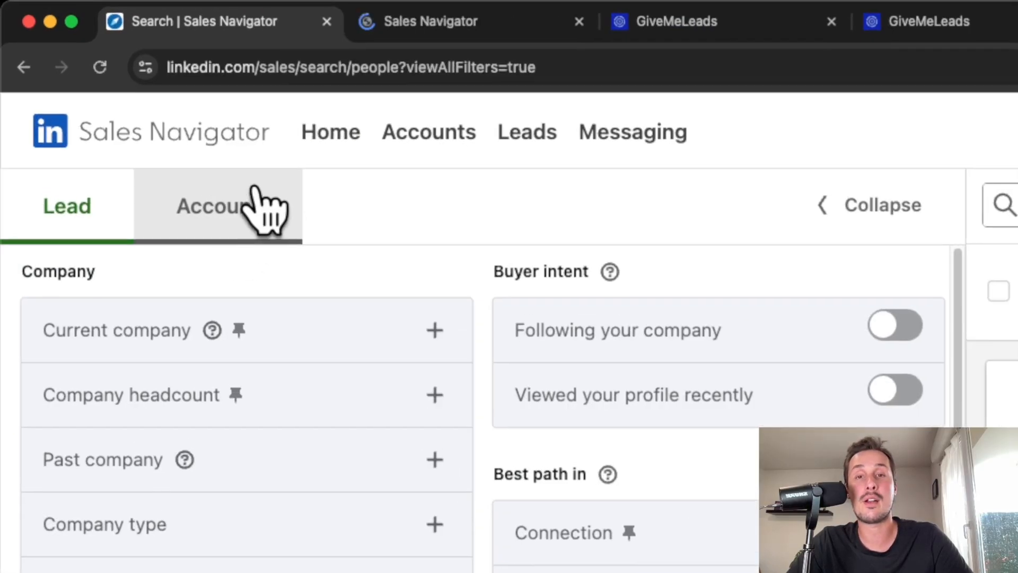
Switch to the account search, look at the company headcount filter and close it
{"action": "left_click", "coordinate": [233, 212]}
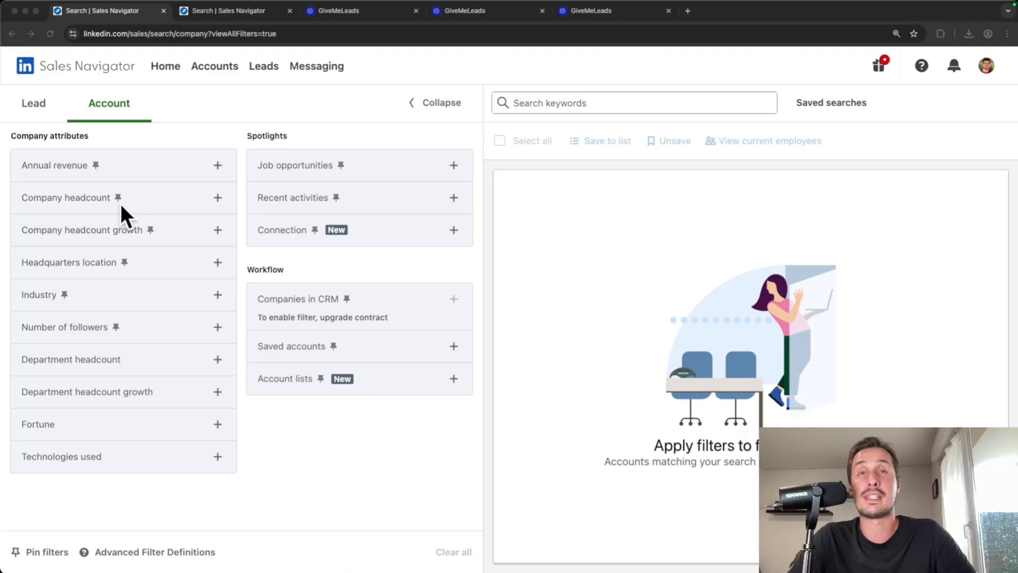
{"action": "left_click", "coordinate": [217, 197]}
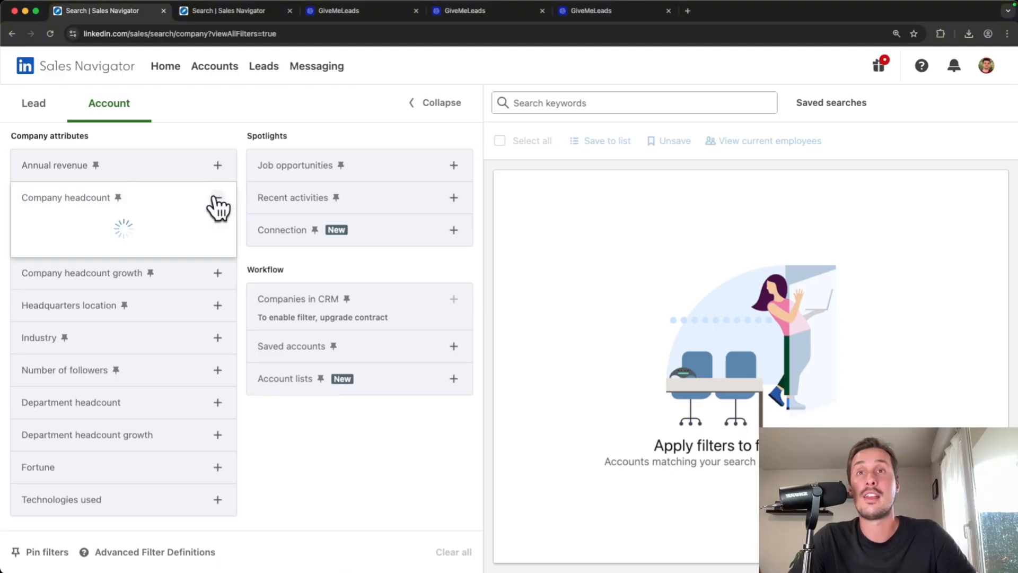
{"action": "scroll", "coordinate": [106, 265], "scroll_direction": "down", "scroll_amount": 1}
{"action": "scroll", "coordinate": [108, 283], "scroll_direction": "down", "scroll_amount": 1}
{"action": "left_click", "coordinate": [345, 492]}
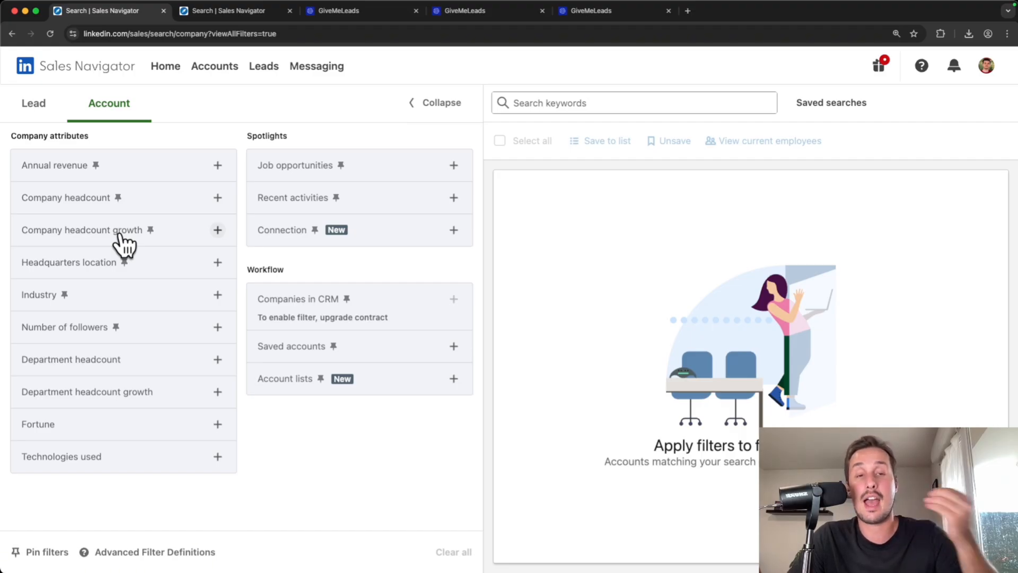
Filter accounts by company headcount 1,001-5,000 and a minimum company headcount growth of 5%
{"action": "left_click", "coordinate": [217, 198]}
{"action": "scroll", "coordinate": [69, 217], "scroll_direction": "down", "scroll_amount": 2}
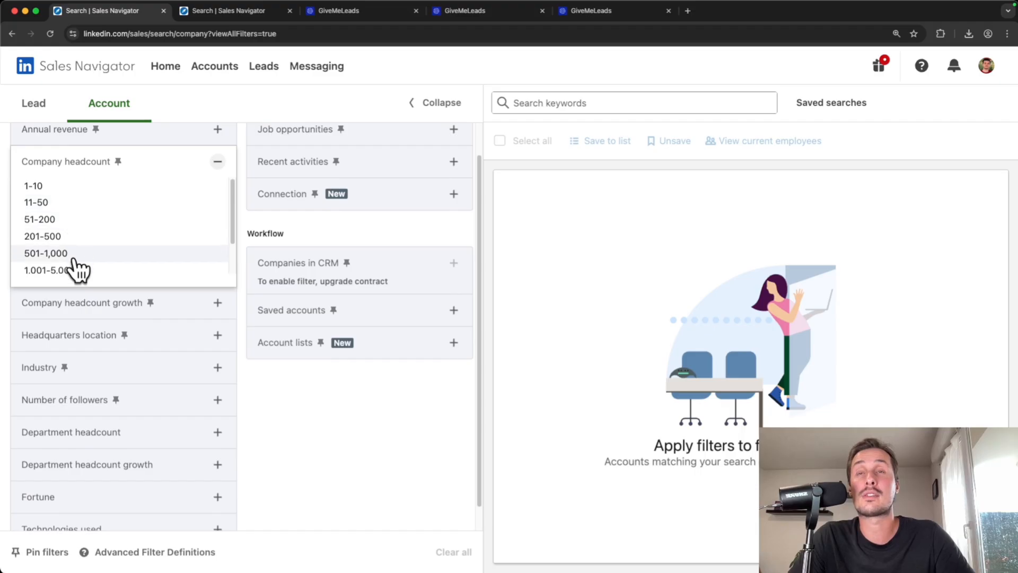
{"action": "left_click", "coordinate": [54, 271]}
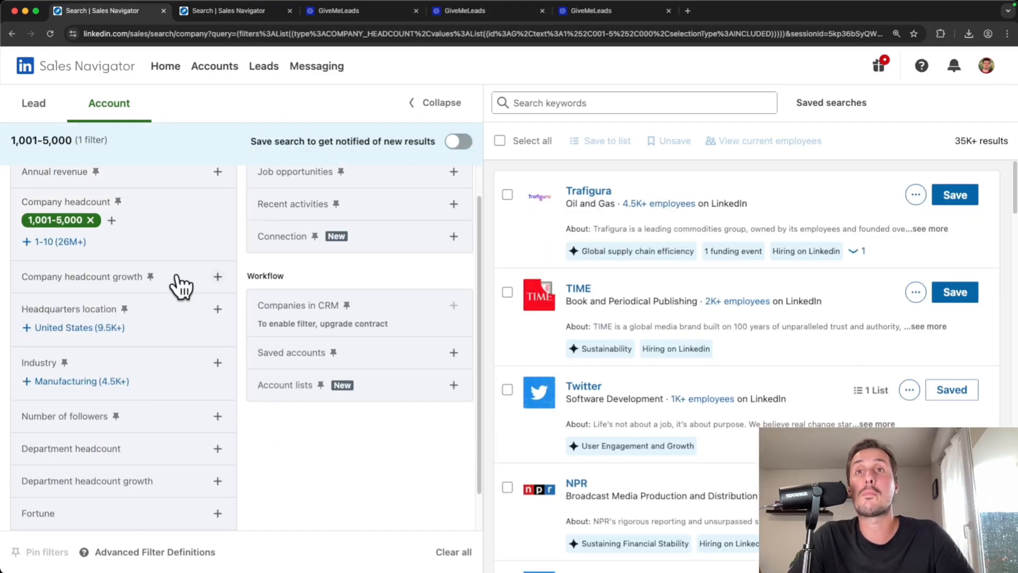
{"action": "left_click", "coordinate": [218, 276]}
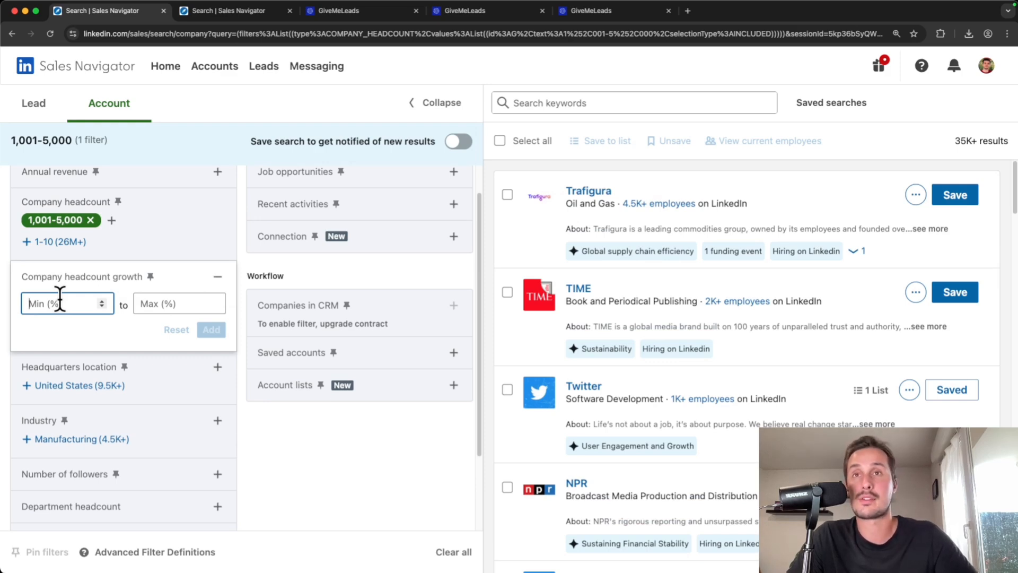
{"action": "type", "text": "5"}
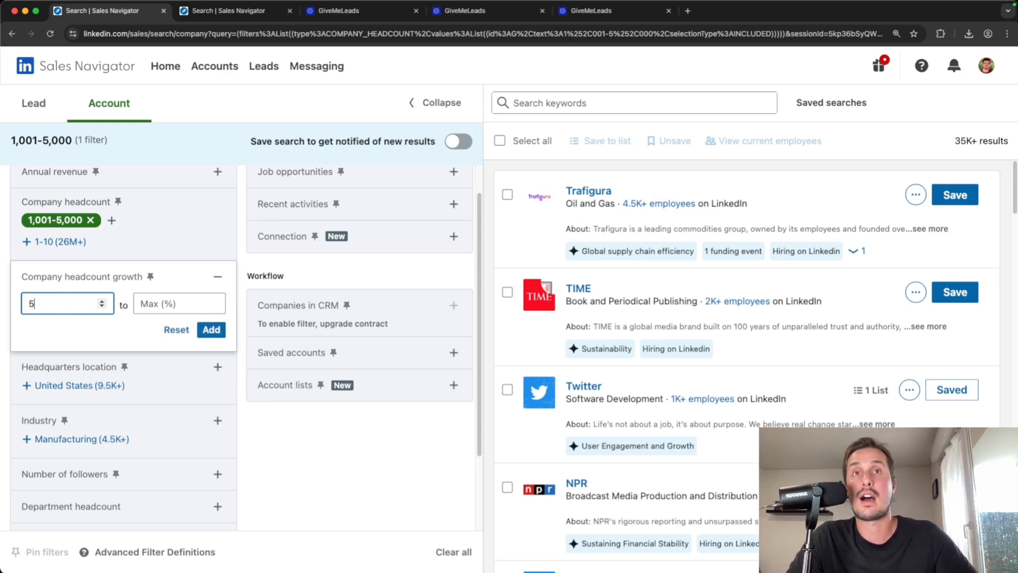
{"action": "left_click", "coordinate": [211, 329]}
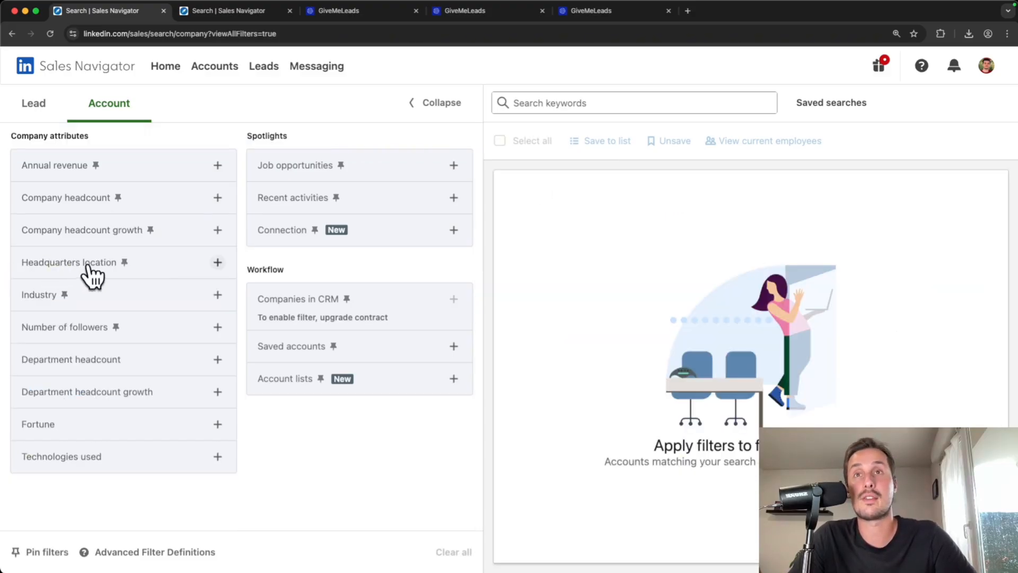
Filter accounts by the Computer Games industry and look through the matching companies
{"action": "left_click", "coordinate": [53, 298]}
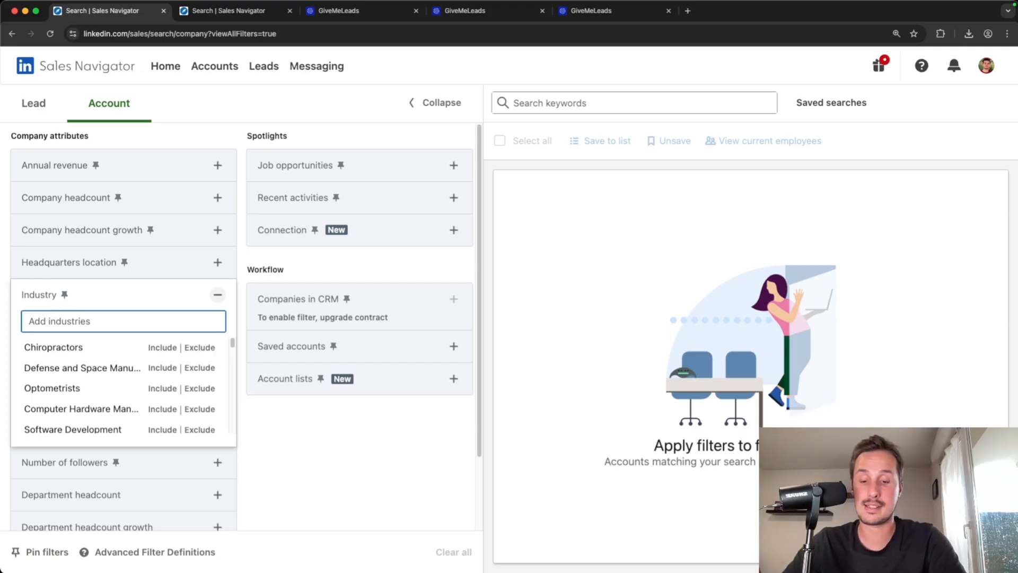
{"action": "type", "text": "computer"}
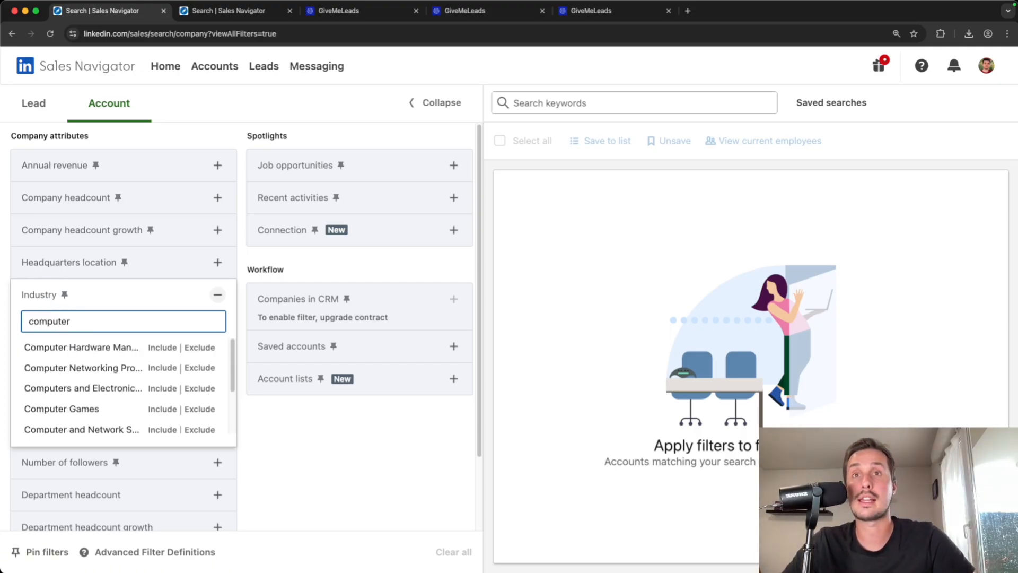
{"action": "scroll", "coordinate": [114, 345], "scroll_direction": "down", "scroll_amount": 1}
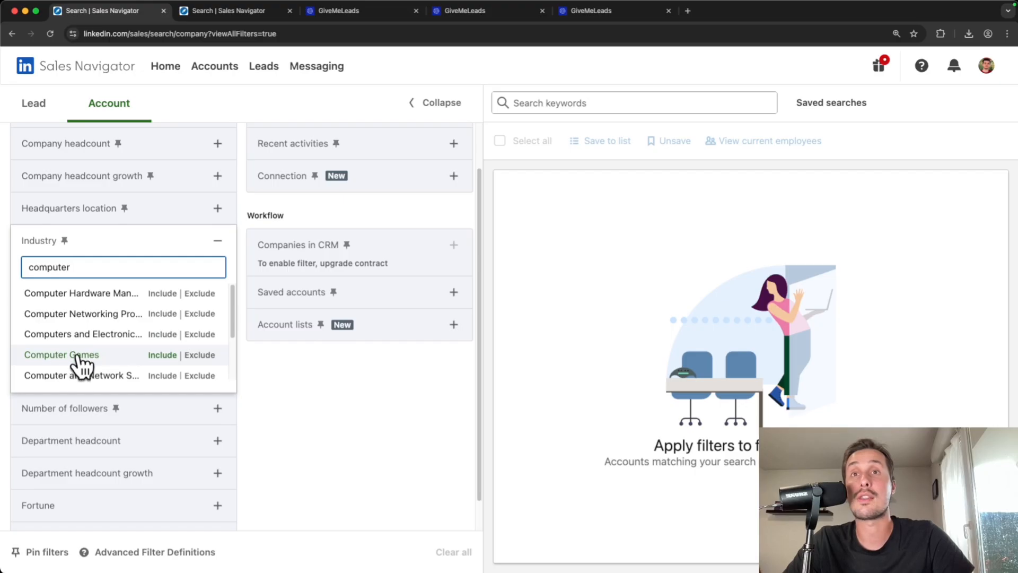
{"action": "left_click", "coordinate": [165, 355]}
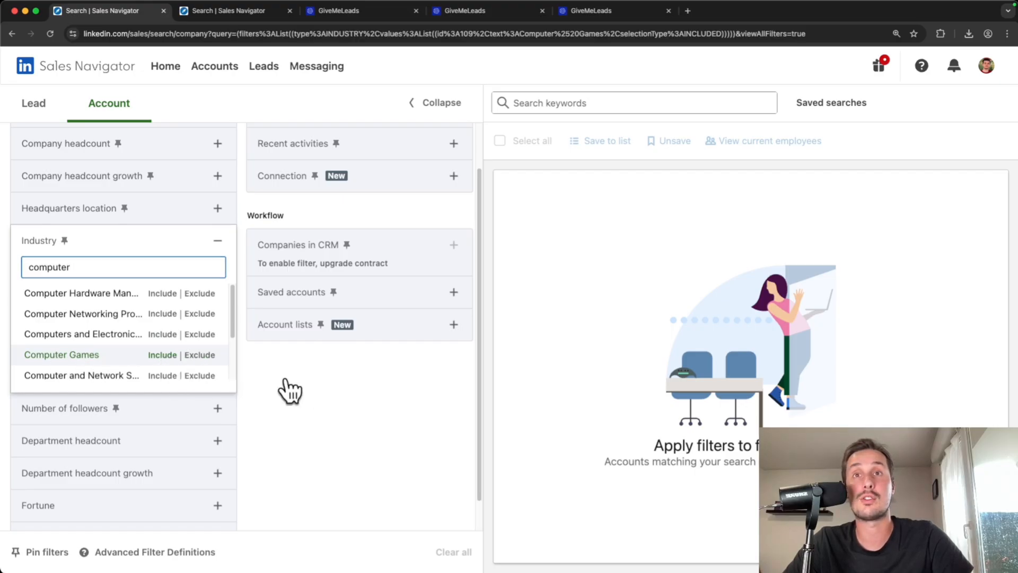
{"action": "left_click", "coordinate": [392, 412]}
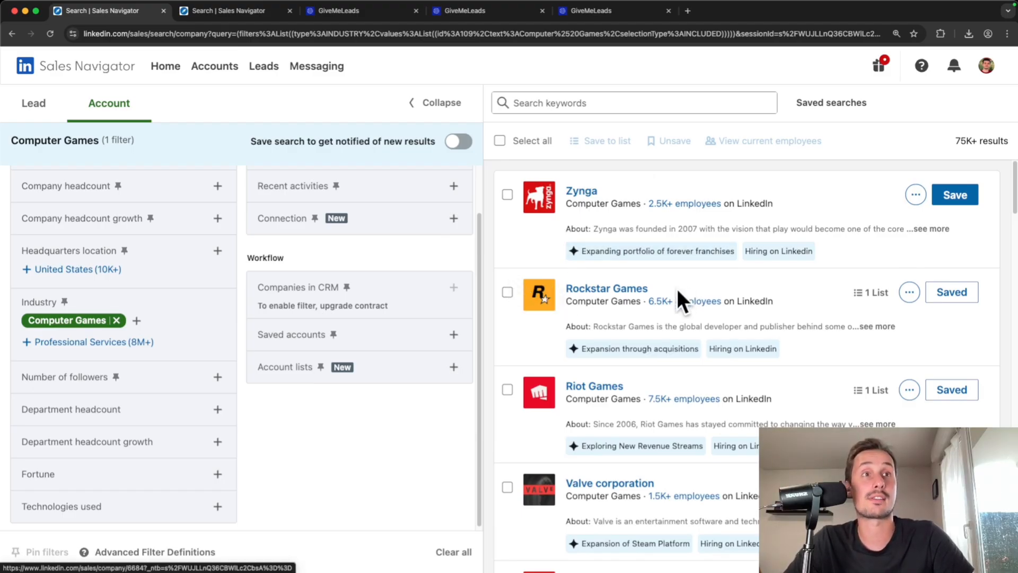
{"action": "scroll", "coordinate": [677, 289], "scroll_direction": "down", "scroll_amount": 4}
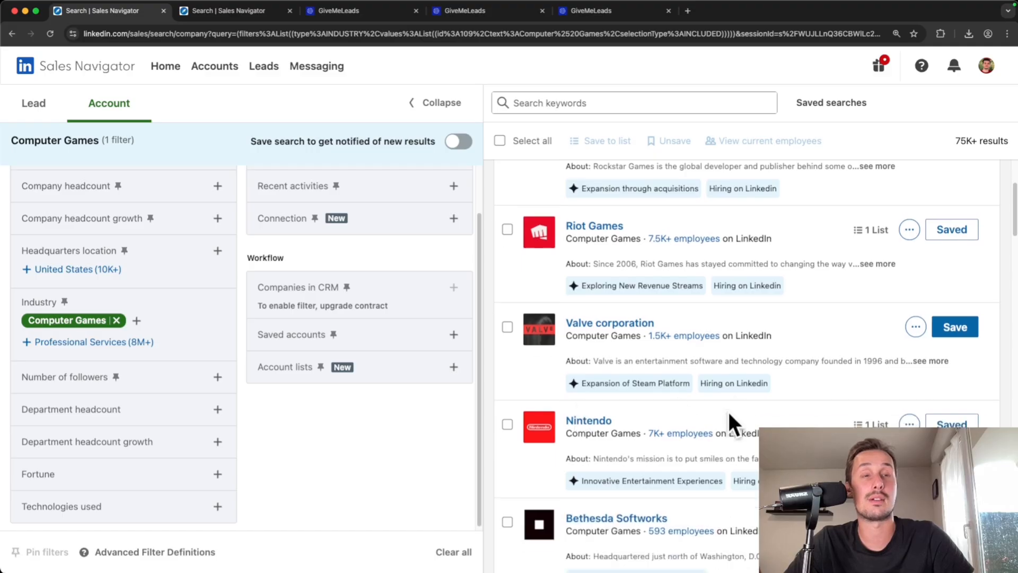
{"action": "scroll", "coordinate": [729, 416], "scroll_direction": "down", "scroll_amount": 4}
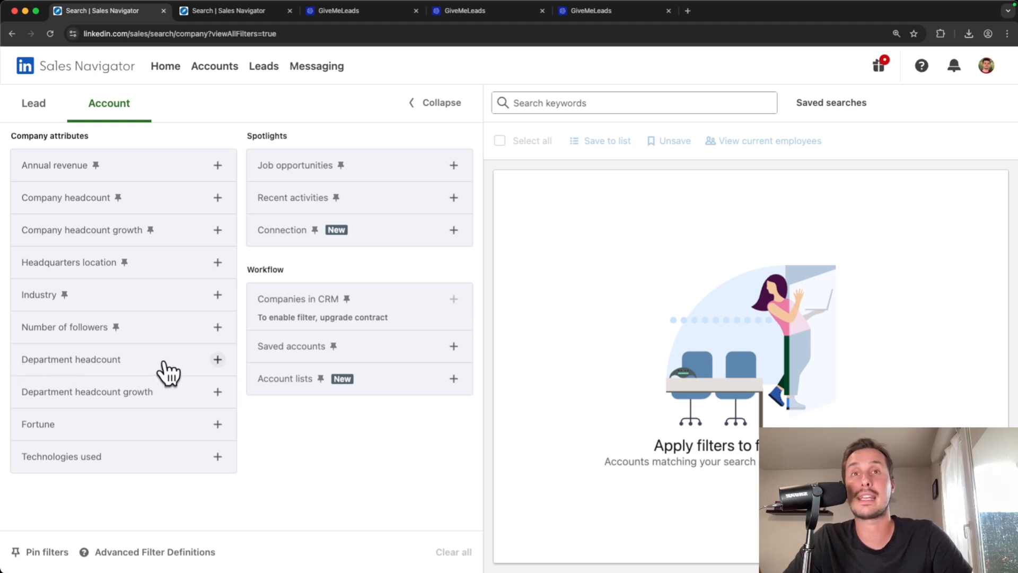
Filter accounts by department headcount, choosing the Sales department with a minimum of 5
{"action": "left_click", "coordinate": [195, 366]}
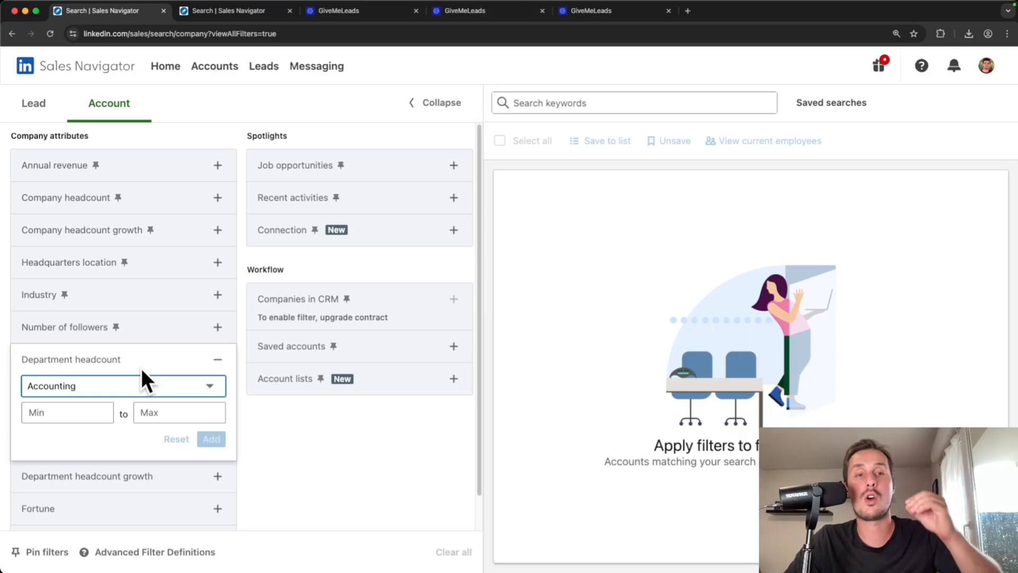
{"action": "left_click", "coordinate": [157, 381]}
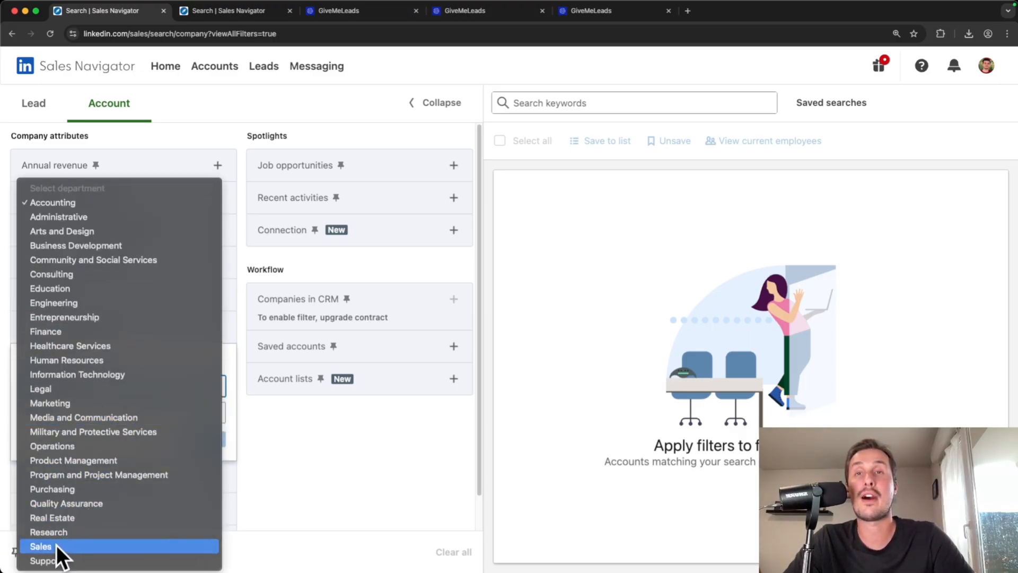
{"action": "left_click", "coordinate": [56, 547]}
{"action": "left_click", "coordinate": [59, 412]}
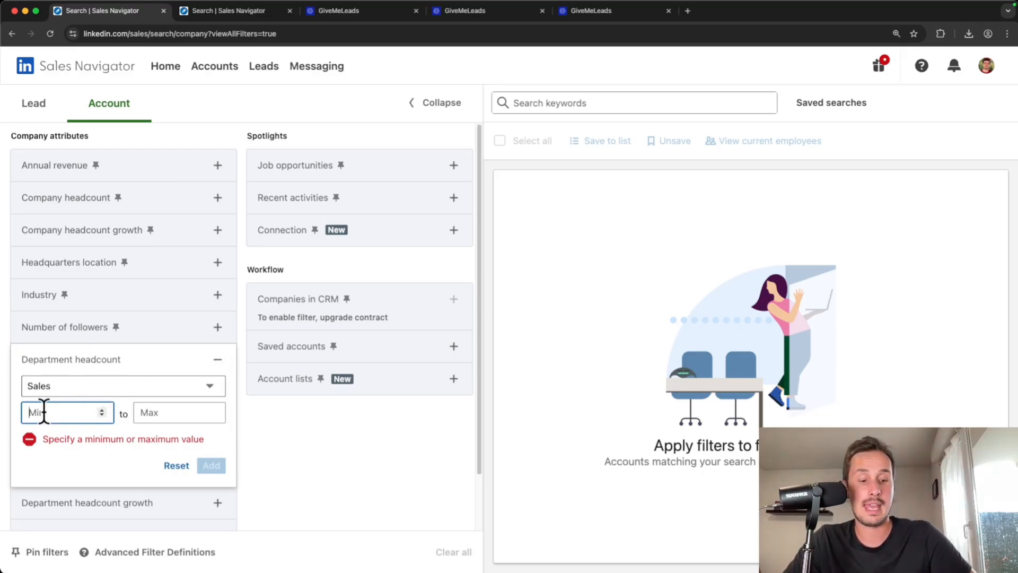
{"action": "type", "text": "5"}
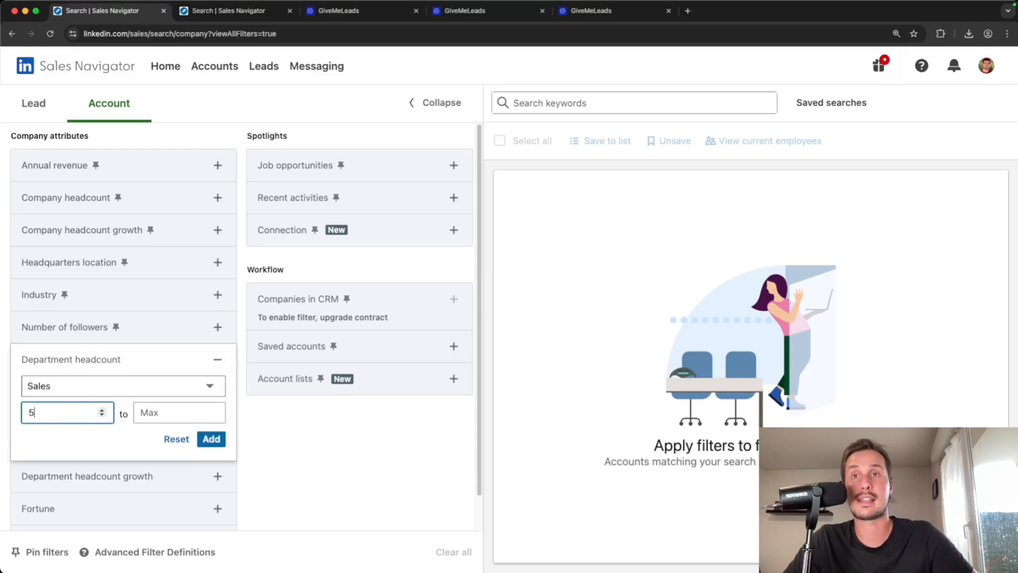
{"action": "left_click", "coordinate": [204, 439]}
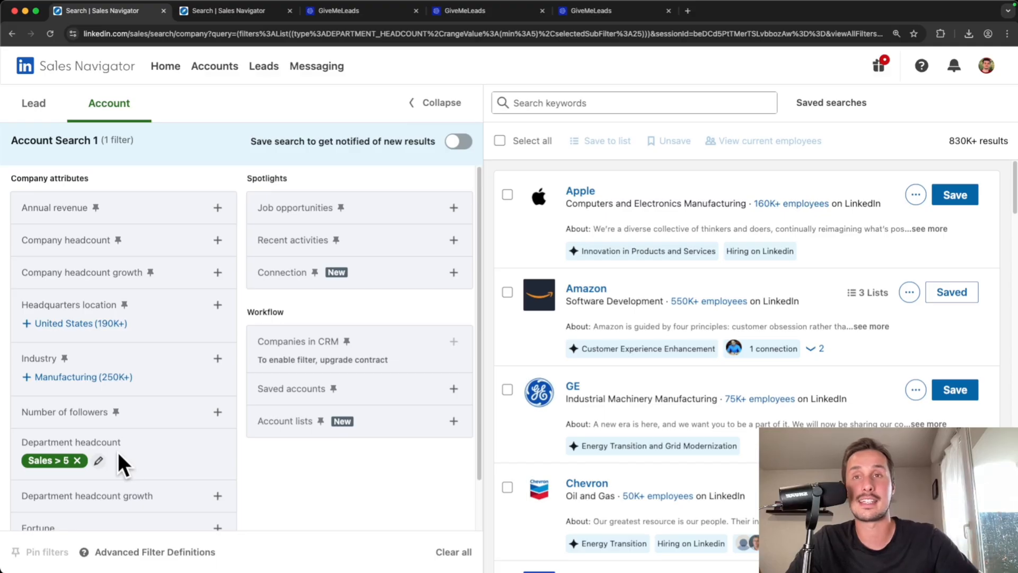
Add a department headcount growth filter for the Sales department with a minimum of 20%
{"action": "scroll", "coordinate": [68, 416], "scroll_direction": "down", "scroll_amount": 2}
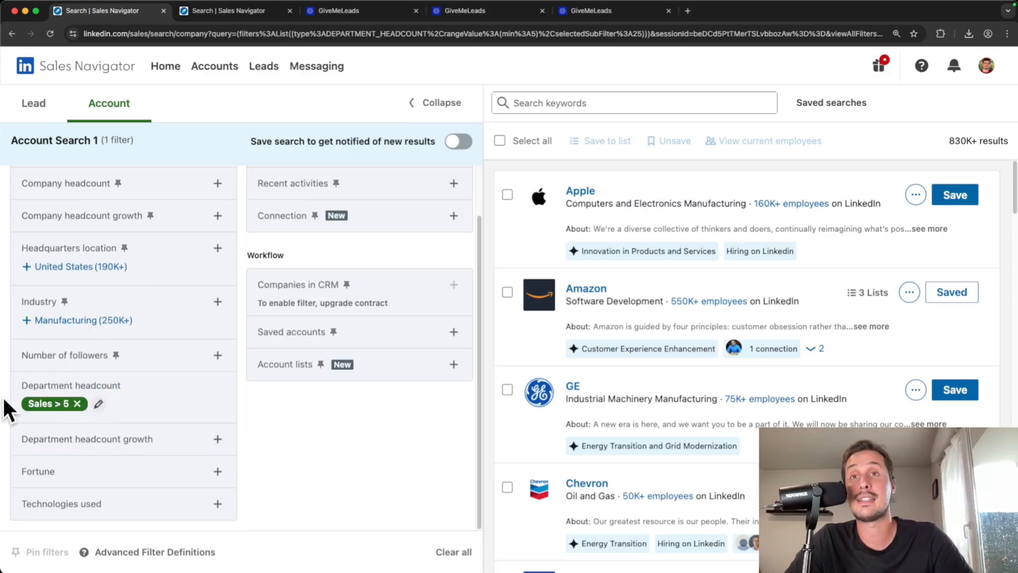
{"action": "left_click", "coordinate": [217, 439]}
{"action": "left_click", "coordinate": [186, 449]}
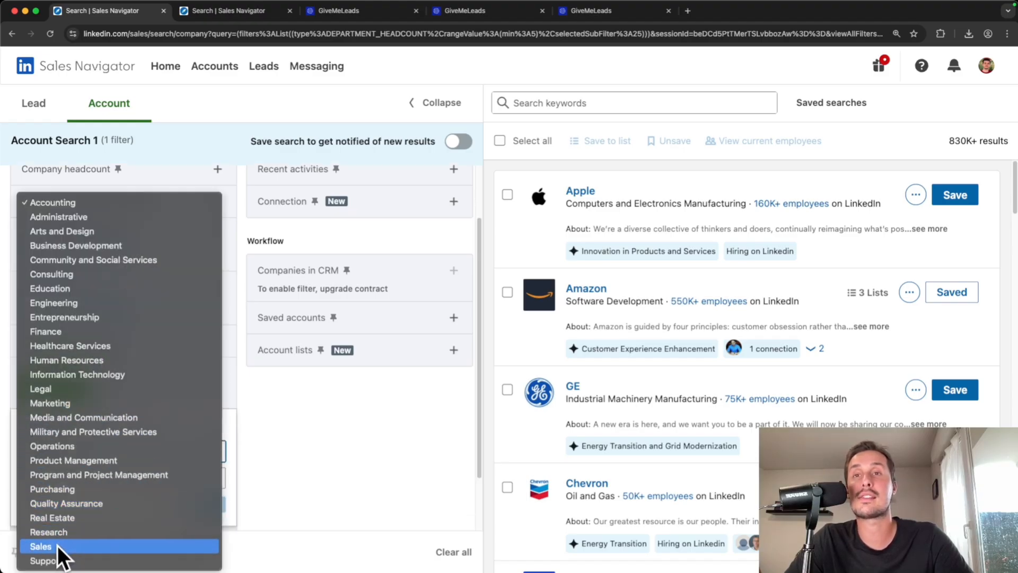
{"action": "left_click", "coordinate": [41, 547]}
{"action": "left_click", "coordinate": [68, 477]}
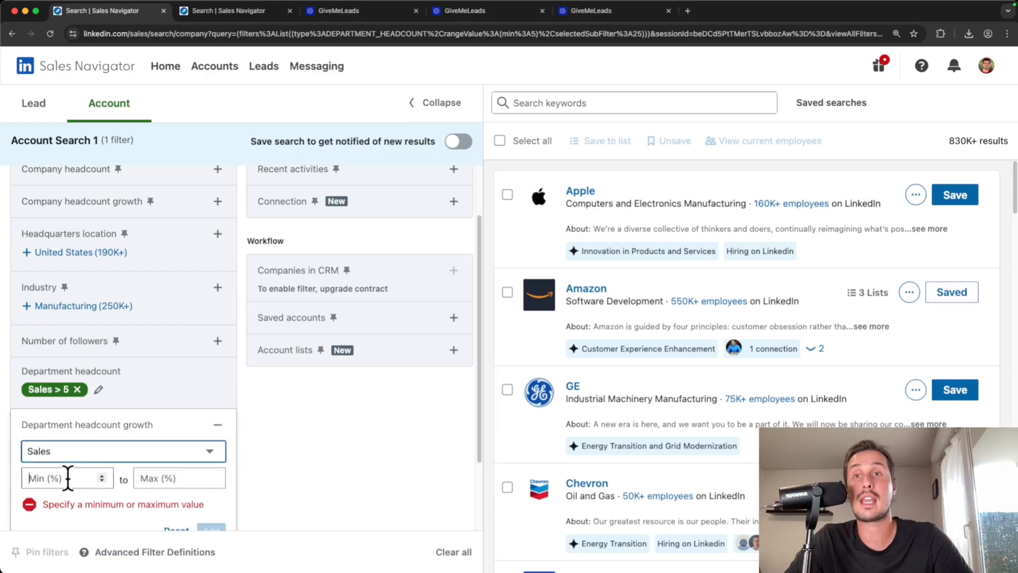
{"action": "type", "text": "20"}
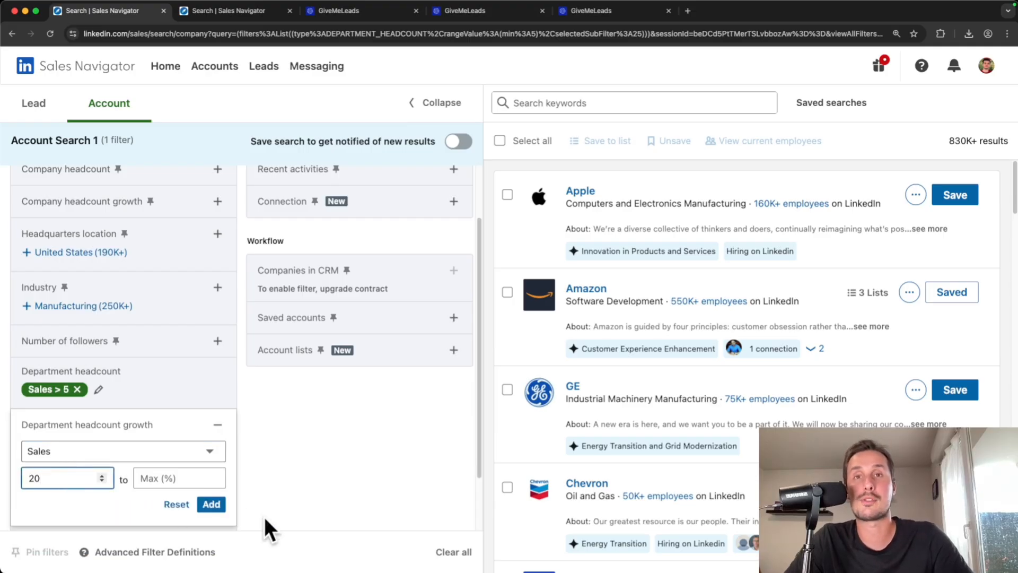
{"action": "left_click", "coordinate": [212, 504]}
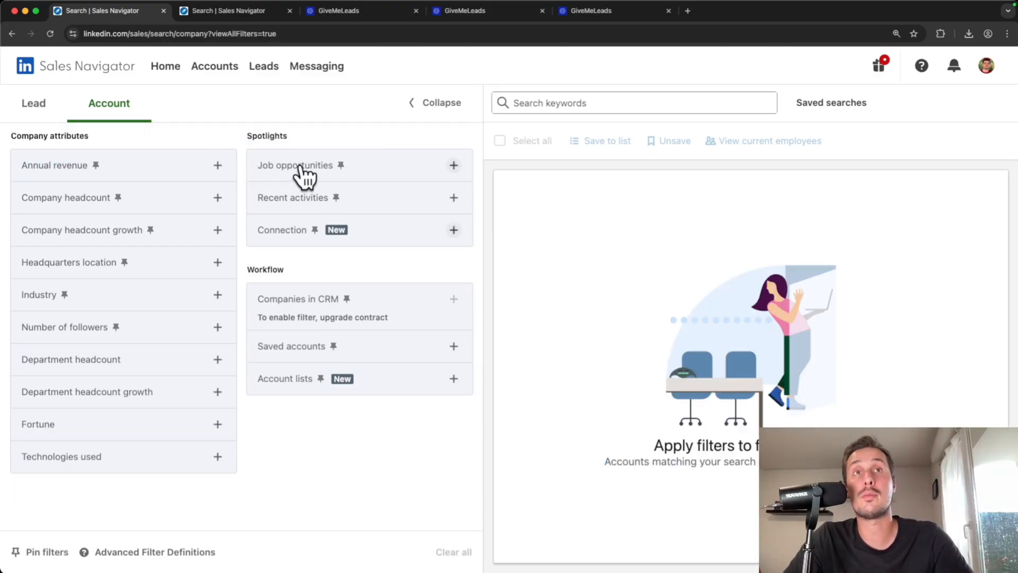
Try the "Hiring on Linkedin" job opportunities filter, remove it, and filter by "Senior leadership changes in last 3 months" instead
{"action": "left_click", "coordinate": [454, 165]}
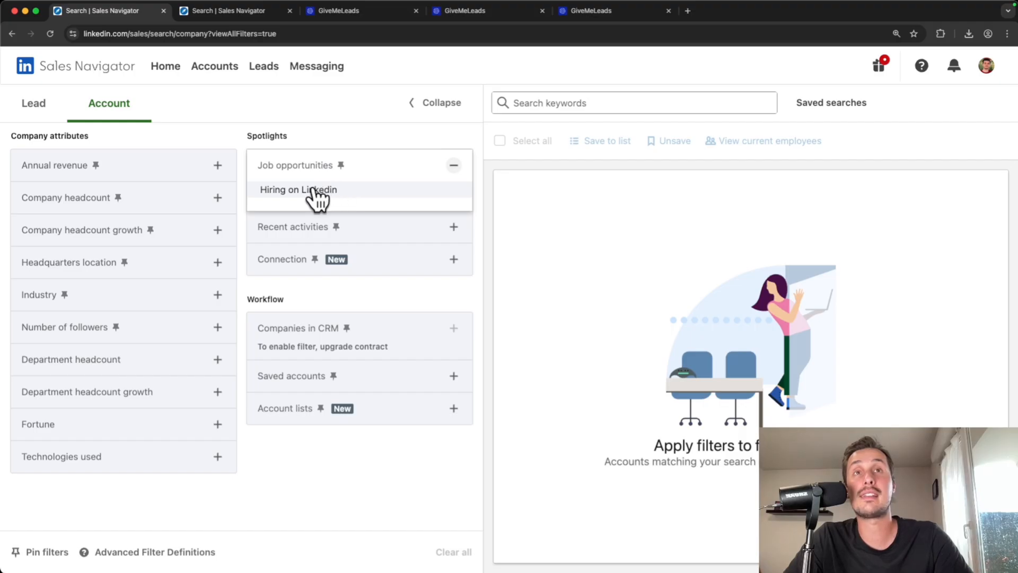
{"action": "left_click", "coordinate": [269, 192]}
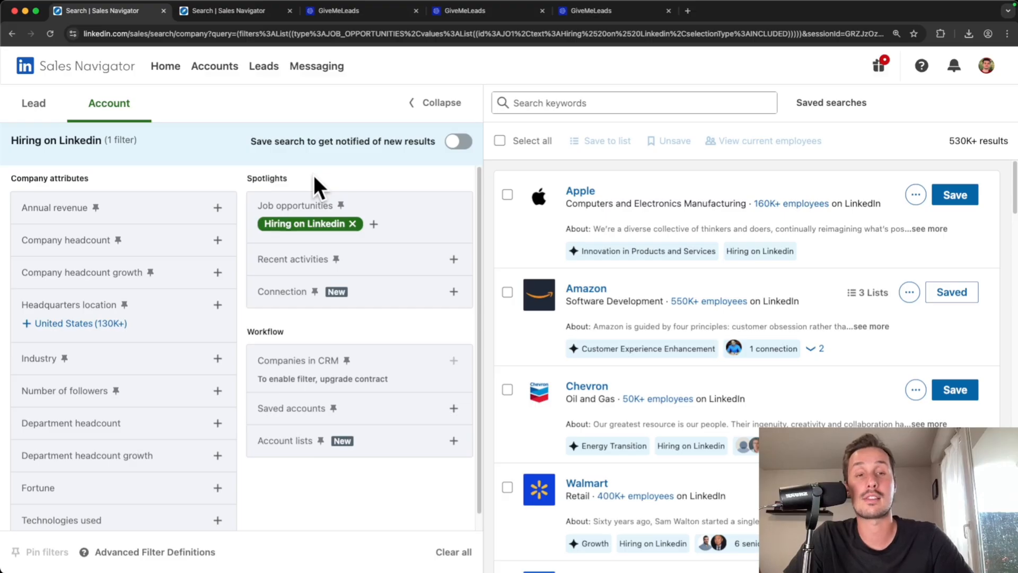
{"action": "left_click", "coordinate": [353, 224]}
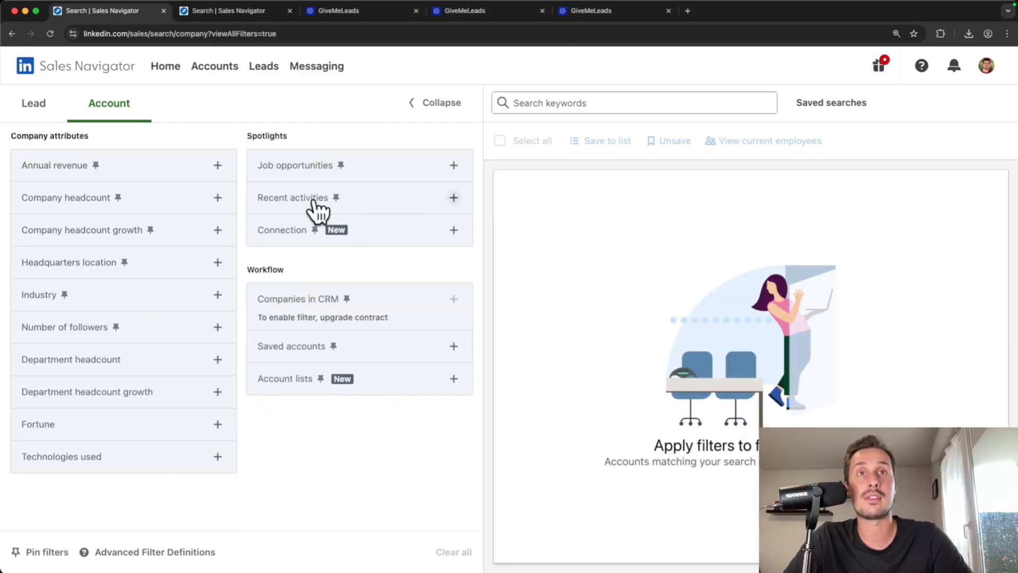
{"action": "left_click", "coordinate": [282, 206]}
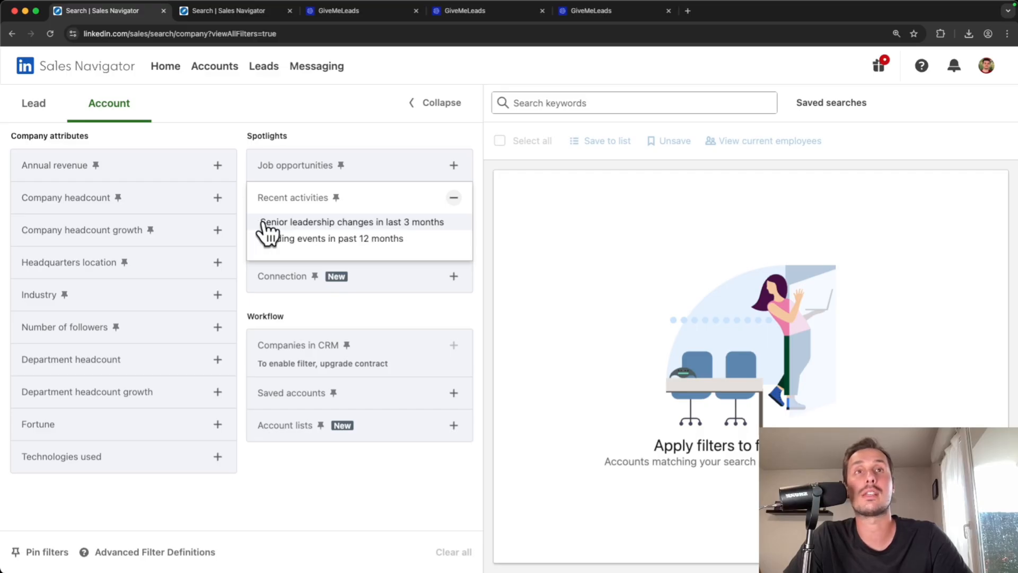
{"action": "left_click", "coordinate": [321, 222]}
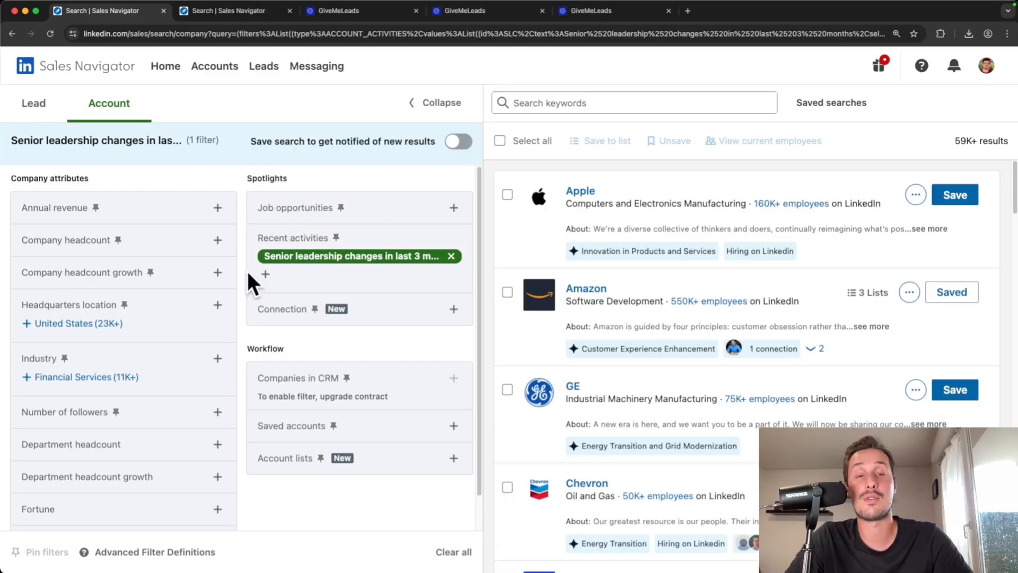
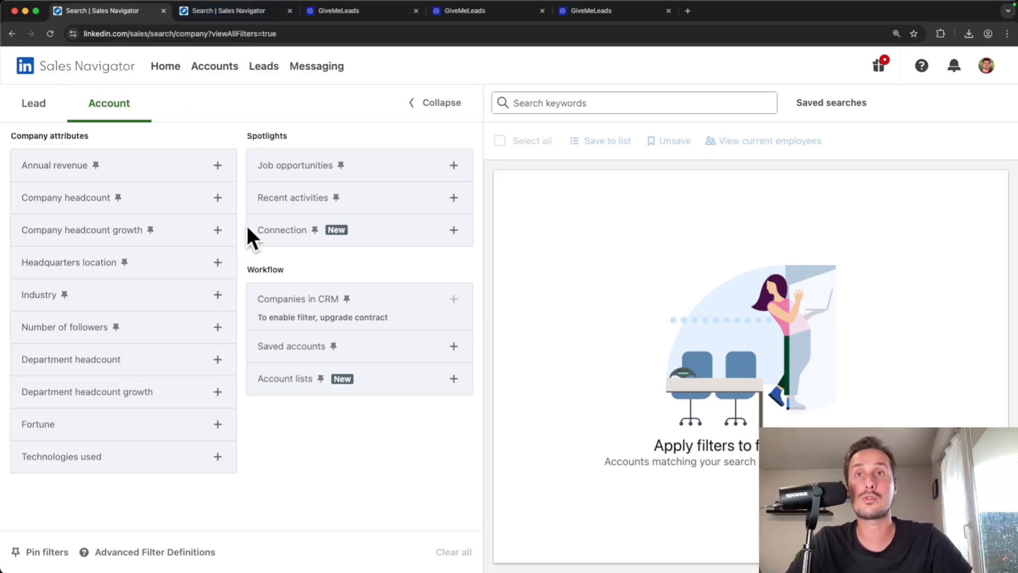
Filter accounts by company headcount 11-50 and 51-200 and headquarters location United States
{"action": "left_click", "coordinate": [218, 199]}
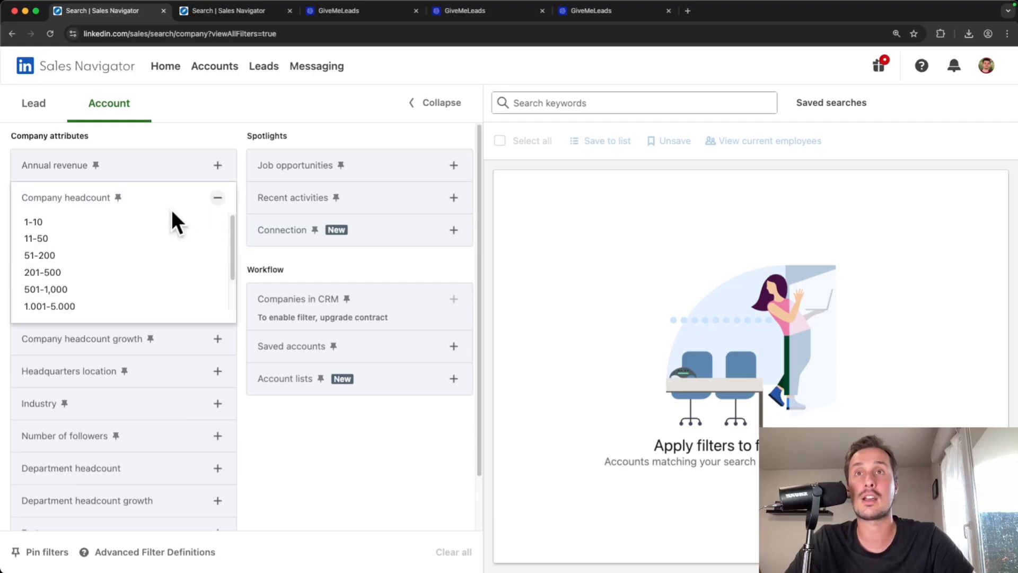
{"action": "left_click", "coordinate": [46, 238]}
{"action": "left_click", "coordinate": [69, 303]}
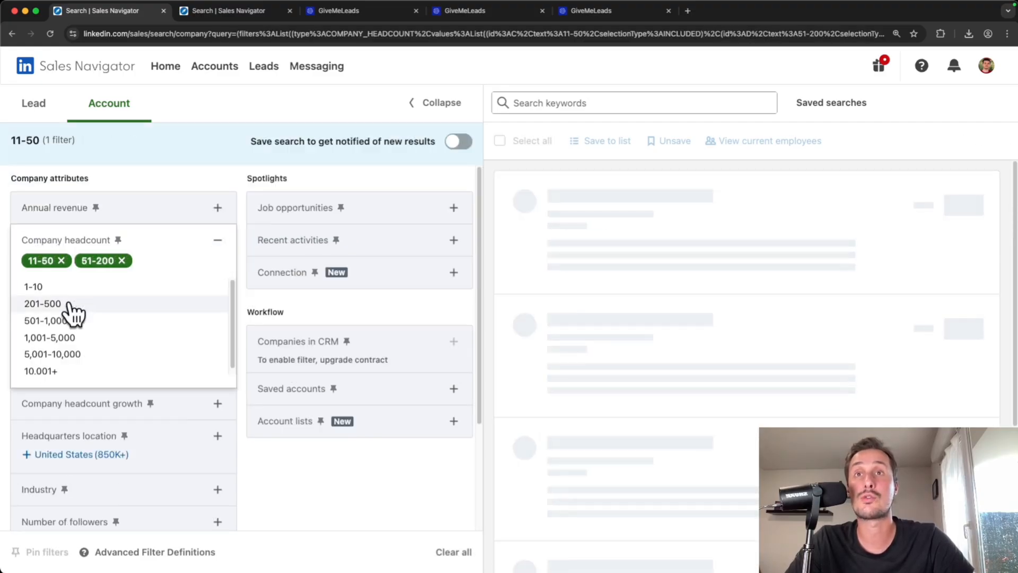
{"action": "left_click", "coordinate": [318, 489]}
{"action": "scroll", "coordinate": [223, 382], "scroll_direction": "down", "scroll_amount": 1}
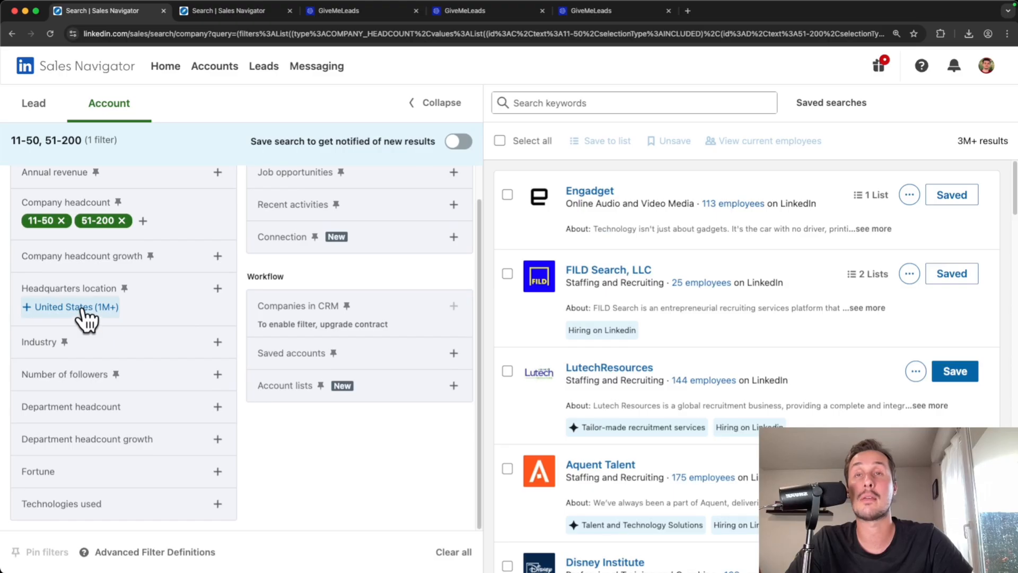
{"action": "left_click", "coordinate": [83, 310]}
Narrow the account search to the Computer Games industry and companies that are "Hiring on Linkedin"
{"action": "left_click", "coordinate": [217, 341]}
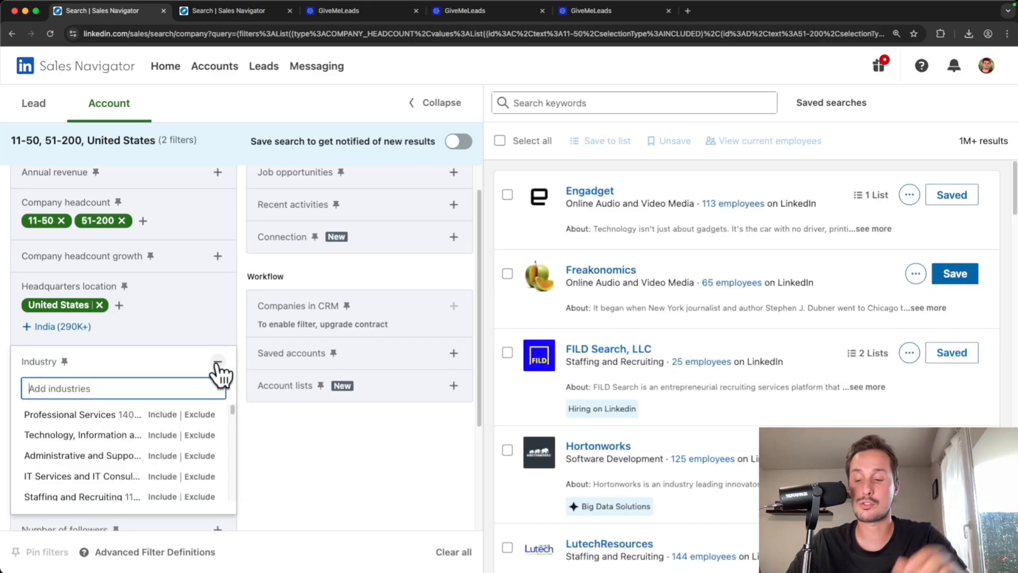
{"action": "type", "text": "computer"}
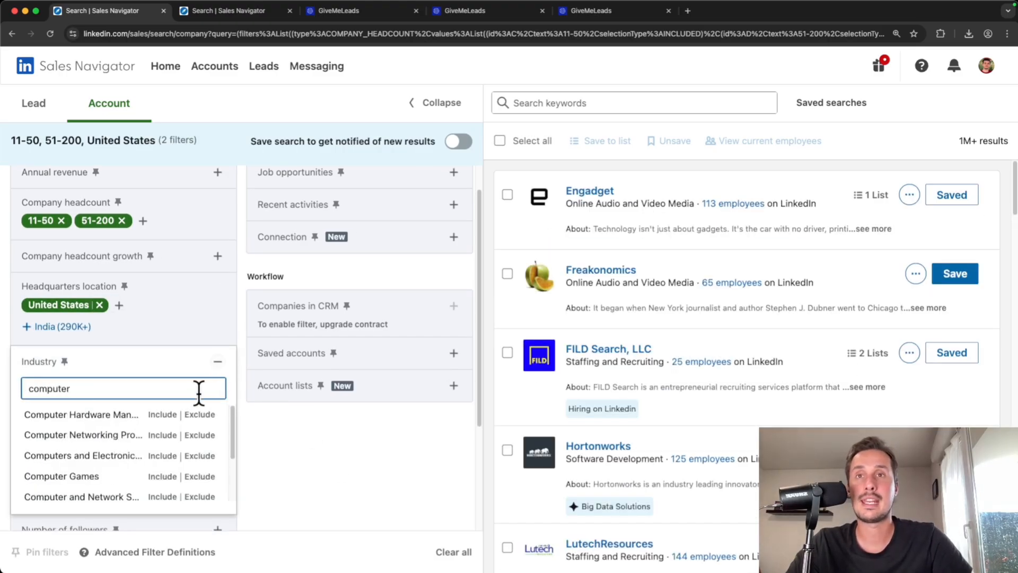
{"action": "left_click", "coordinate": [162, 476]}
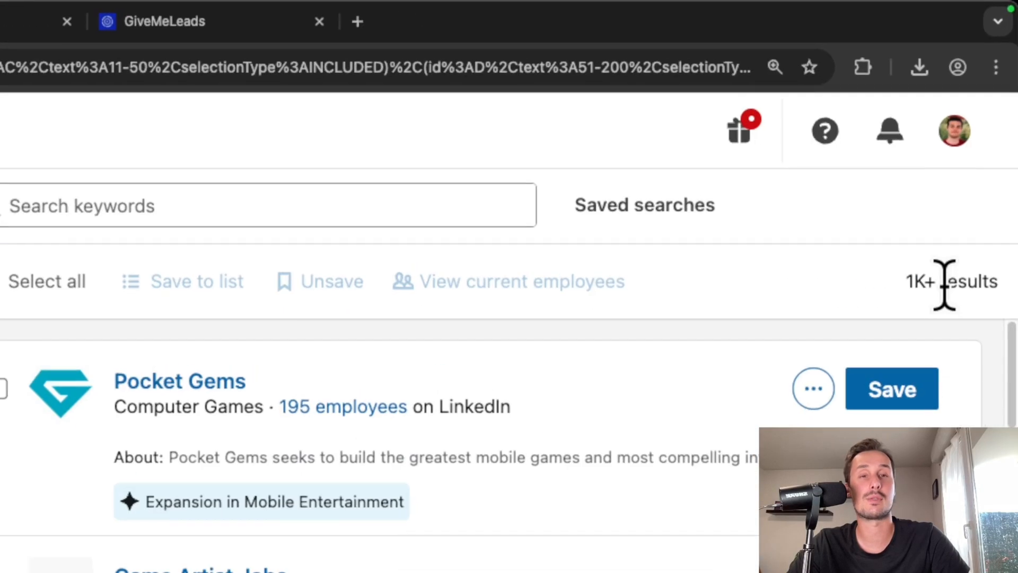
{"action": "left_click_drag", "start_coordinate": [961, 145], "coordinate": [1001, 141]}
{"action": "left_click", "coordinate": [955, 339]}
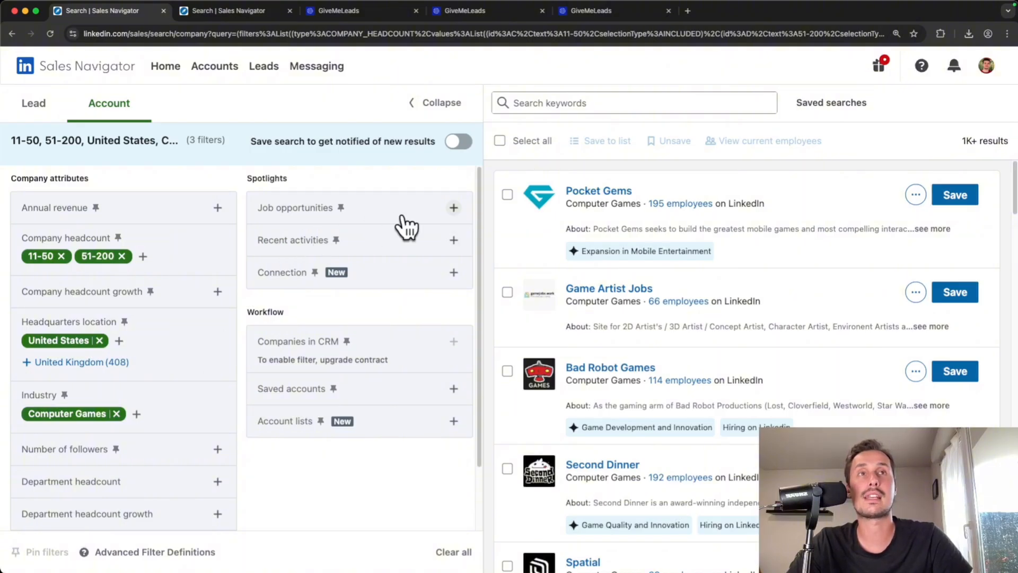
{"action": "left_click", "coordinate": [453, 207]}
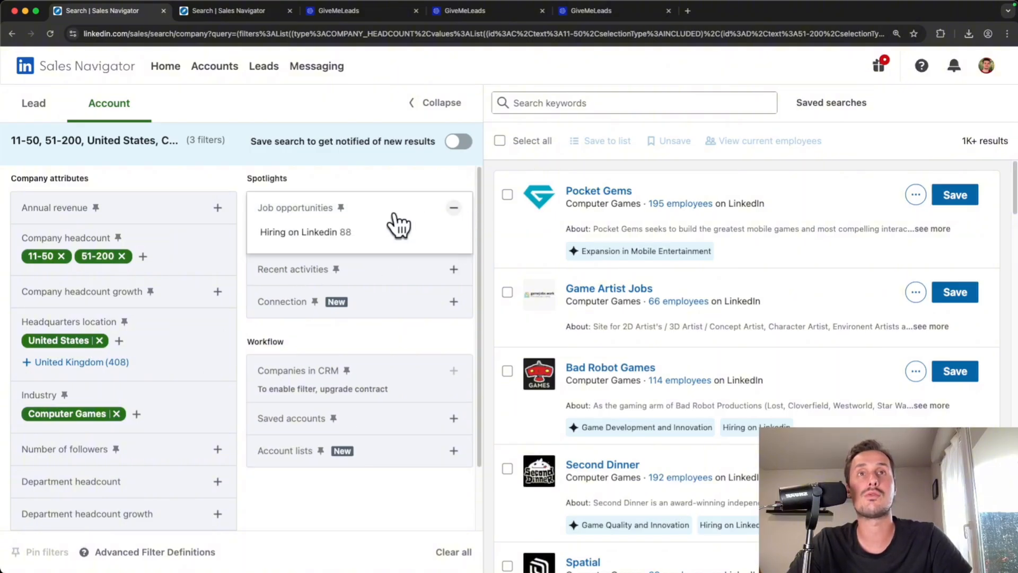
{"action": "left_click", "coordinate": [305, 233]}
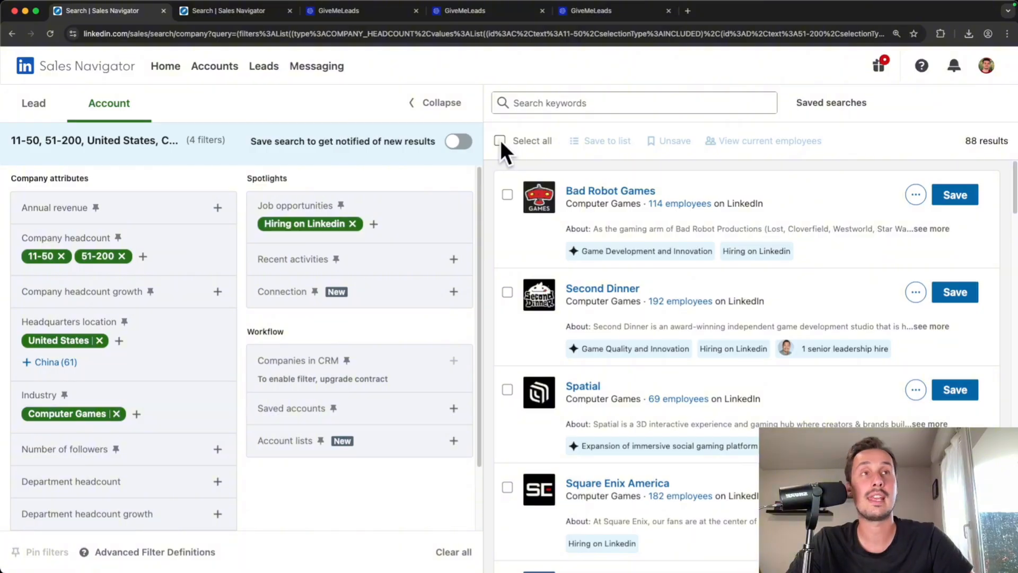
Select all accounts on the first results page and start creating a new account list for them
{"action": "scroll", "coordinate": [629, 244], "scroll_direction": "down", "scroll_amount": 10}
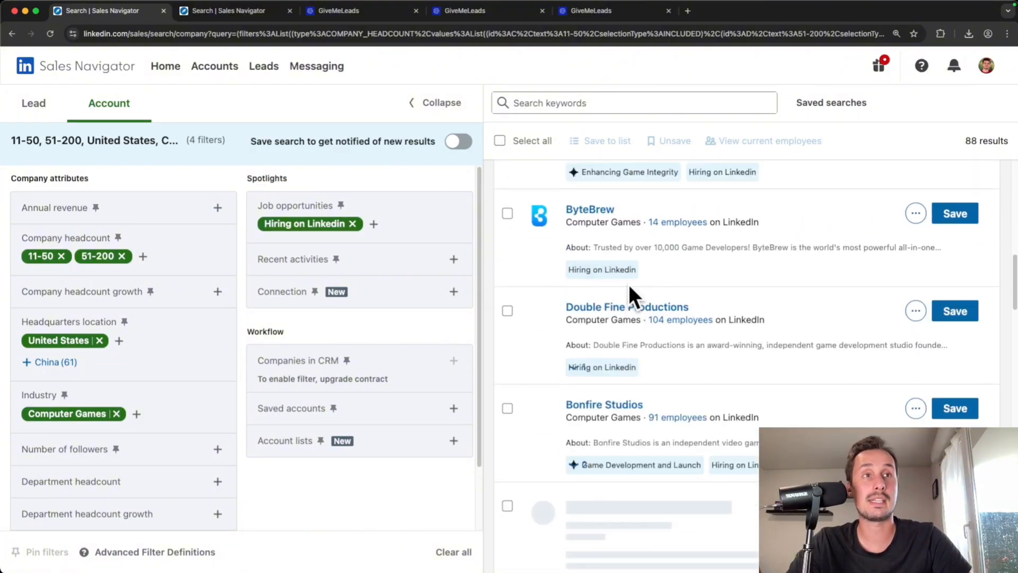
{"action": "scroll", "coordinate": [631, 290], "scroll_direction": "up", "scroll_amount": 10}
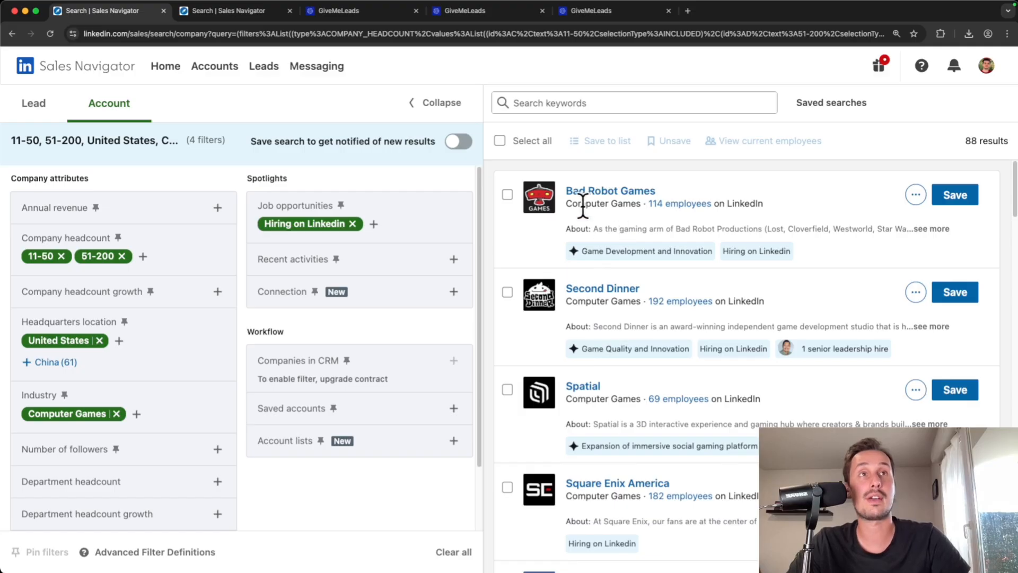
{"action": "left_click", "coordinate": [500, 140]}
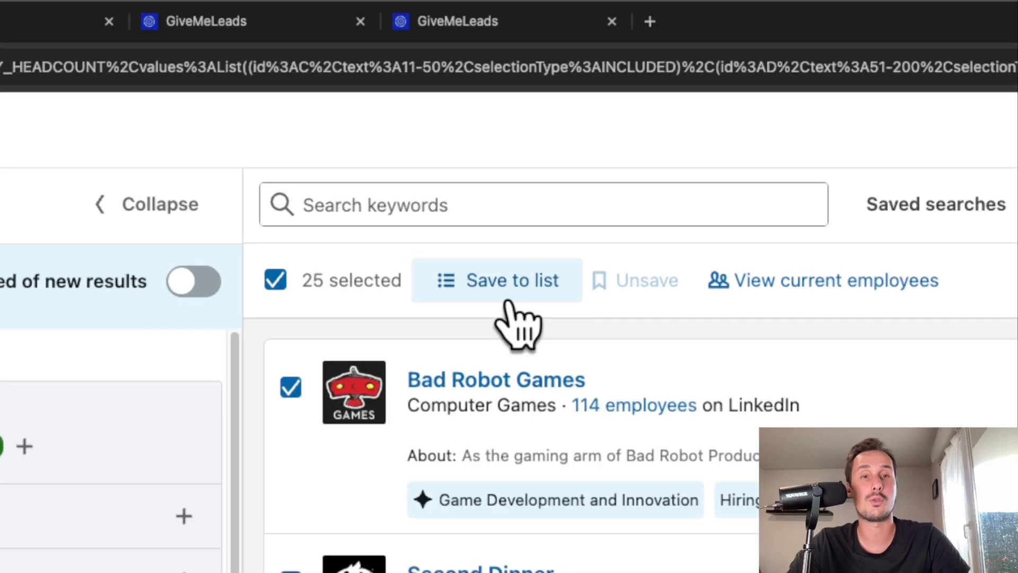
{"action": "left_click", "coordinate": [505, 298]}
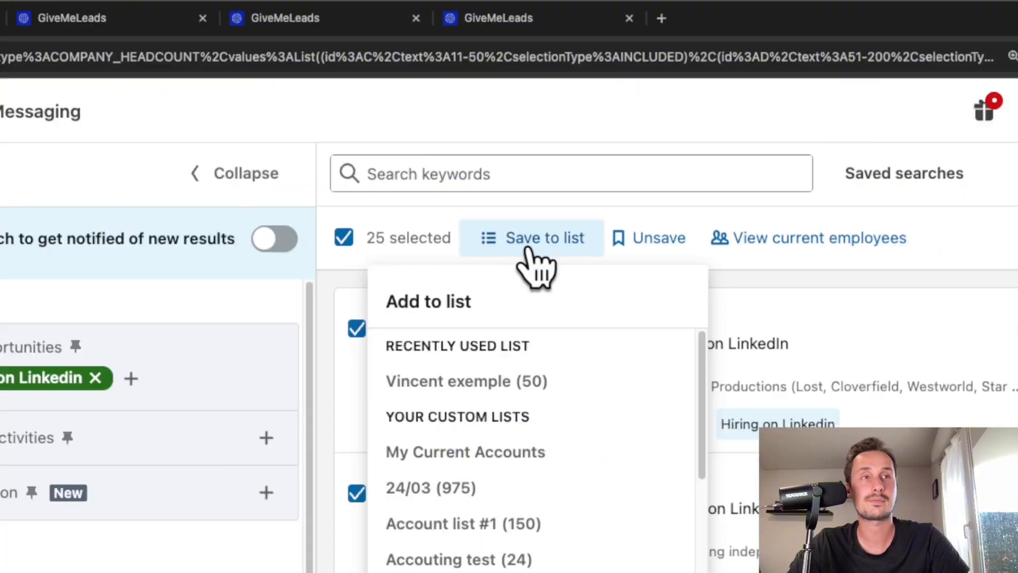
{"action": "scroll", "coordinate": [617, 451], "scroll_direction": "down", "scroll_amount": 1}
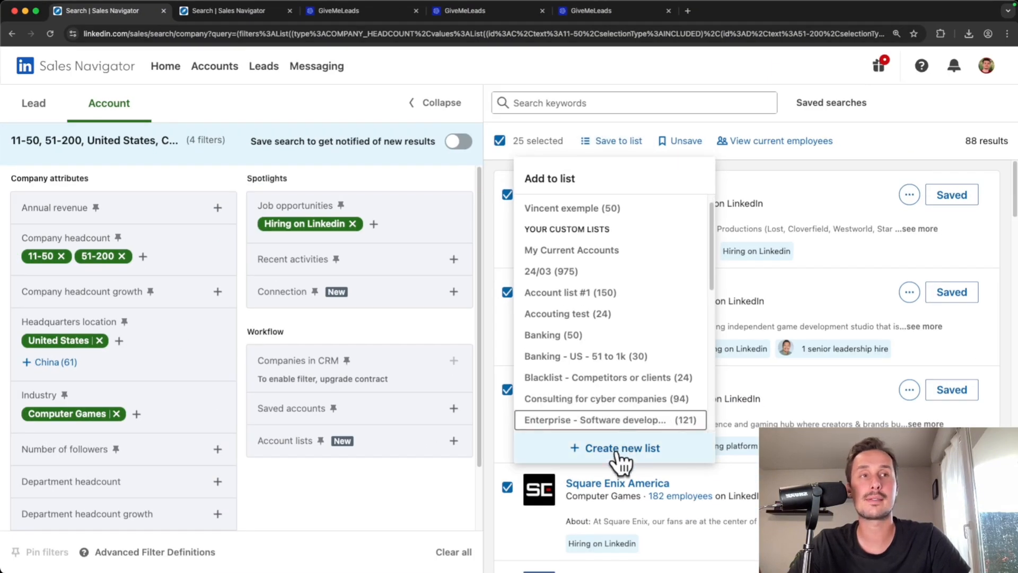
{"action": "left_click", "coordinate": [620, 450]}
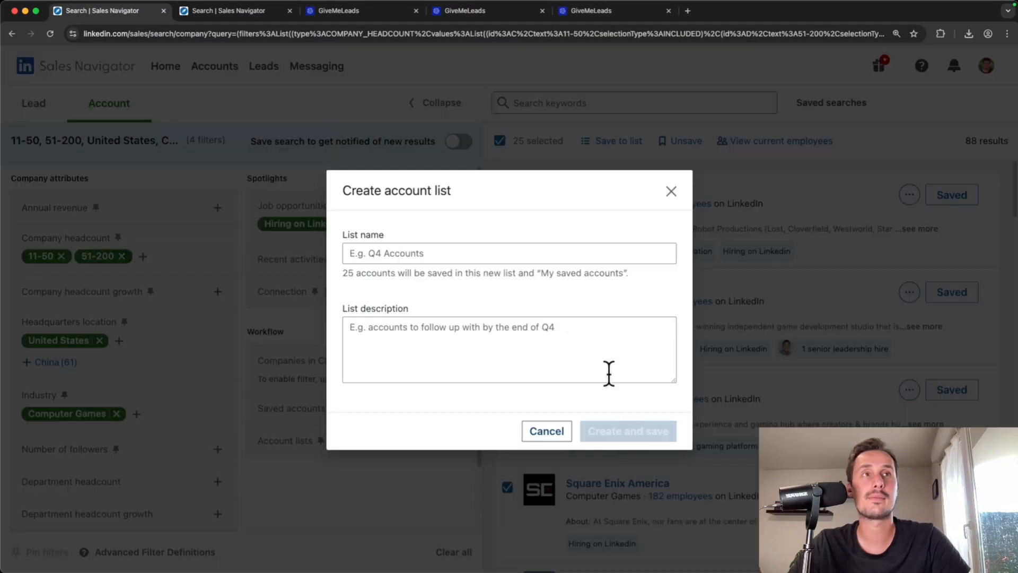
Name the new account list "Computer Games - 11/200 - US - Hiring" and save the selected accounts to it
{"action": "left_click", "coordinate": [397, 256]}
{"action": "type", "text": "Compui"}
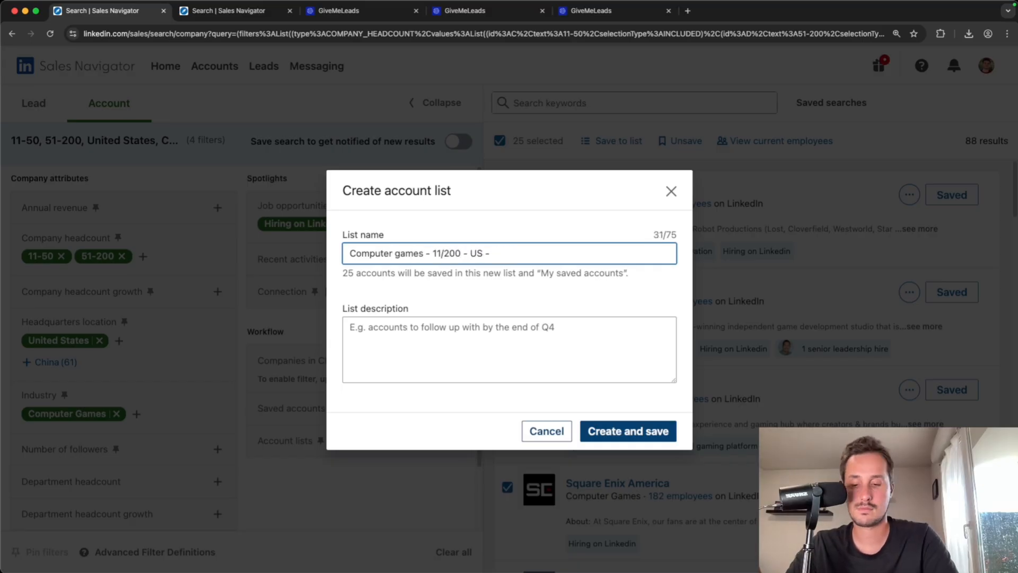
{"action": "left_click_drag", "start_coordinate": [350, 255], "coordinate": [433, 256]}
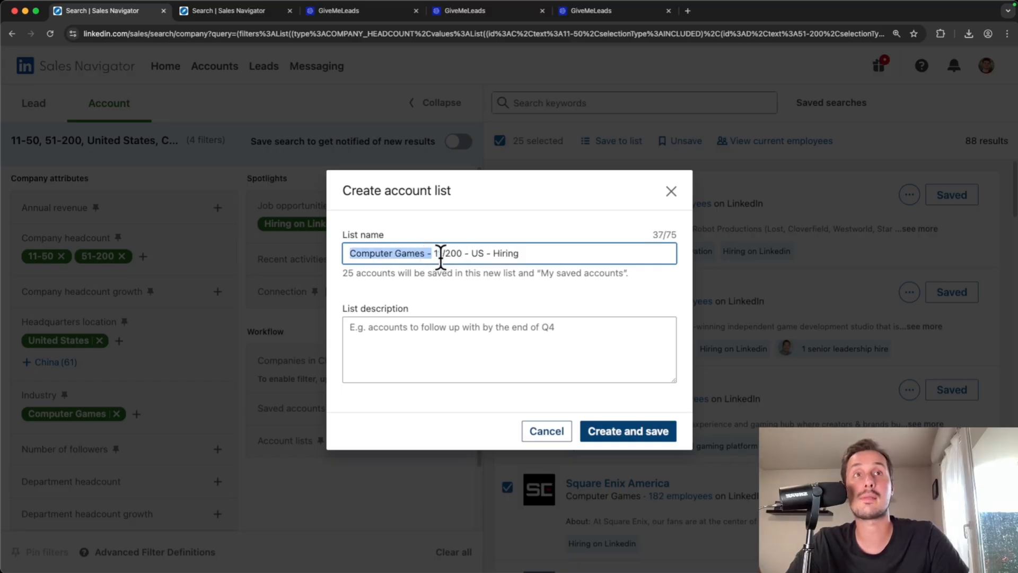
{"action": "left_click", "coordinate": [440, 256]}
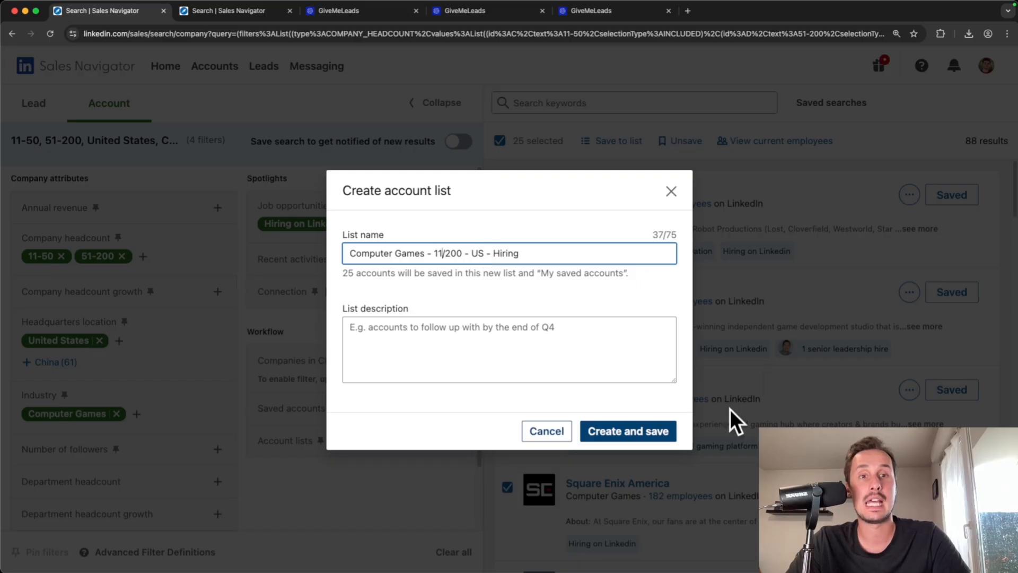
{"action": "left_click", "coordinate": [610, 431]}
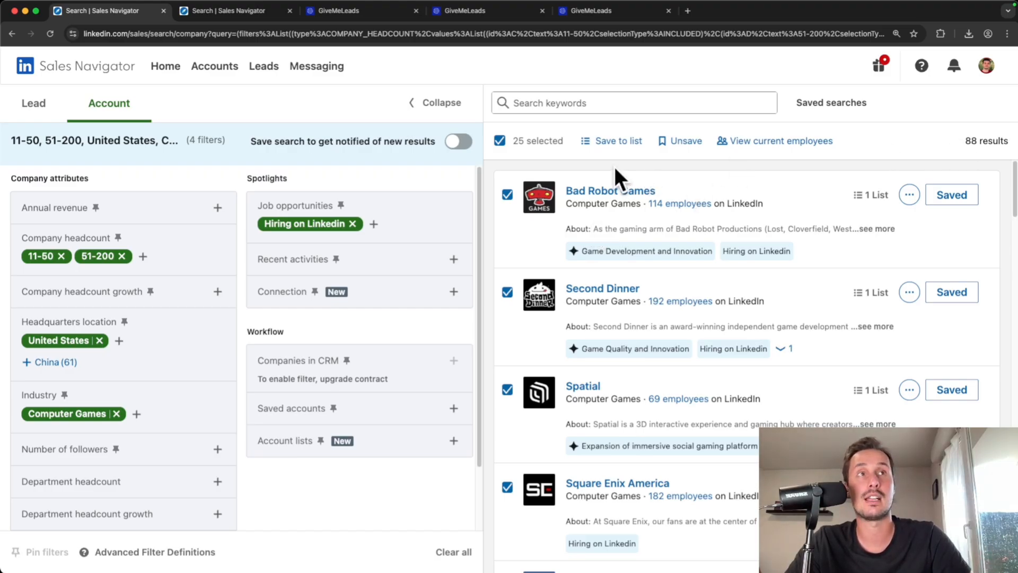
Add all accounts on results page 2 to the "Computer Games - 11/200 - US - Hiring" list
{"action": "scroll", "coordinate": [602, 297], "scroll_direction": "down", "scroll_amount": 20}
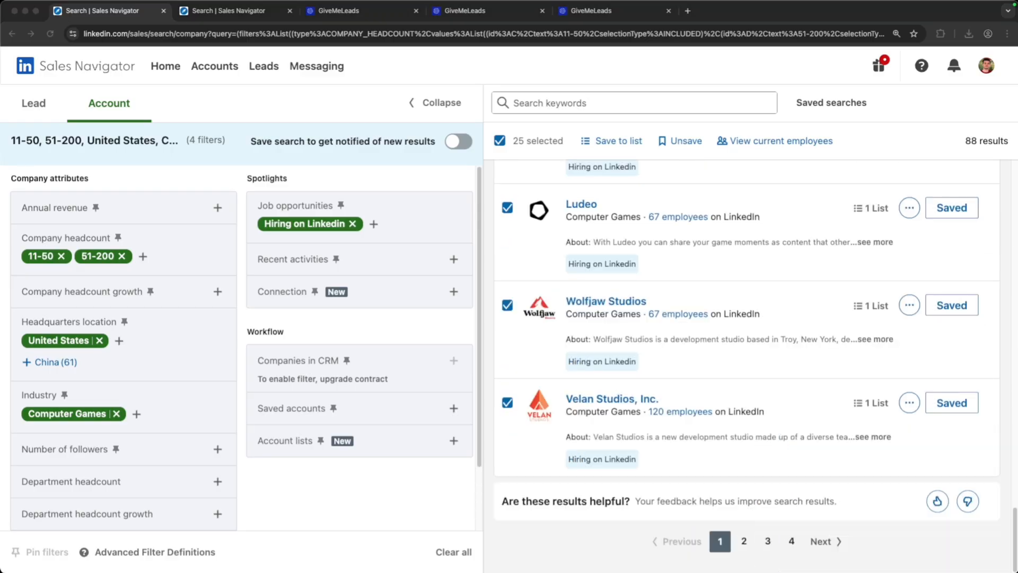
{"action": "left_click", "coordinate": [744, 540]}
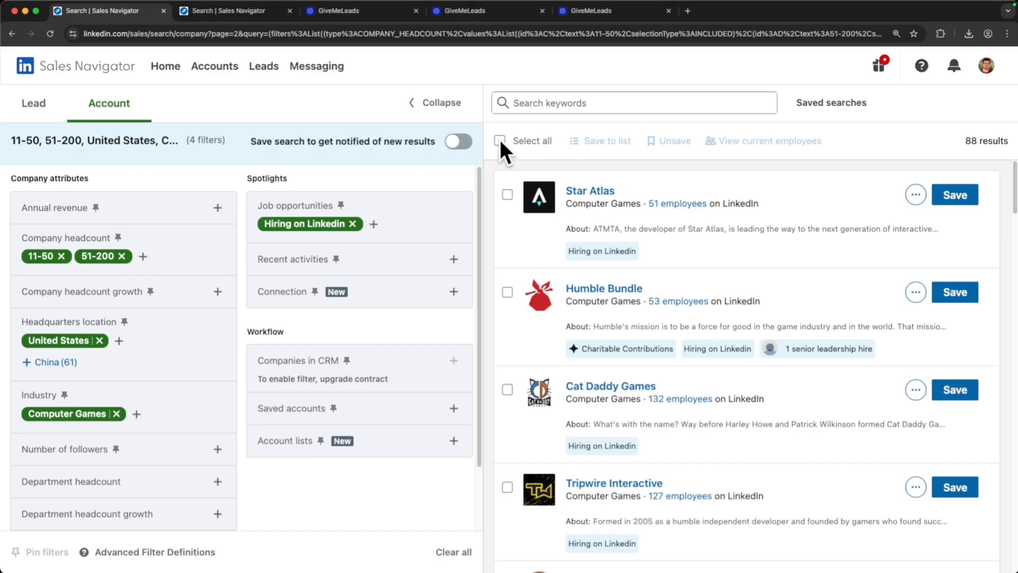
{"action": "left_click", "coordinate": [499, 140]}
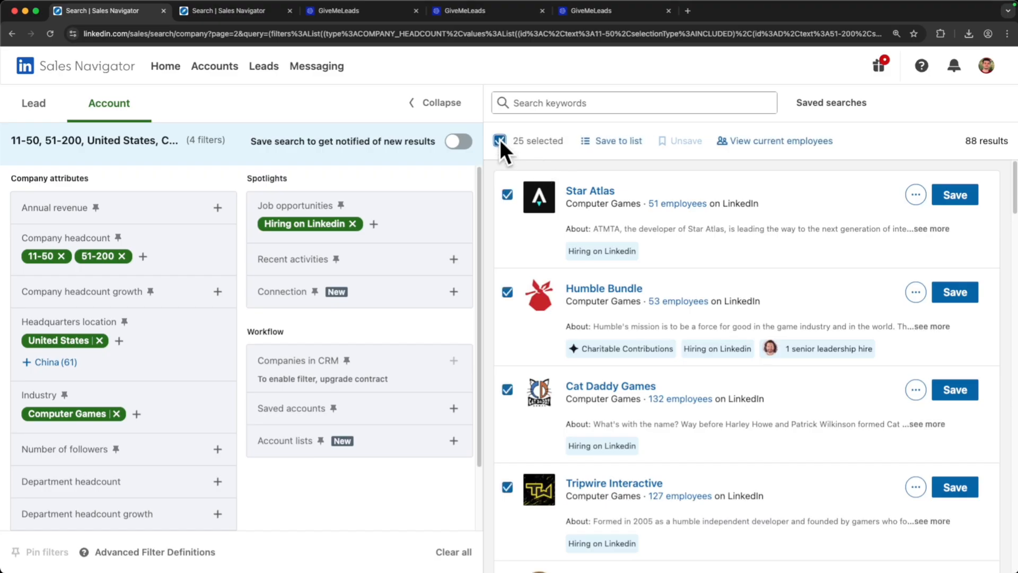
{"action": "left_click", "coordinate": [604, 148]}
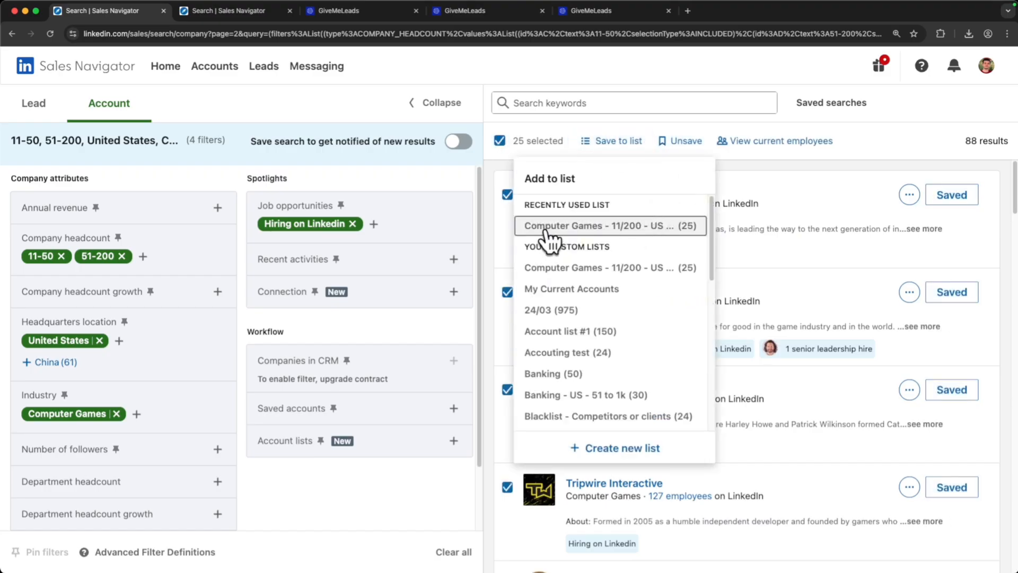
{"action": "left_click", "coordinate": [630, 225]}
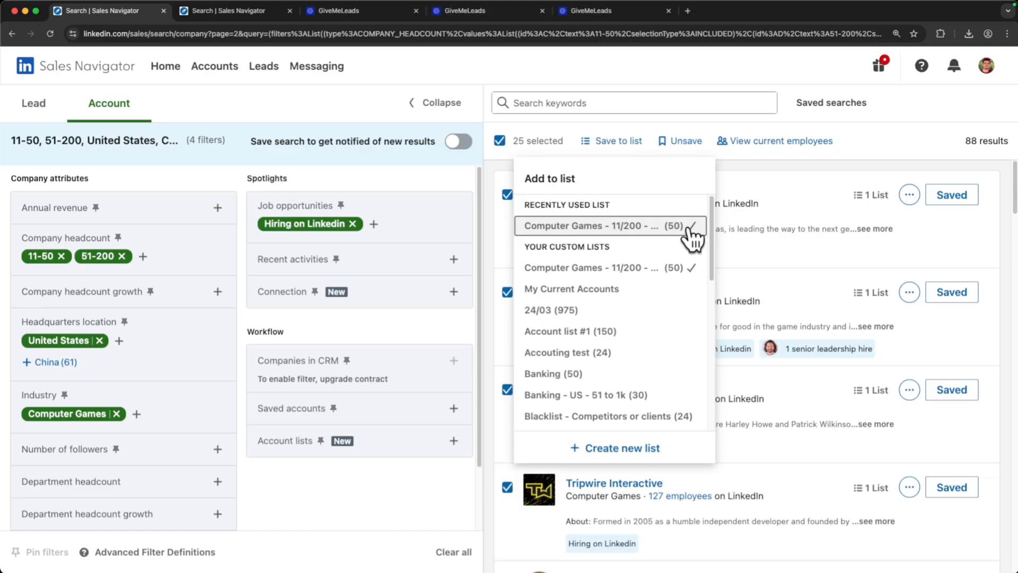
{"action": "left_click", "coordinate": [764, 165]}
Add all accounts on results page 3 to the "Computer Games - 11/200 - US - Hiring" list
{"action": "scroll", "coordinate": [765, 164], "scroll_direction": "down", "scroll_amount": 10}
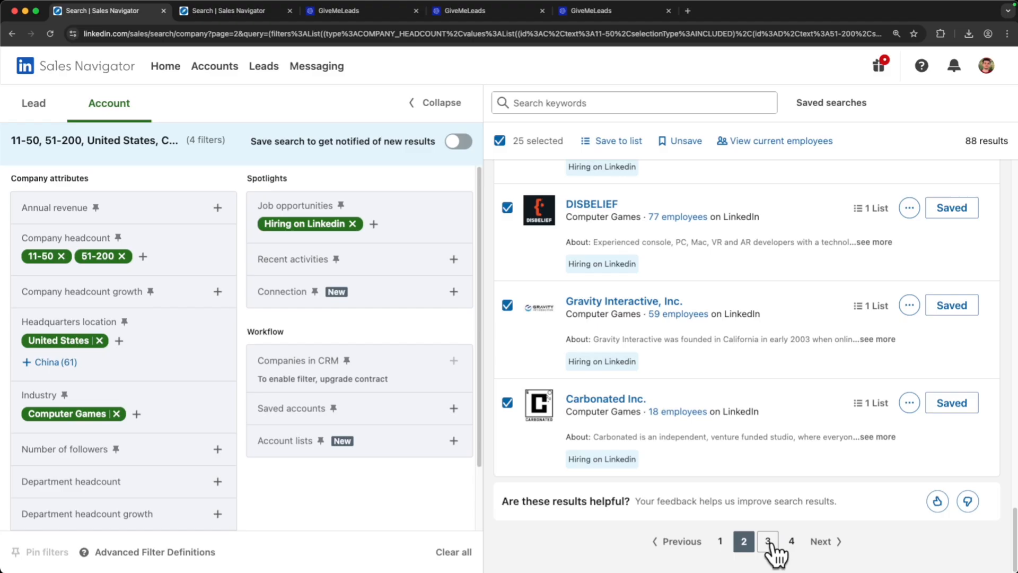
{"action": "left_click", "coordinate": [768, 542]}
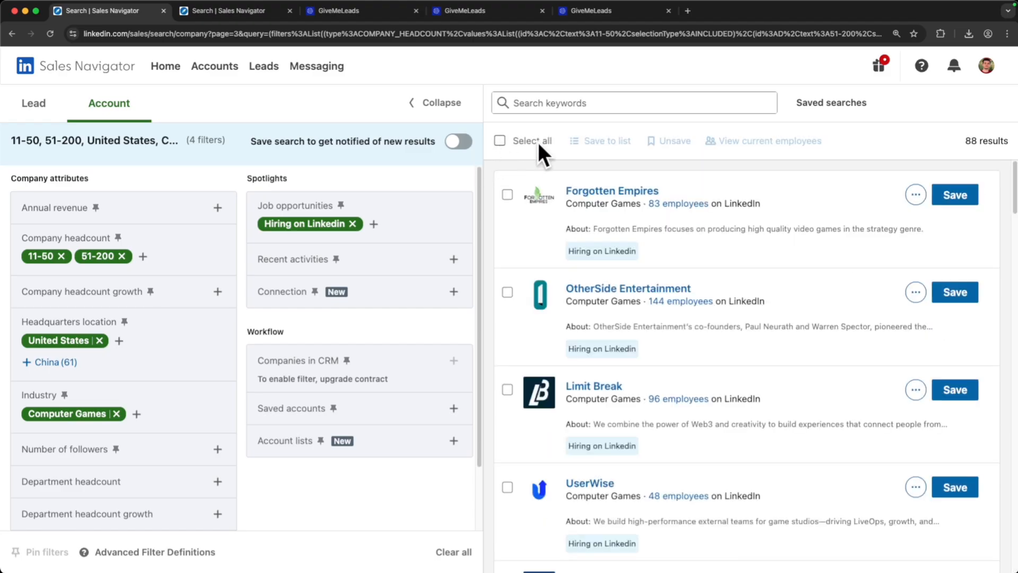
{"action": "left_click", "coordinate": [538, 143]}
{"action": "left_click", "coordinate": [605, 141]}
{"action": "left_click", "coordinate": [612, 227]}
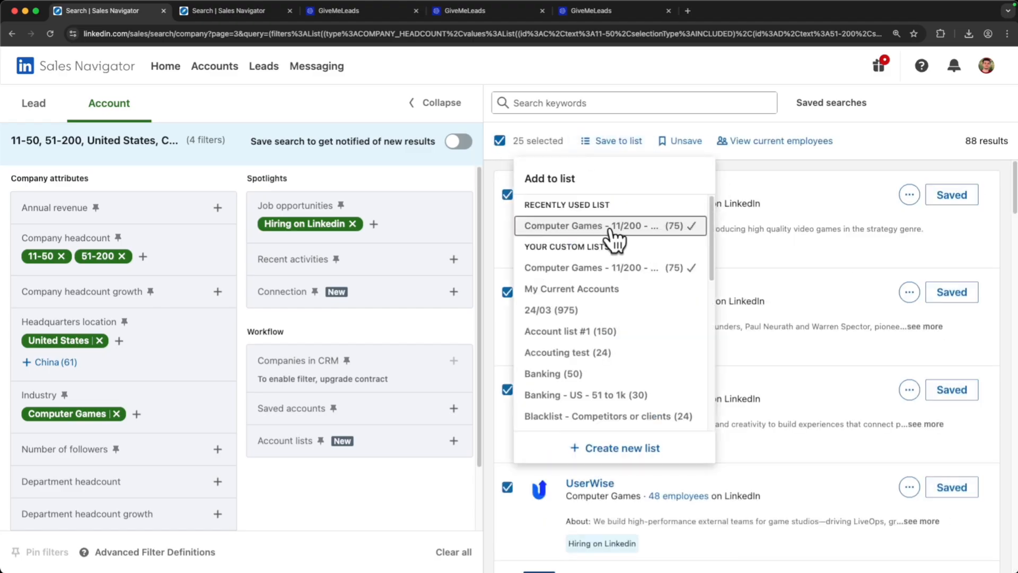
Add all accounts on results page 4 to the "Computer Games - 11/200 - US - Hiring" list
{"action": "scroll", "coordinate": [806, 175], "scroll_direction": "down", "scroll_amount": 20}
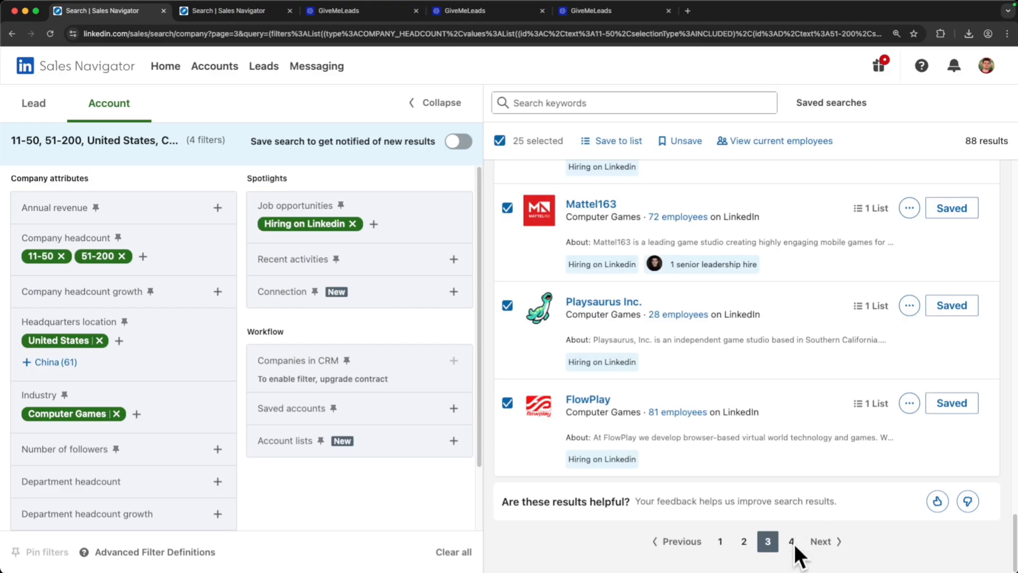
{"action": "left_click", "coordinate": [791, 541]}
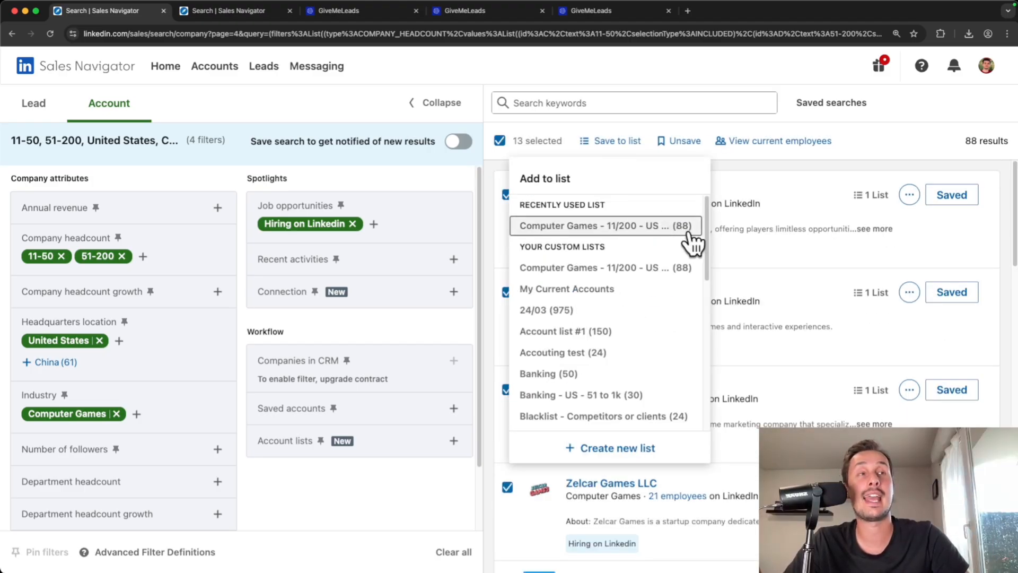
{"action": "left_click", "coordinate": [769, 164]}
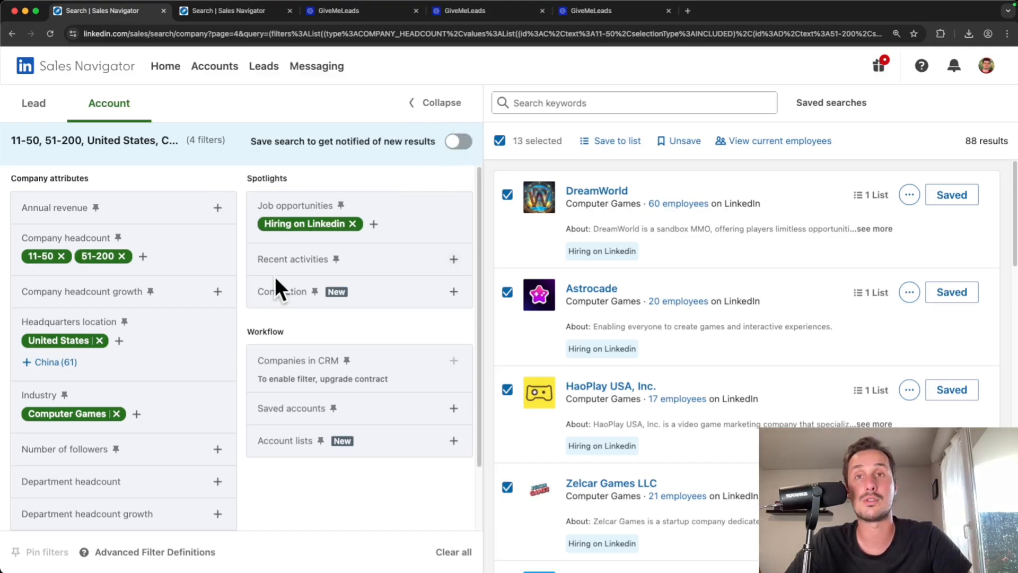
Remove the industry, headquarters location, company headcount and job opportunities filters from the account search
{"action": "left_click", "coordinate": [116, 413]}
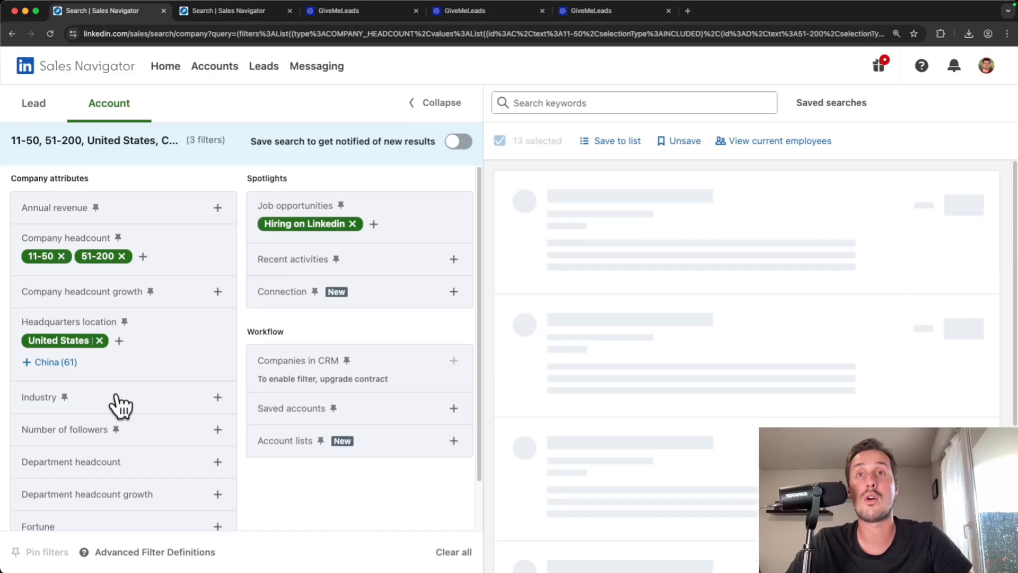
{"action": "left_click", "coordinate": [99, 340]}
{"action": "left_click", "coordinate": [61, 255]}
{"action": "left_click", "coordinate": [67, 256]}
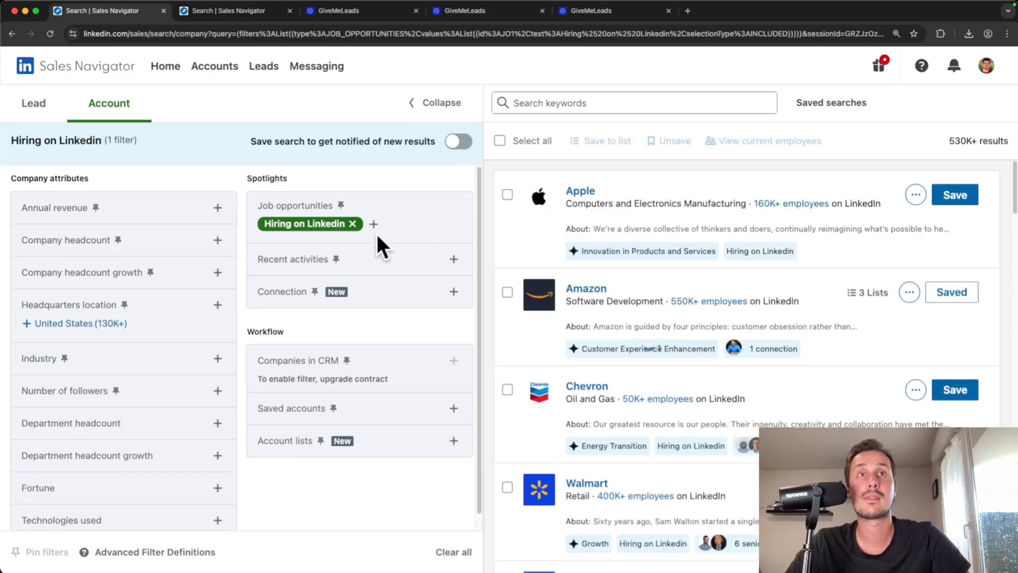
{"action": "left_click", "coordinate": [352, 224]}
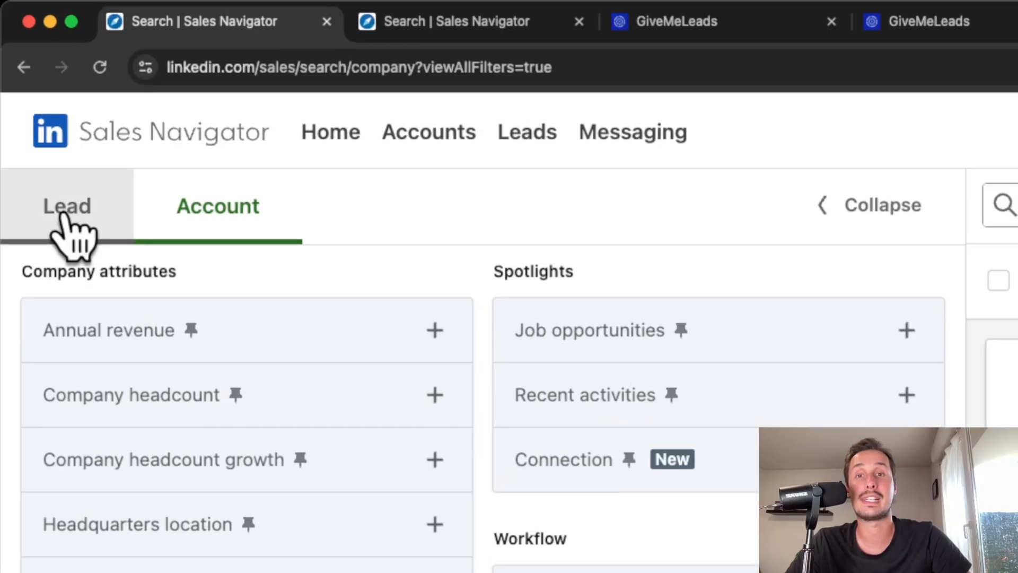
Switch to the lead search and include the "Computer Games - 11/200 - US - Hiring" account list as a filter
{"action": "left_click", "coordinate": [63, 213]}
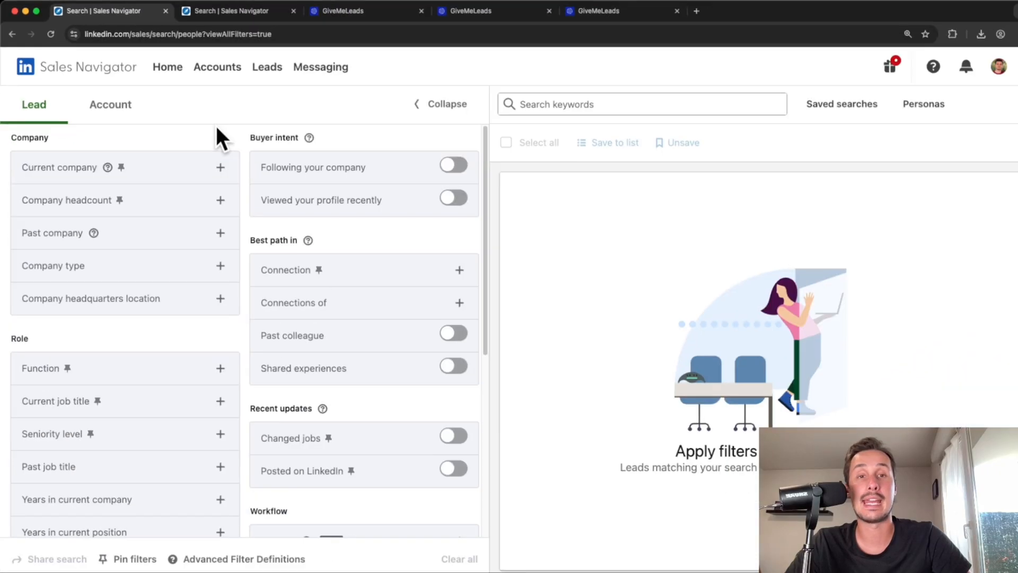
{"action": "scroll", "coordinate": [297, 254], "scroll_direction": "down", "scroll_amount": 3}
{"action": "scroll", "coordinate": [355, 348], "scroll_direction": "down", "scroll_amount": 2}
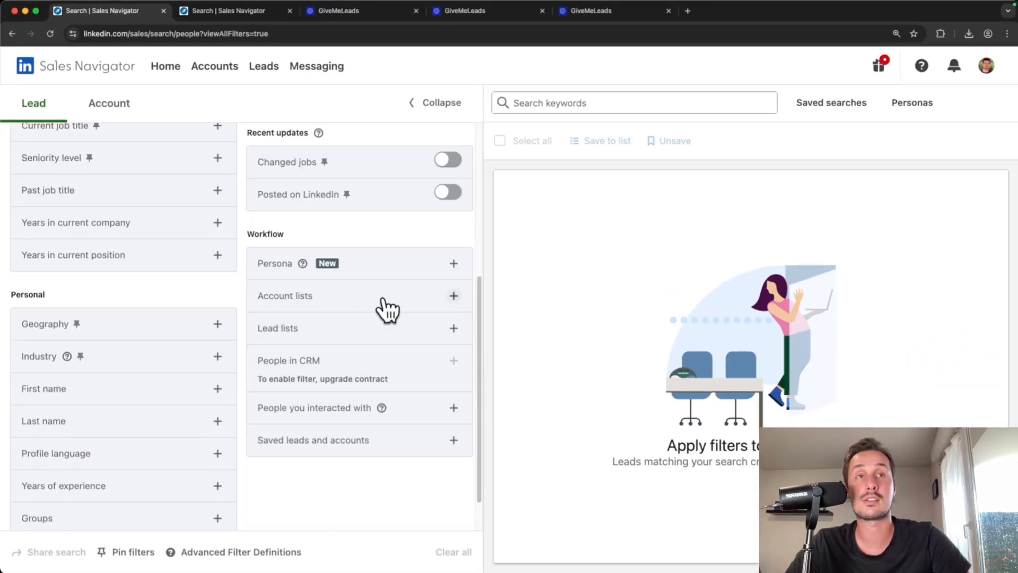
{"action": "left_click", "coordinate": [454, 297]}
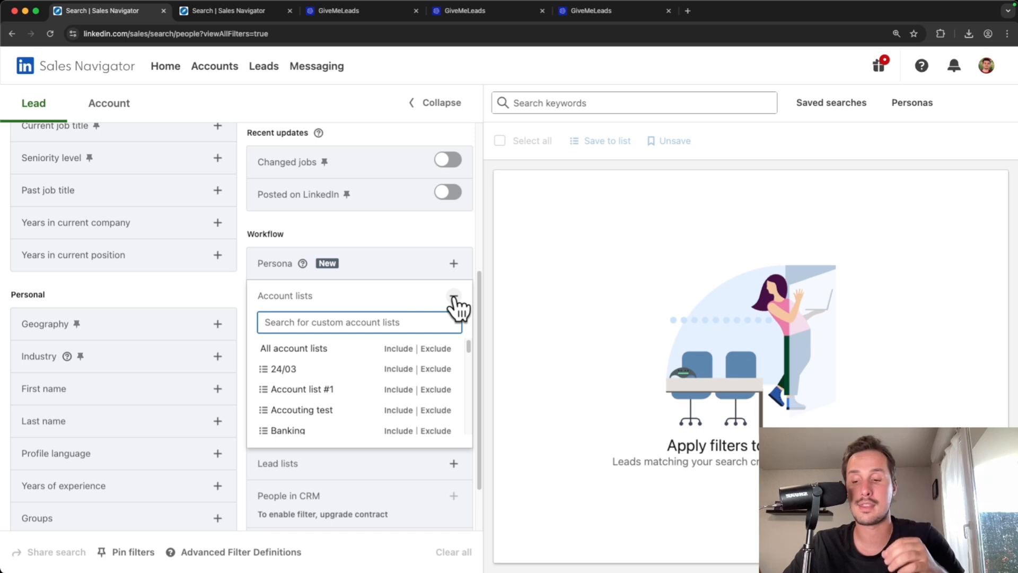
{"action": "type", "text": "co"}
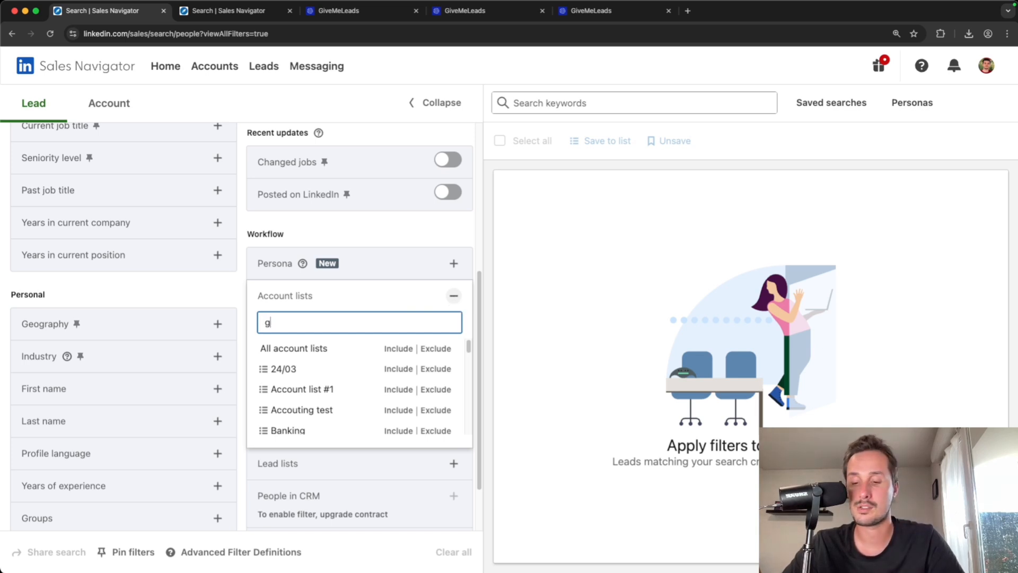
{"action": "type", "text": "mpu"}
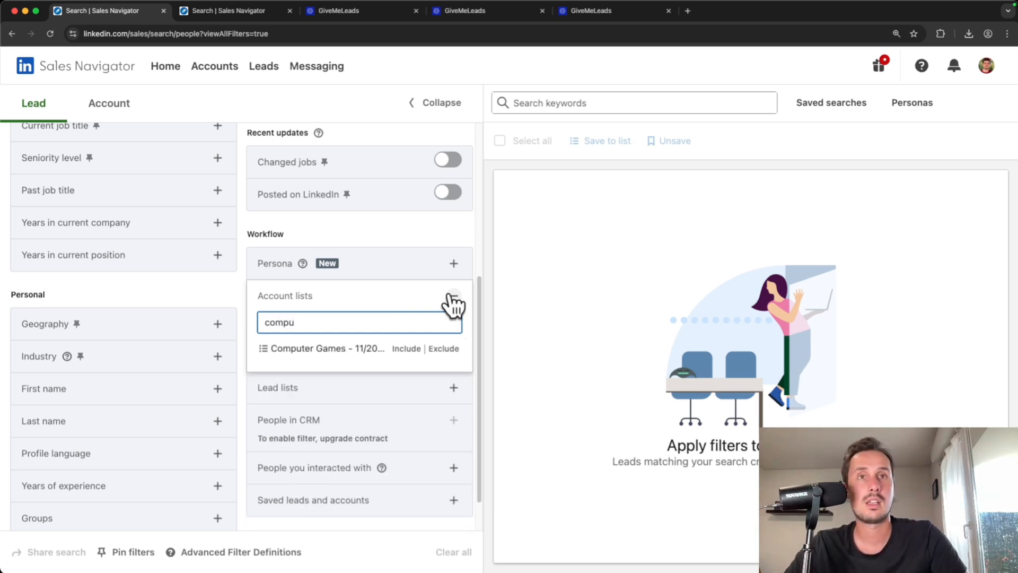
{"action": "left_click", "coordinate": [406, 349]}
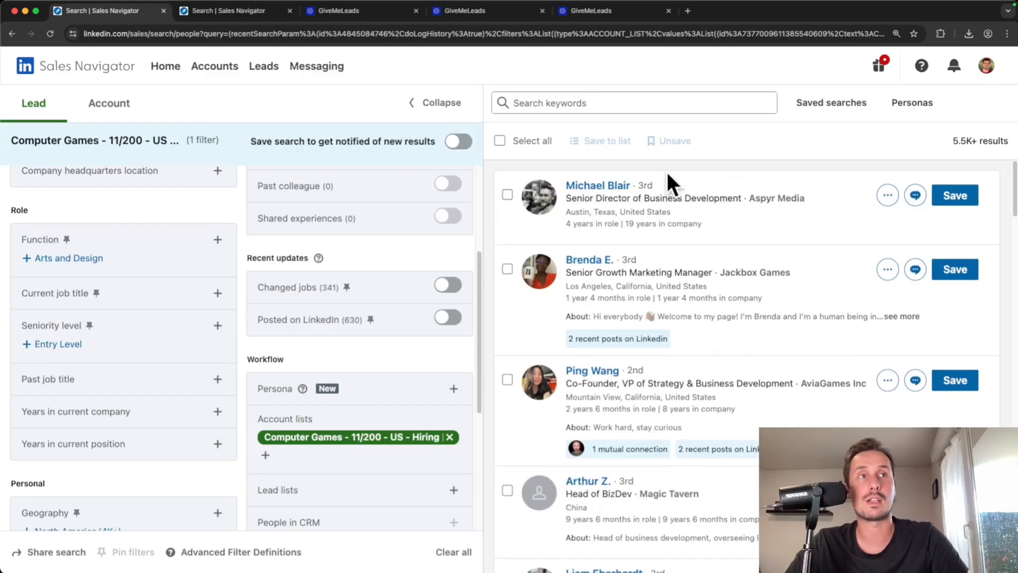
{"action": "scroll", "coordinate": [605, 249], "scroll_direction": "down", "scroll_amount": 3}
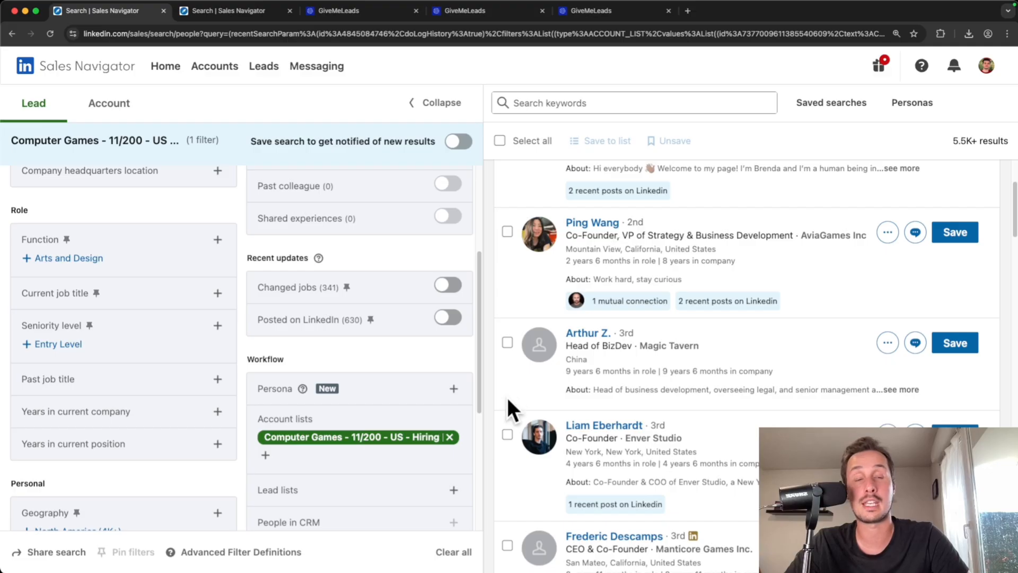
Filter the leads by the exact current job title "CEO", entered in quotation marks
{"action": "mouse_move", "coordinate": [309, 443]}
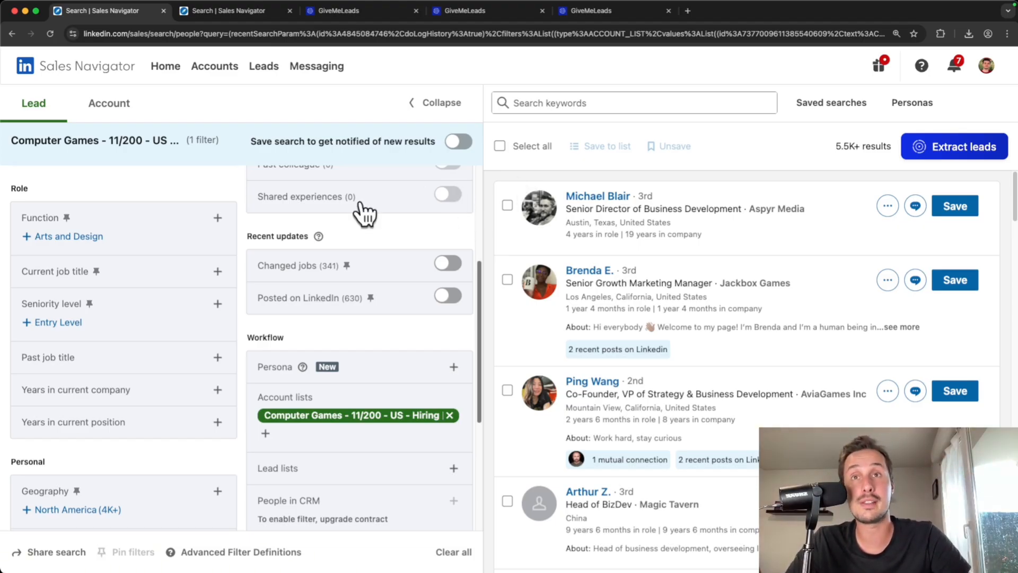
{"action": "left_click", "coordinate": [218, 271]}
{"action": "type", "text": "\"CEO"}
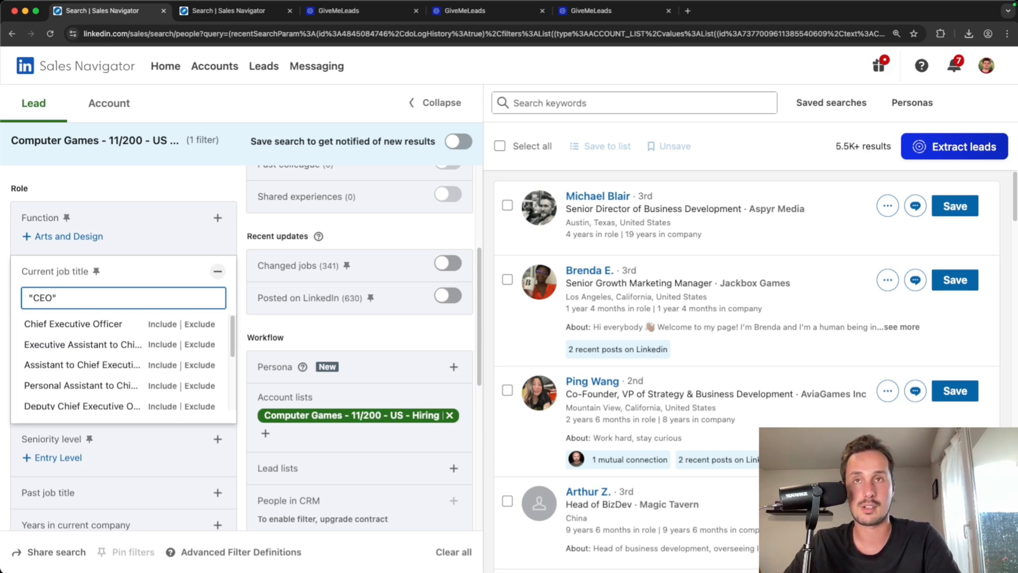
{"action": "key", "text": "Return"}
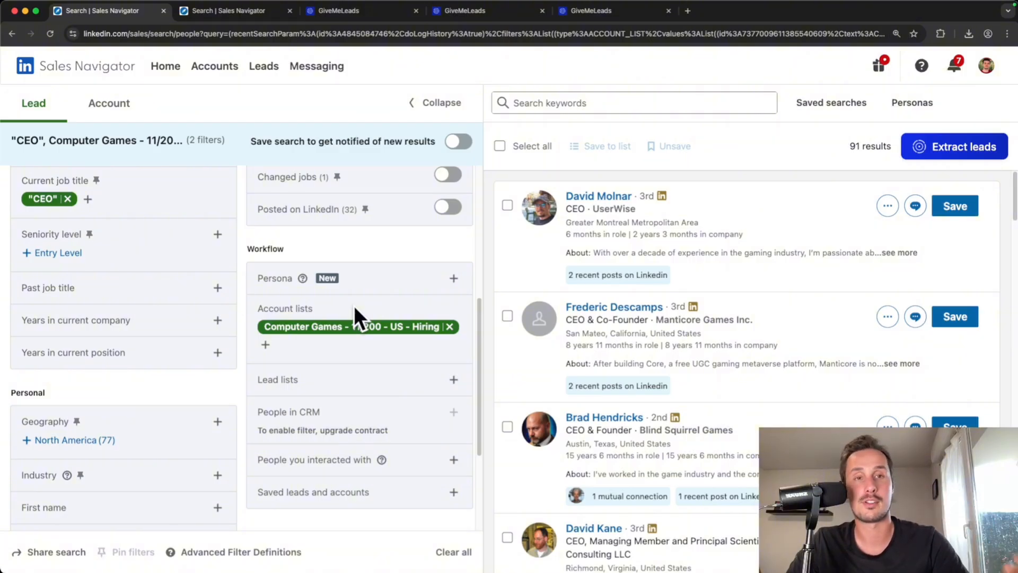
{"action": "scroll", "coordinate": [382, 334], "scroll_direction": "up", "scroll_amount": 5}
{"action": "scroll", "coordinate": [383, 334], "scroll_direction": "down", "scroll_amount": 5}
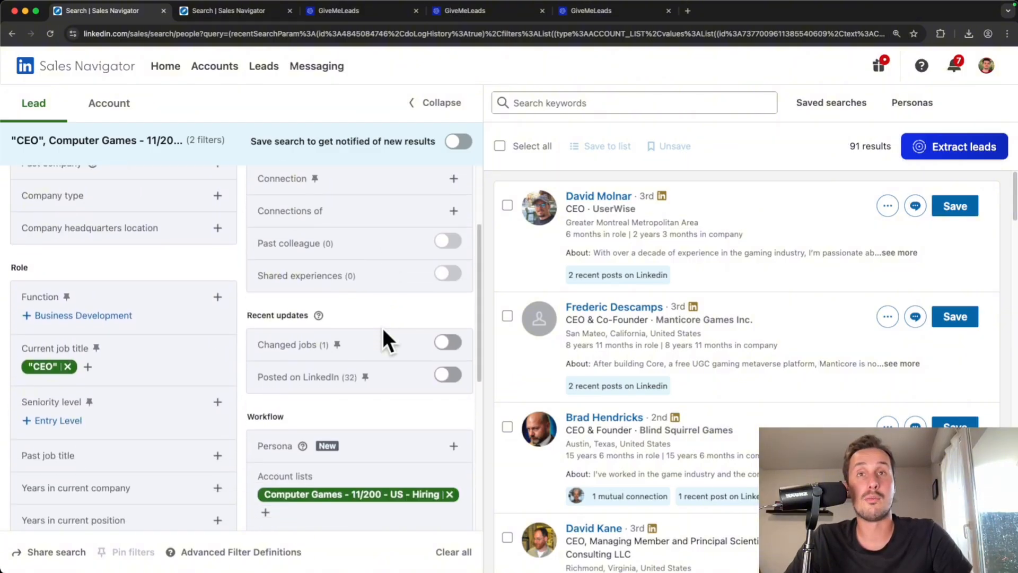
Send the CEO lead search to GiveMeLeads and export 91 leads using the Sales Navigator Extract source
{"action": "scroll", "coordinate": [252, 382], "scroll_direction": "up", "scroll_amount": 2}
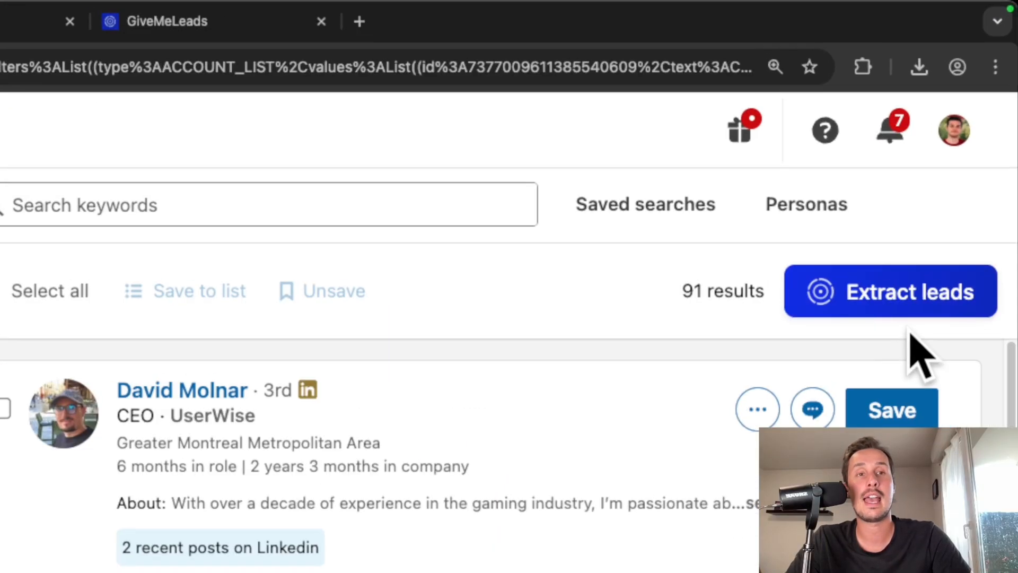
{"action": "left_click", "coordinate": [874, 301]}
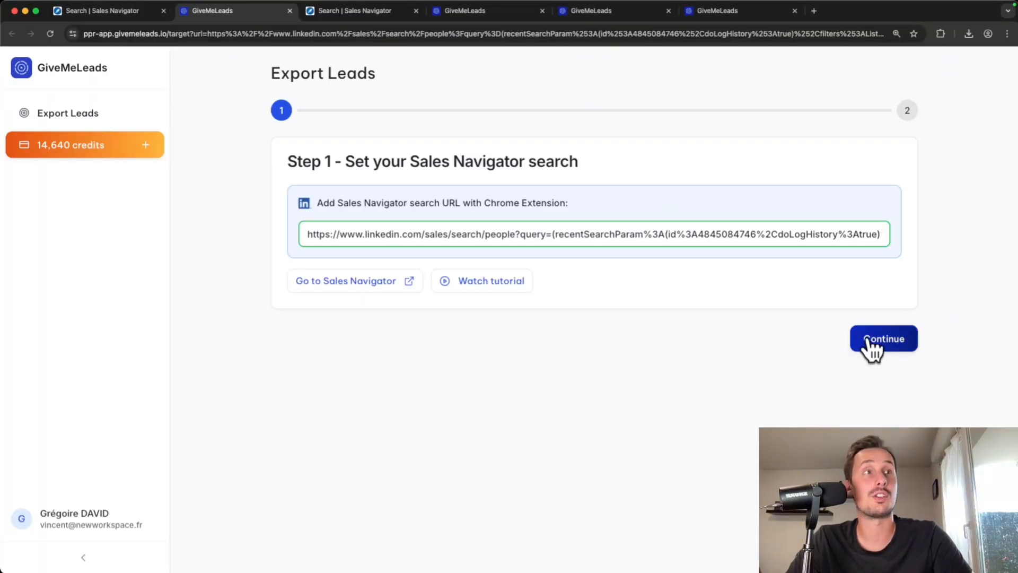
{"action": "left_click", "coordinate": [865, 344]}
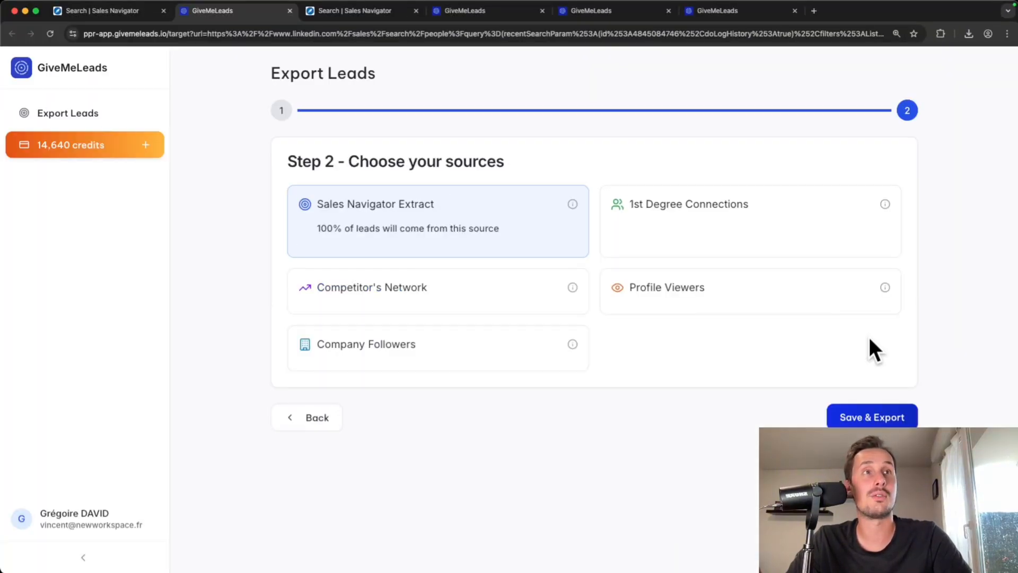
{"action": "left_click", "coordinate": [854, 419]}
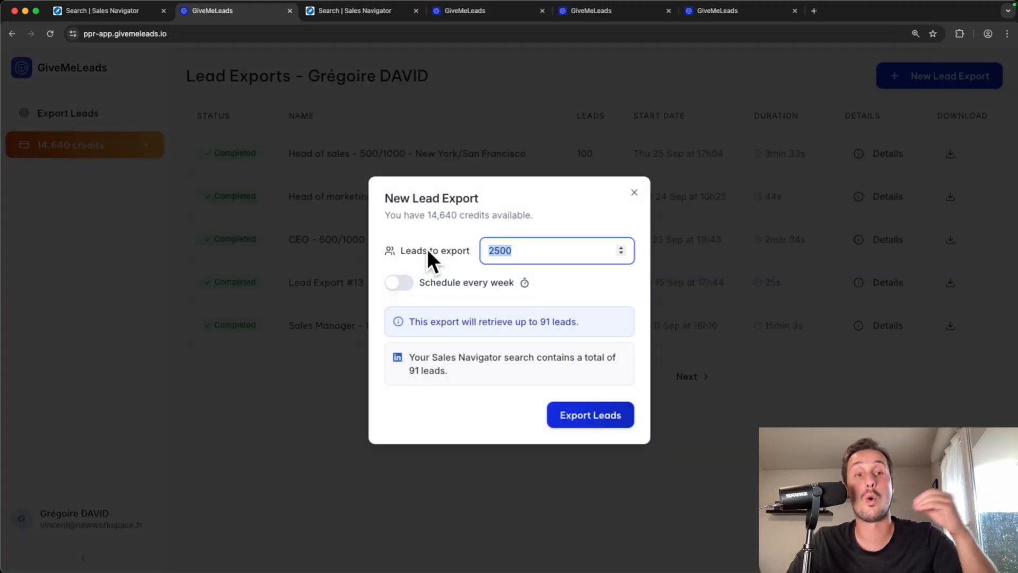
{"action": "type", "text": "91"}
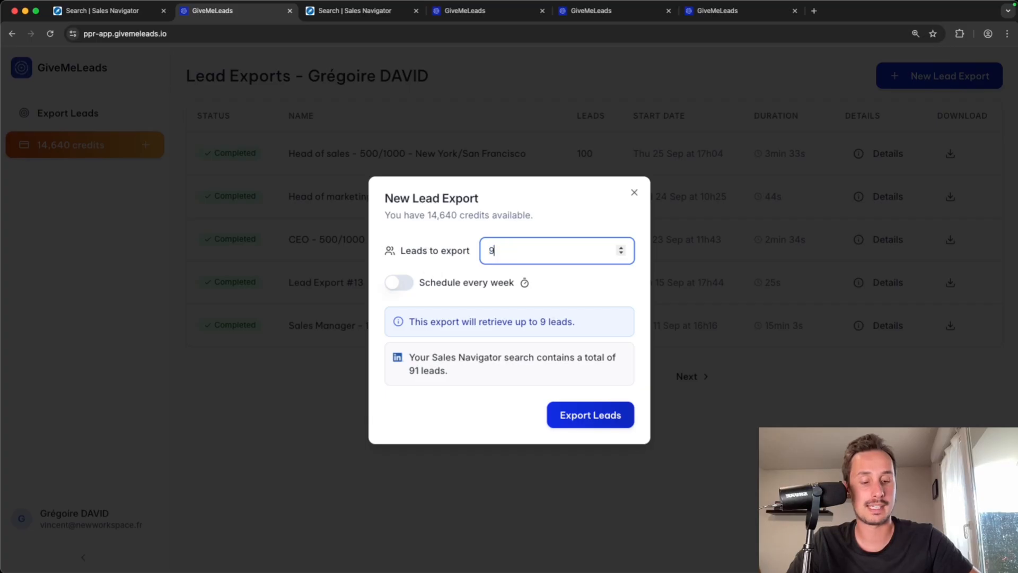
{"action": "left_click", "coordinate": [590, 416]}
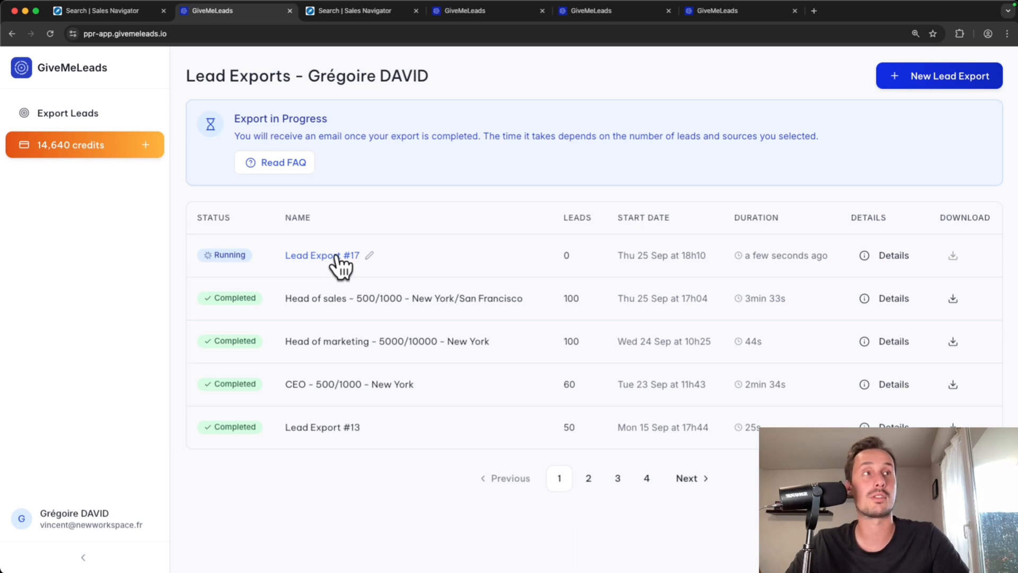
Rename the running lead export as "CEO - Computer Games - US - 11/200 - Hiring"
{"action": "left_click", "coordinate": [370, 256]}
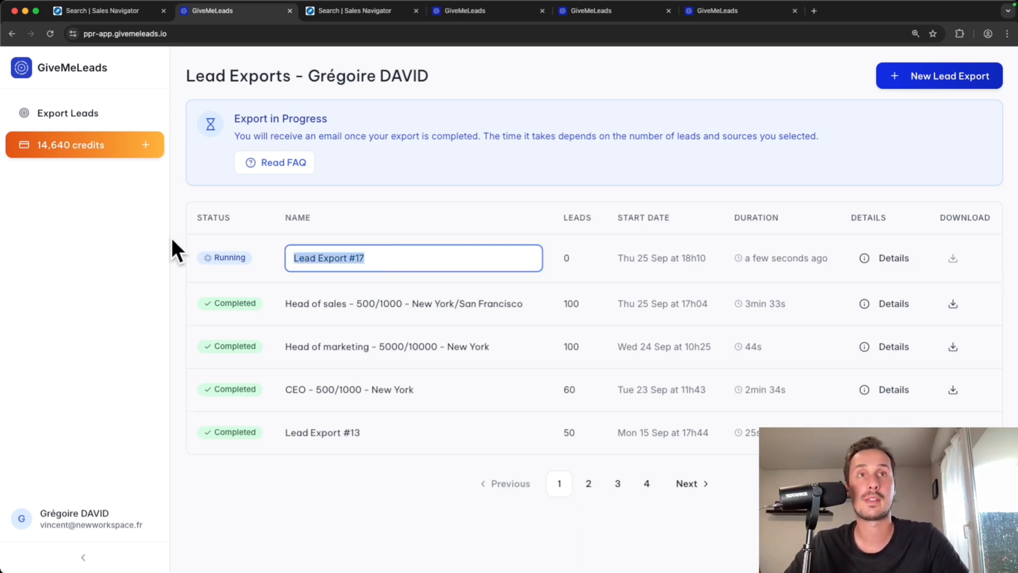
{"action": "type", "text": "CEO - Computer Games - US - 11/200 - Hiring"}
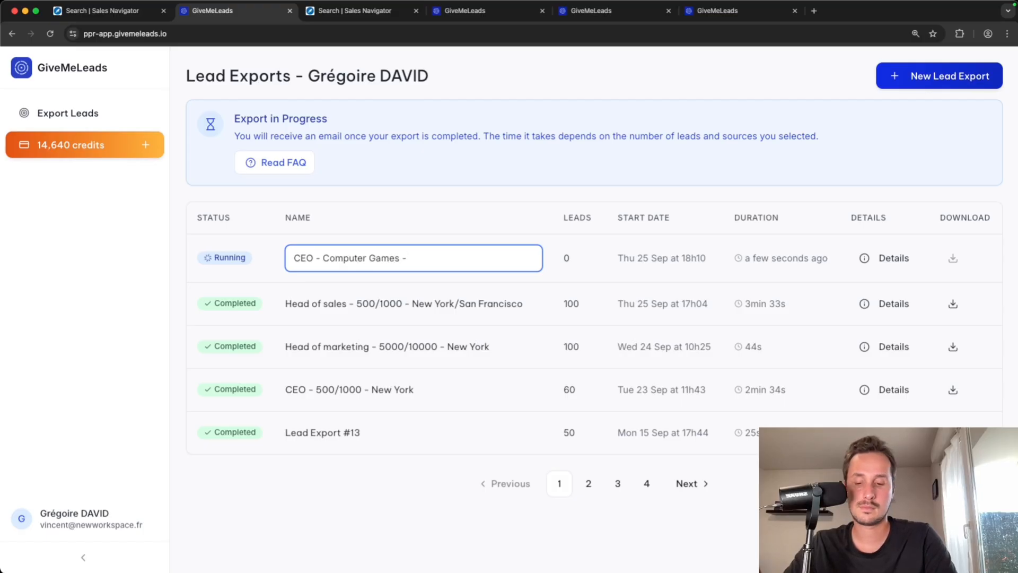
{"action": "key", "text": "Return"}
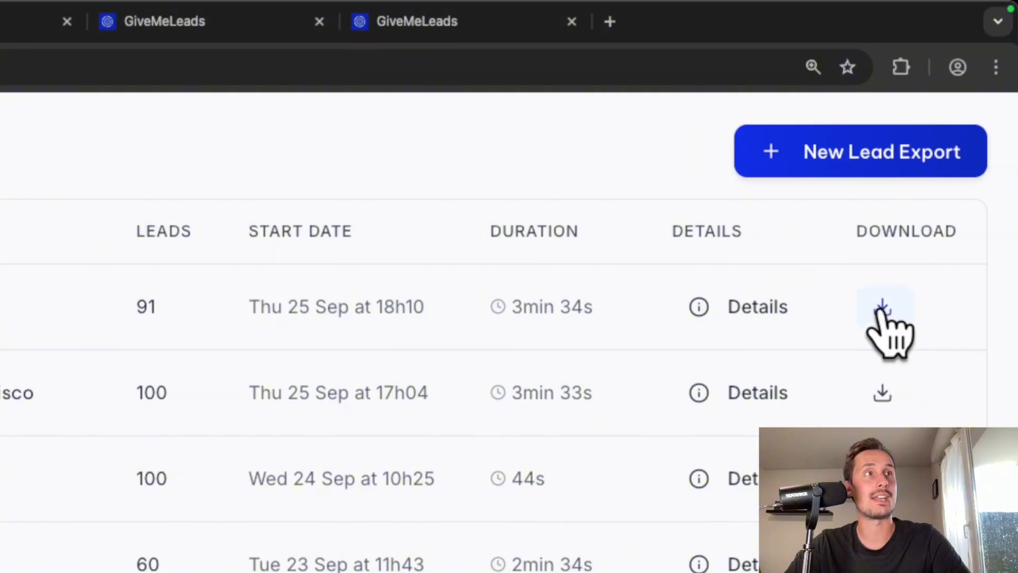
Download the completed CEO computer games export as a CSV and open the file in the spreadsheet app
{"action": "left_click", "coordinate": [881, 310]}
{"action": "left_click", "coordinate": [839, 367]}
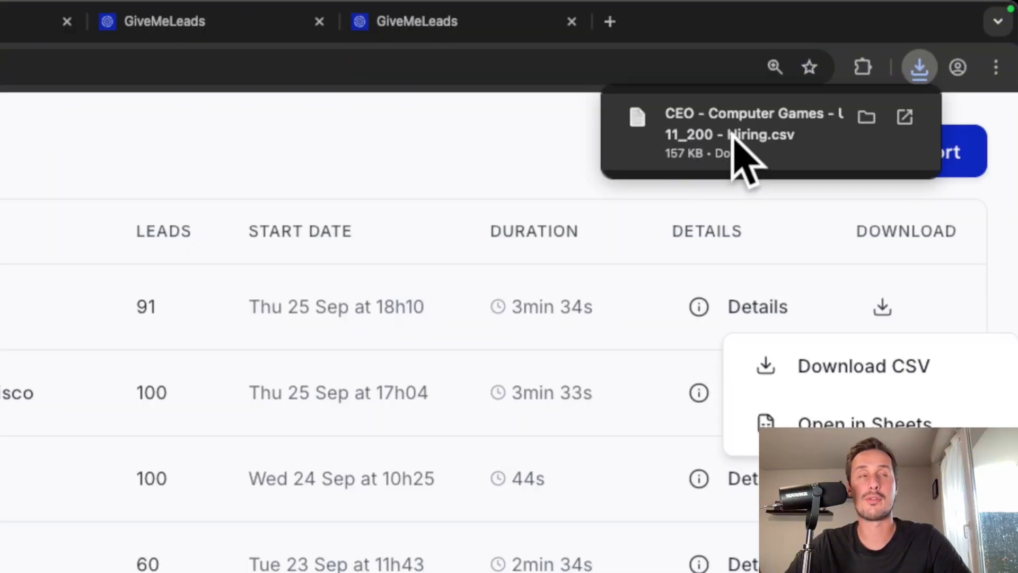
{"action": "left_click", "coordinate": [733, 144]}
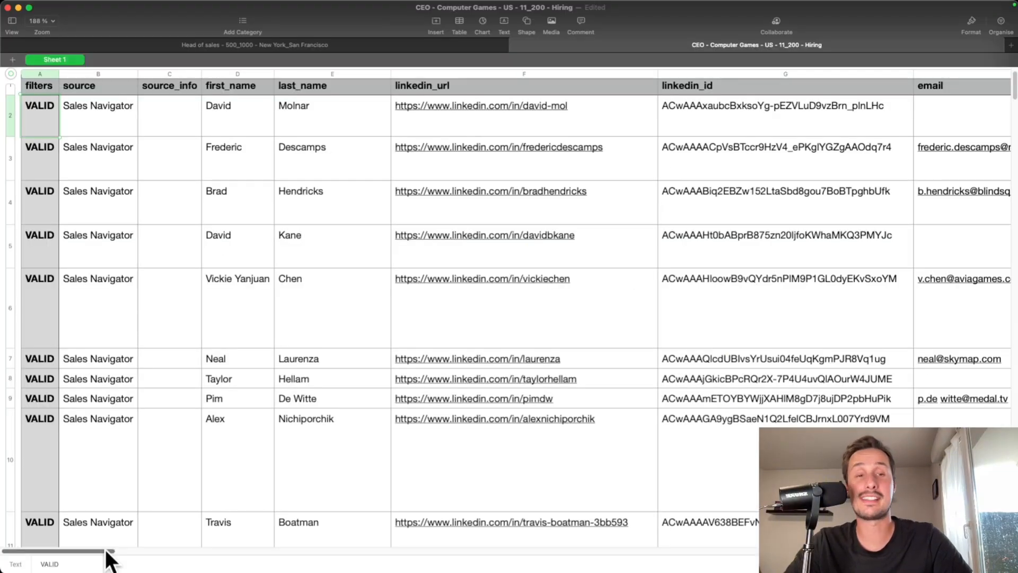
Examine the company location, industry and employee count columns across the exported leads
{"action": "left_click_drag", "start_coordinate": [108, 551], "coordinate": [689, 551]}
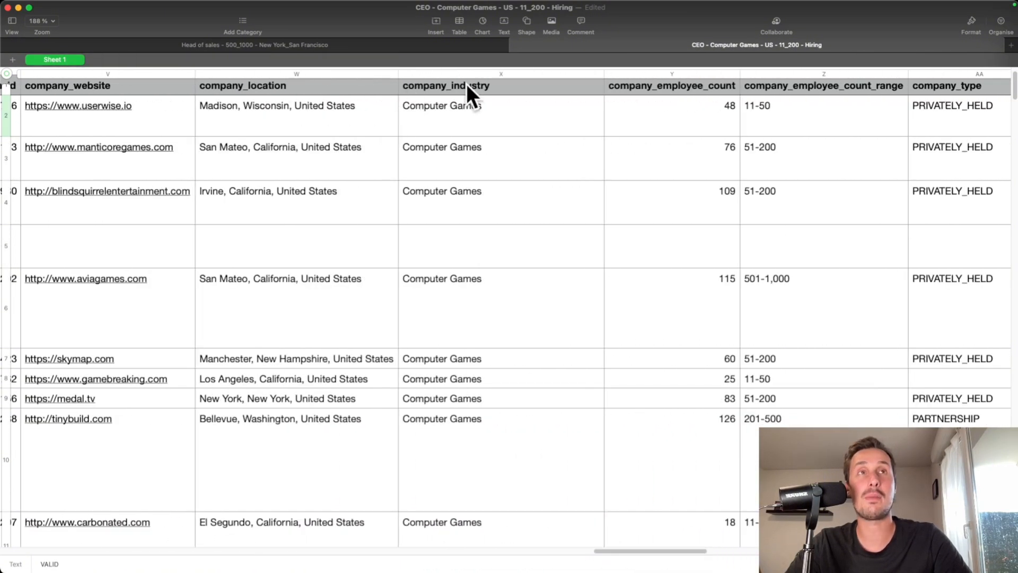
{"action": "scroll", "coordinate": [488, 170], "scroll_direction": "down", "scroll_amount": 10}
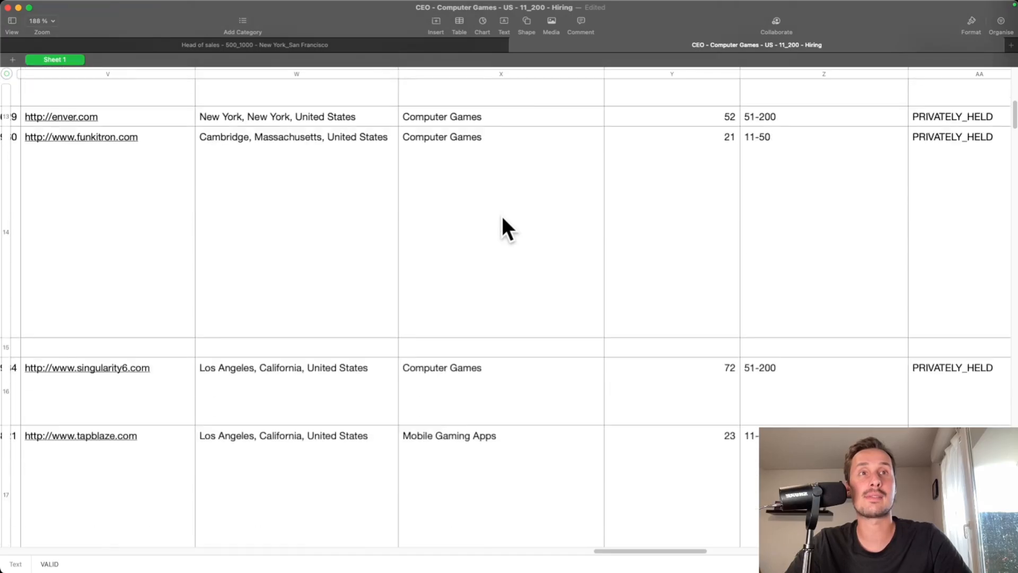
{"action": "scroll", "coordinate": [503, 218], "scroll_direction": "down", "scroll_amount": 10}
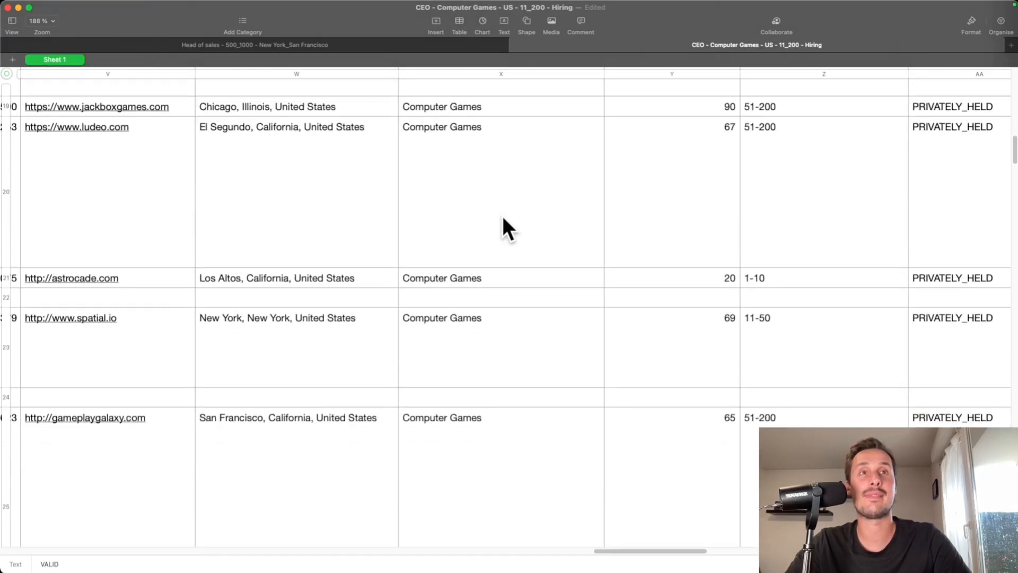